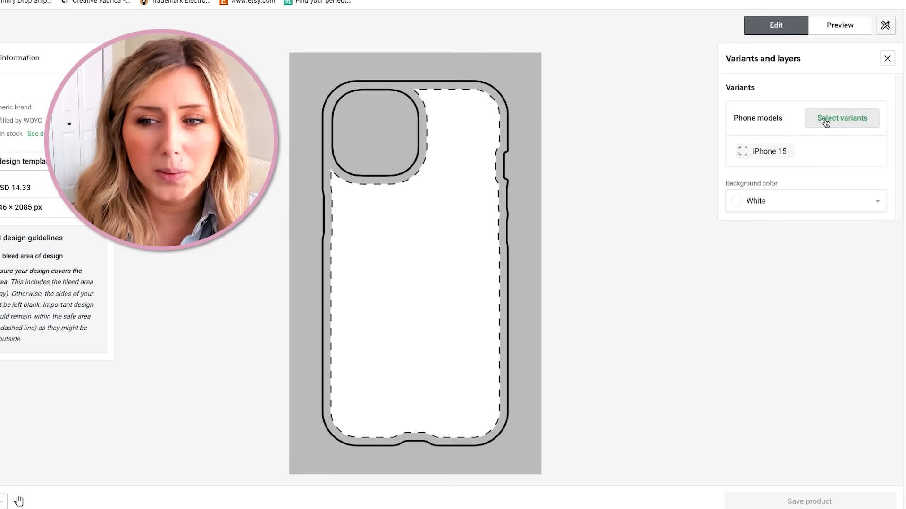
- Browse the phone model variants and add iPhone 15 Pro, iPhone 15 Plus, iPhone 15 Pro Max and iPhone 14 to the product
left_click(826, 123)
scroll(786, 396, "down", 8)
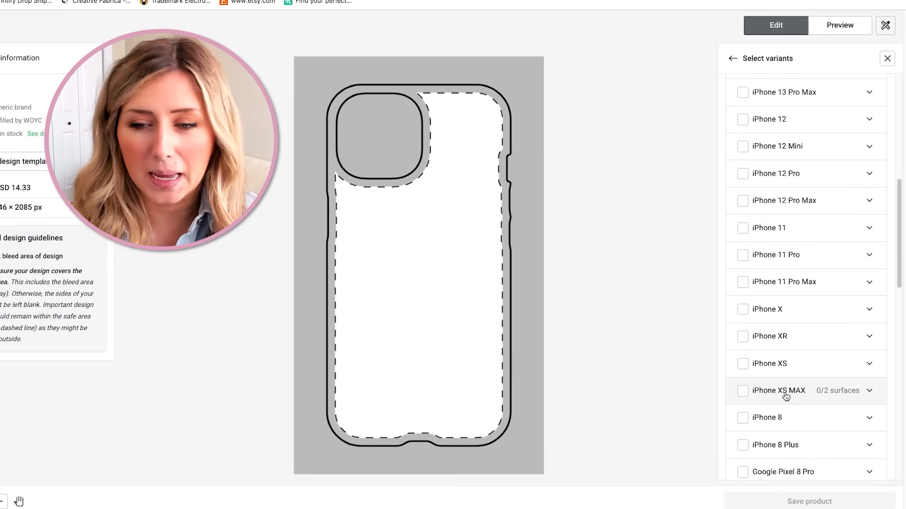
scroll(786, 396, "down", 5)
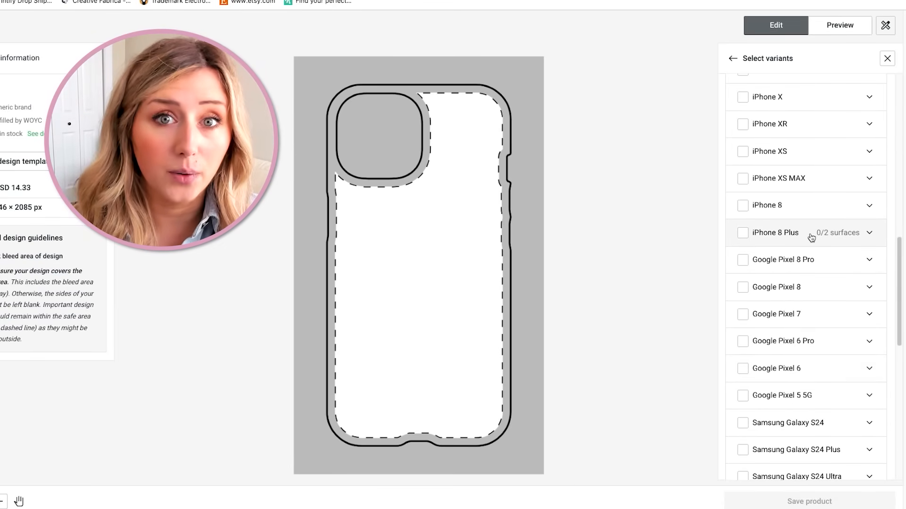
scroll(829, 335, "down", 10)
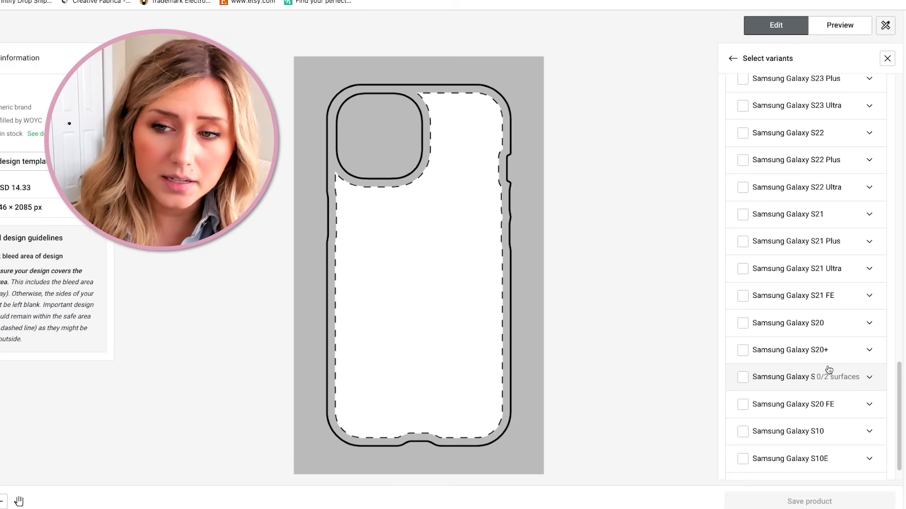
scroll(812, 317, "up", 1)
scroll(811, 317, "up", 15)
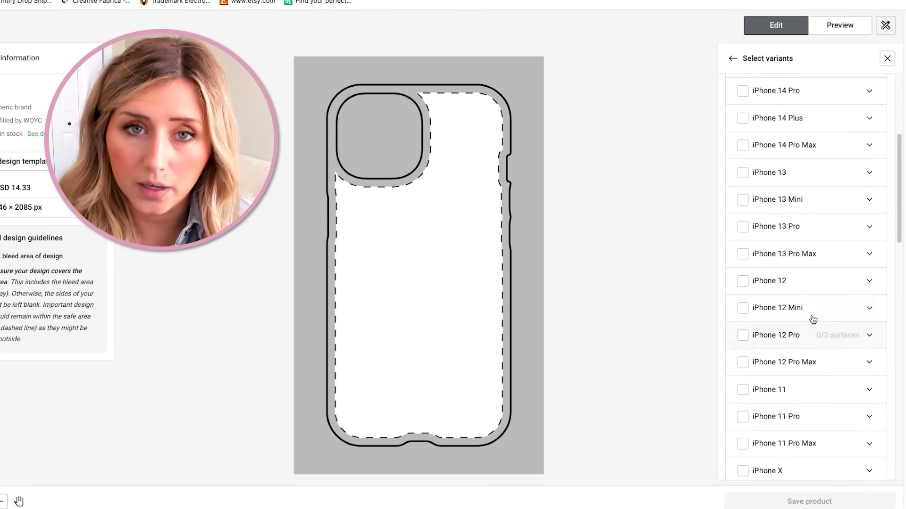
scroll(814, 322, "up", 3)
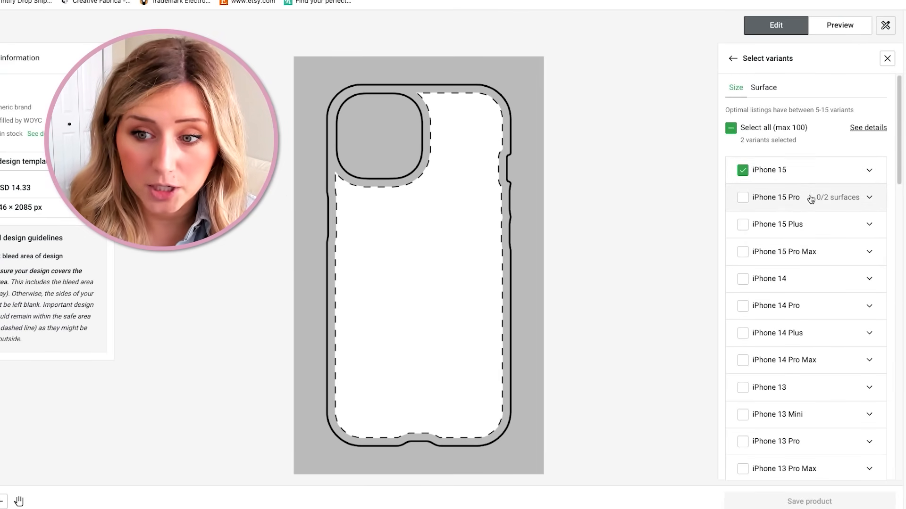
left_click(743, 198)
left_click(742, 225)
left_click(743, 252)
left_click(743, 279)
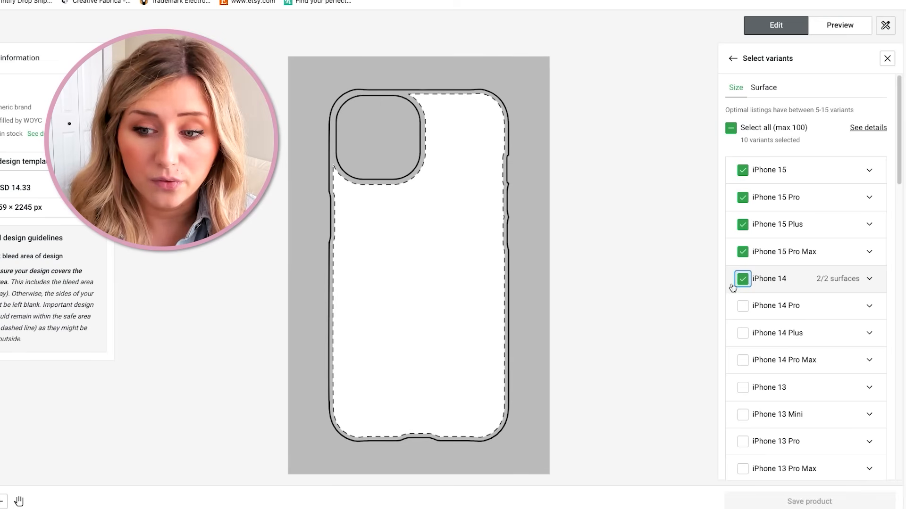
- Add the iPhone 14 Pro, 14 Plus, 14 Pro Max, 13, 13 Mini and 13 Pro variants
scroll(772, 290, "down", 2)
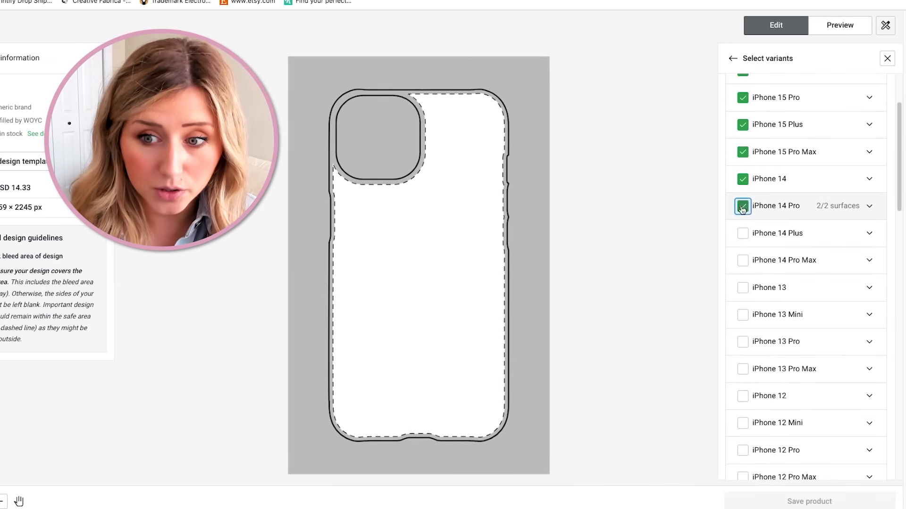
left_click(742, 233)
left_click(743, 260)
left_click(742, 288)
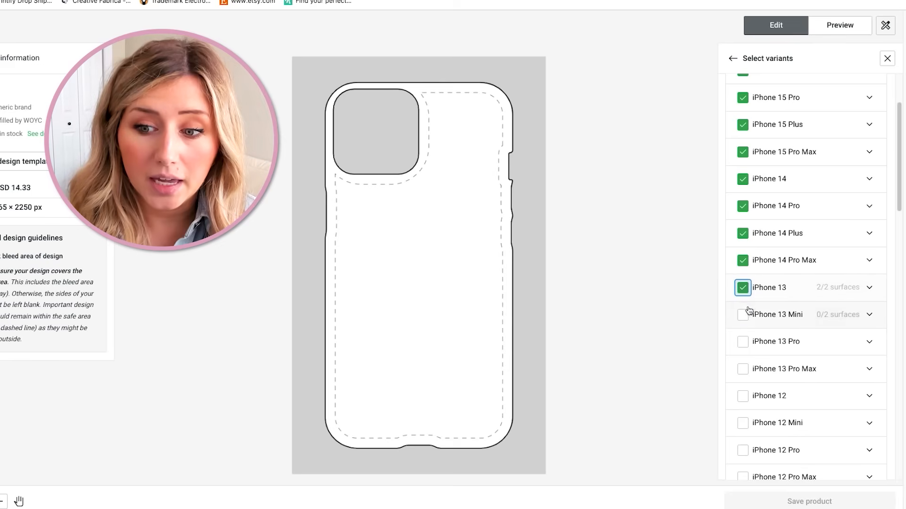
left_click(747, 313)
left_click(754, 342)
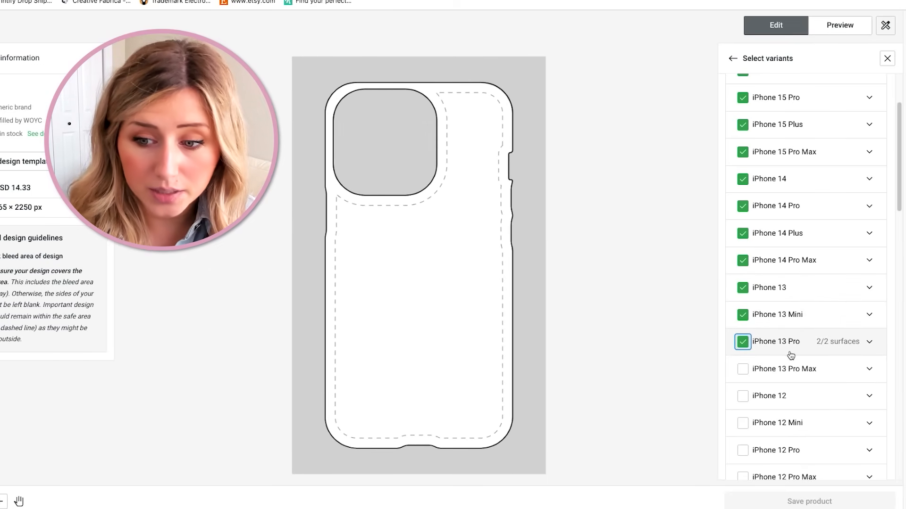
- Add the iPhone 13 Pro Max, iPhone 12, iPhone 12 Mini and iPhone 12 Pro variants
scroll(791, 355, "down", 1)
left_click(743, 321)
left_click(742, 348)
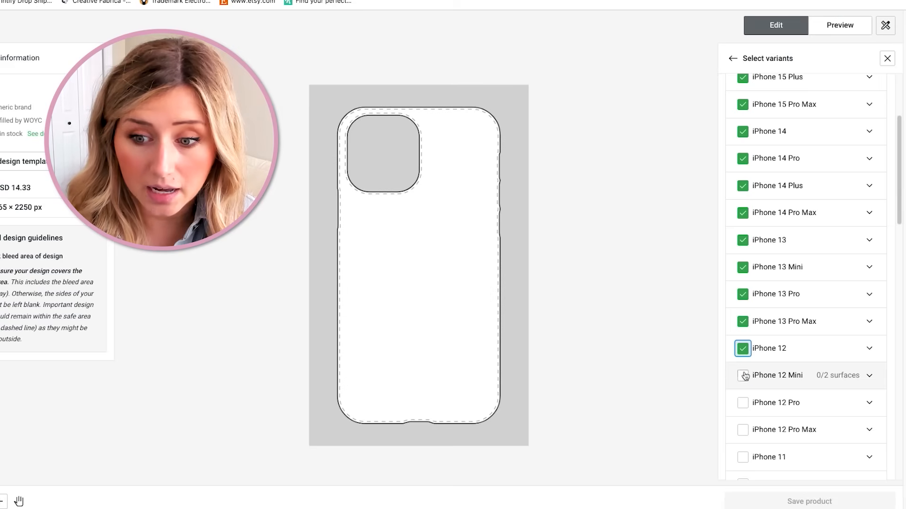
left_click(743, 376)
left_click(743, 404)
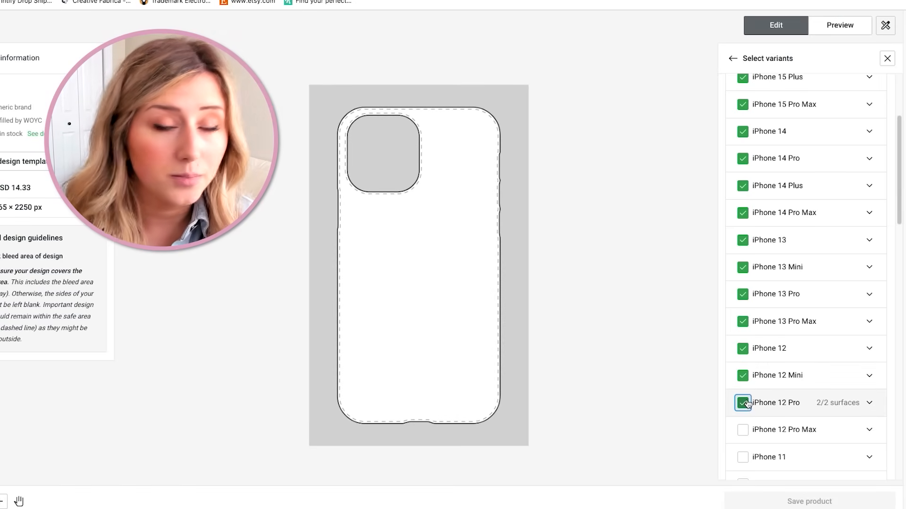
scroll(750, 401, "down", 5)
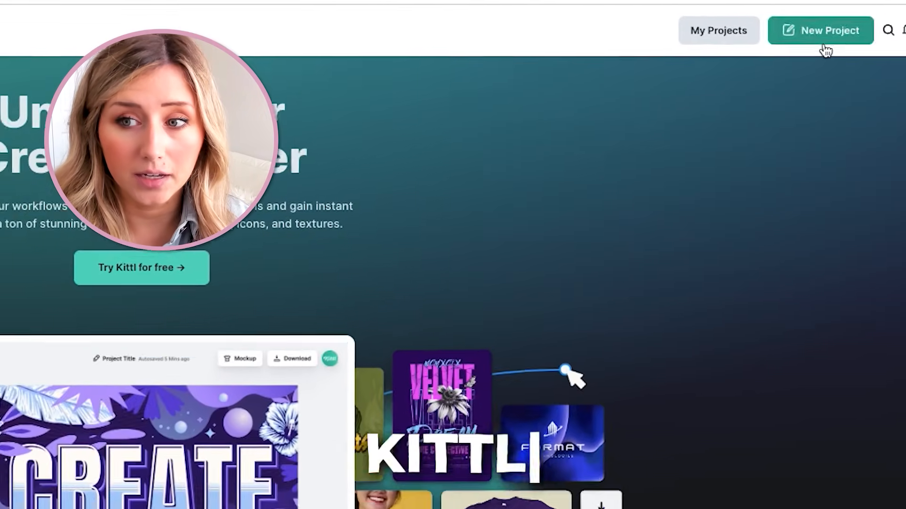
- Switch to Kittl and start a new project
left_click(830, 36)
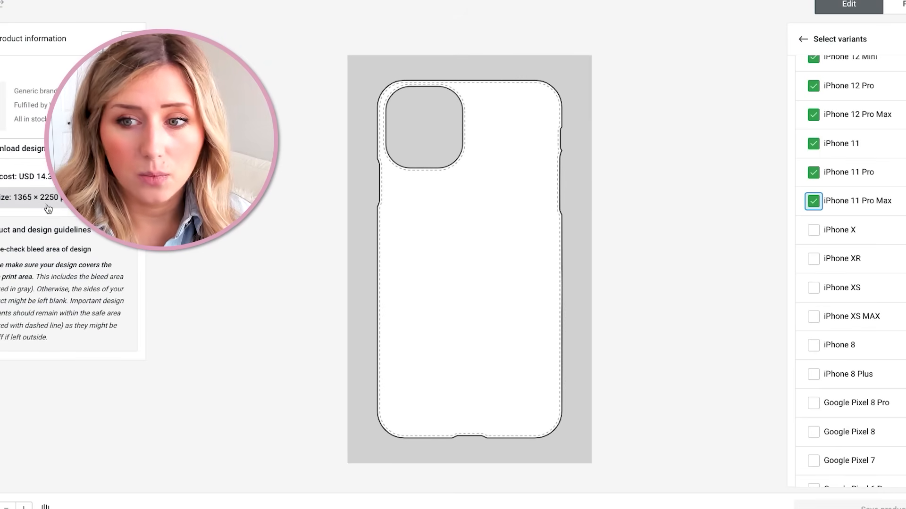
- Switch back to the phone case product and examine the surface options of the iPhone 11 and 12 models and the print size
left_click(871, 186)
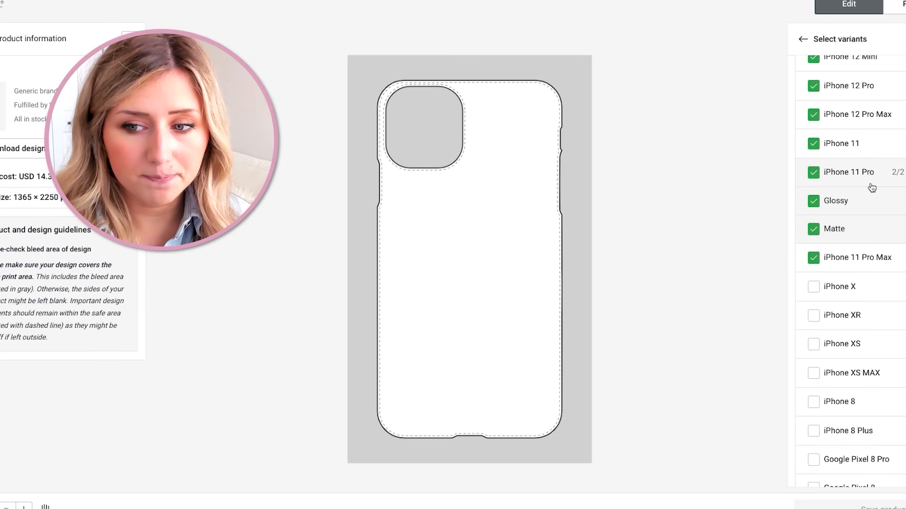
left_click(859, 147)
left_click(857, 93)
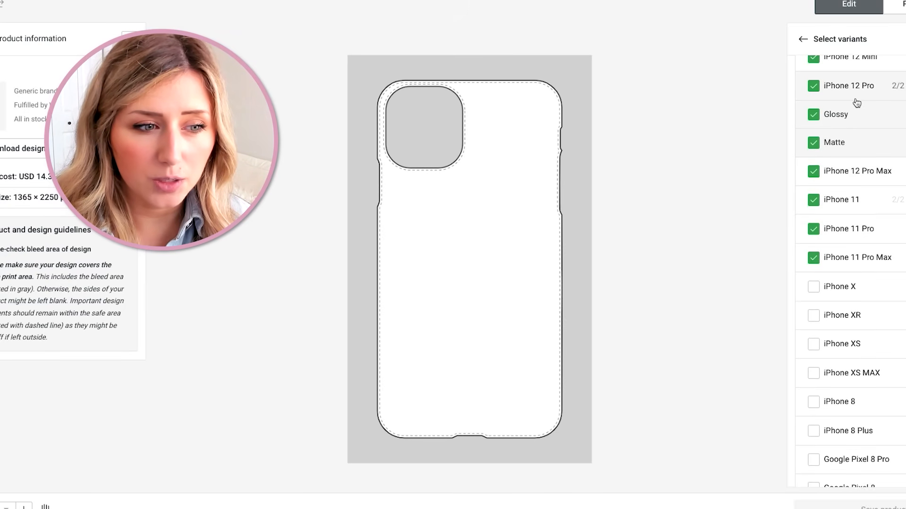
left_click(37, 200)
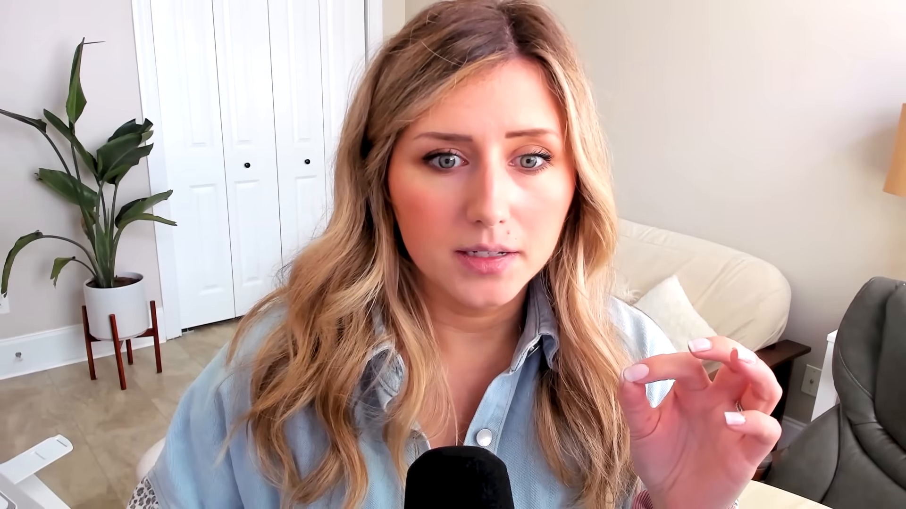
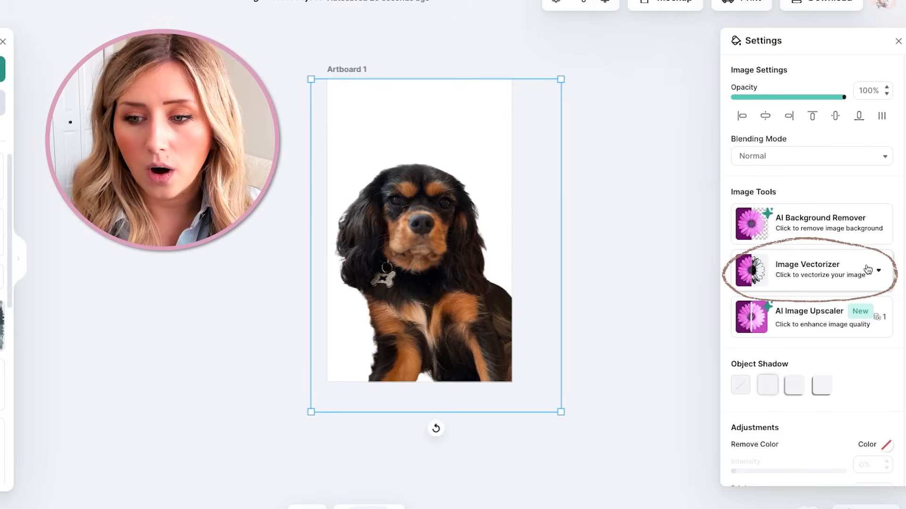
- Open the Image Vectorizer options for the dog photo in Kittl and set the number of colors to 1
left_click(870, 266)
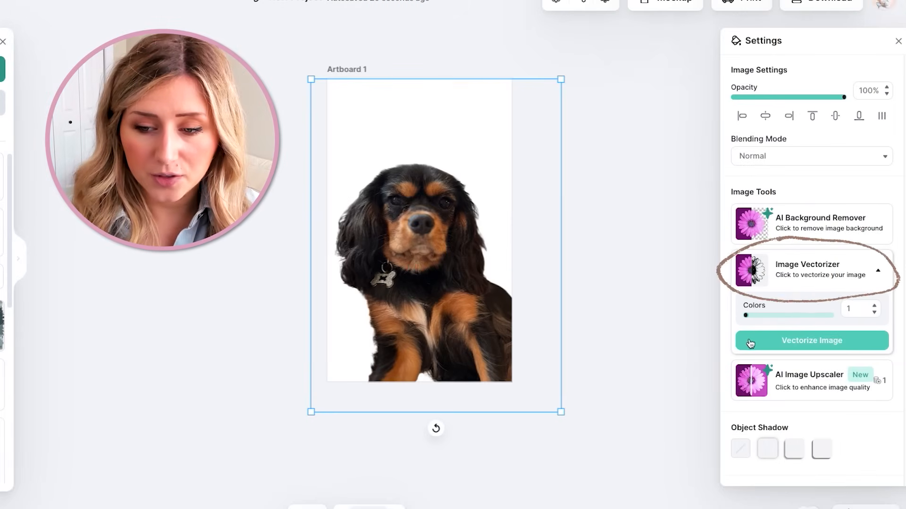
mouse_move(751, 321)
left_mouse_down()
mouse_move(764, 322)
mouse_move(738, 323)
left_mouse_up()
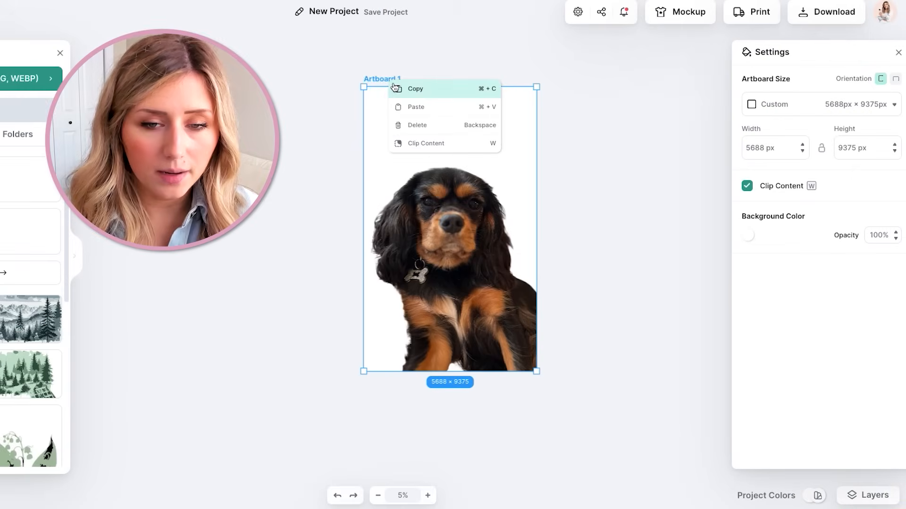
- Duplicate Artboard 1 with its dog photo and align the copy beside the original
left_click(394, 84)
right_click(574, 83)
left_click(593, 106)
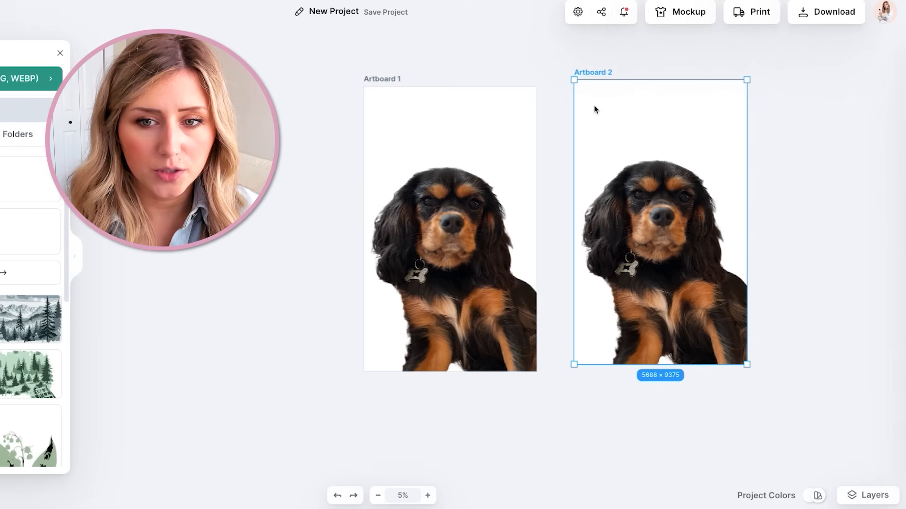
left_click_drag(588, 107, 578, 108)
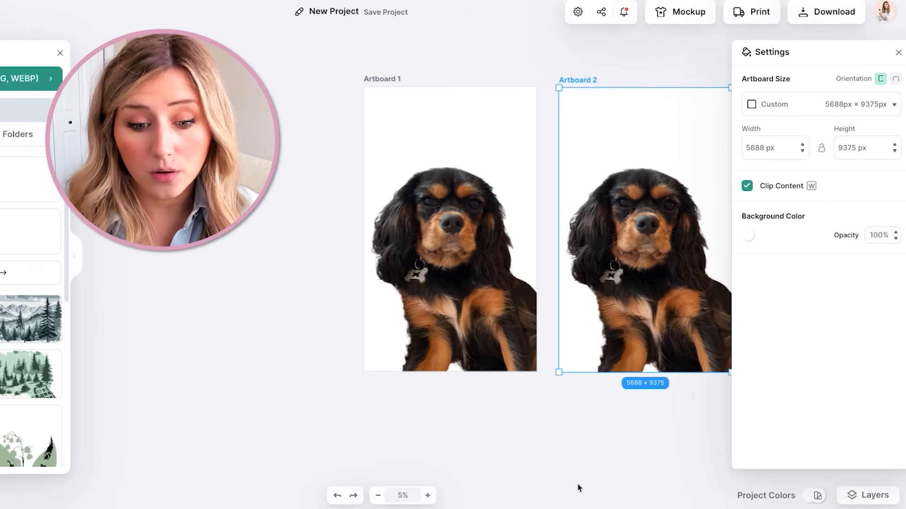
left_click(428, 496)
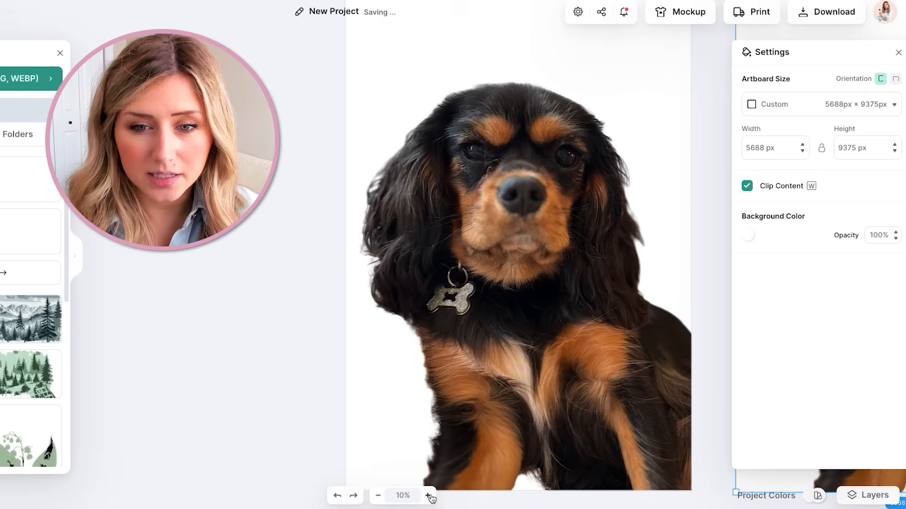
left_click(378, 496)
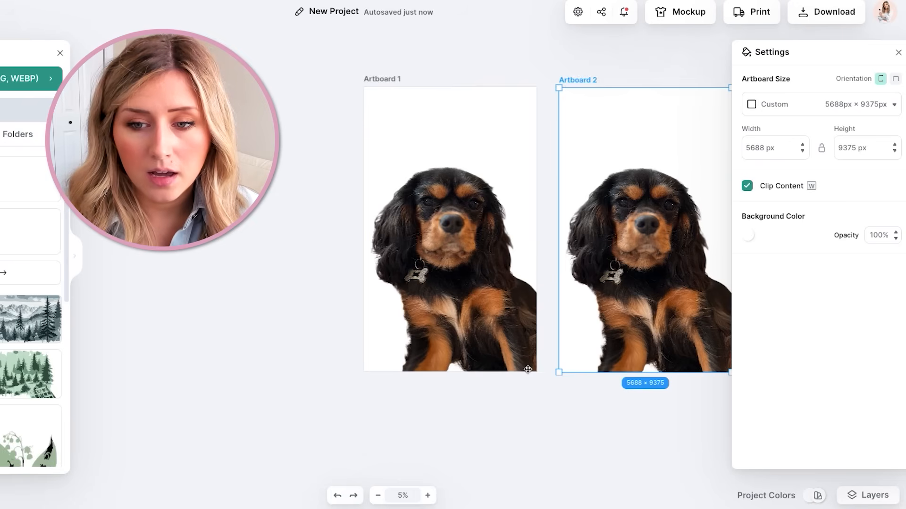
- Duplicate Artboard 2 and align the copy beside it as the third artboard in the row
left_click(462, 236)
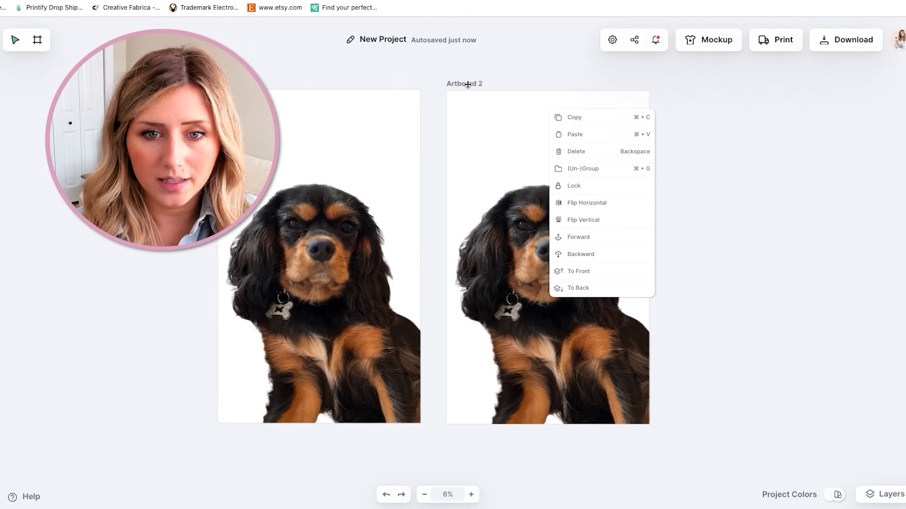
right_click(466, 84)
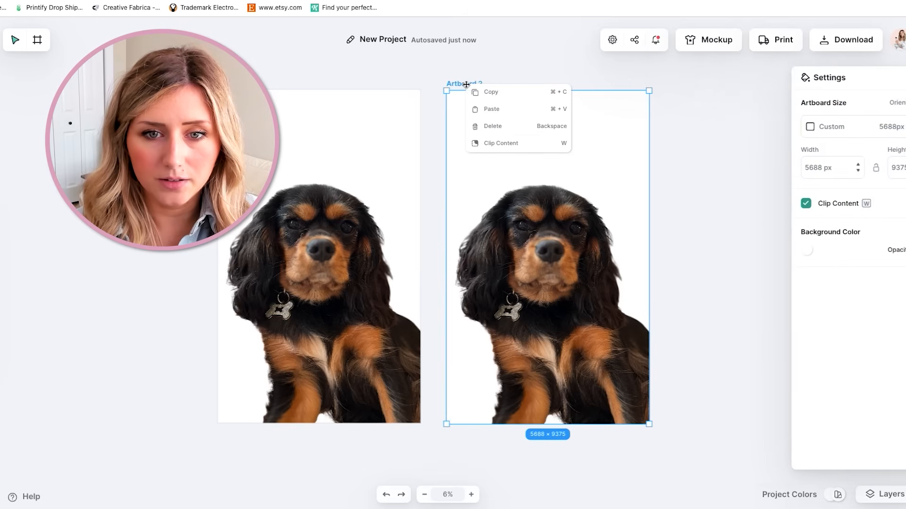
left_click(504, 91)
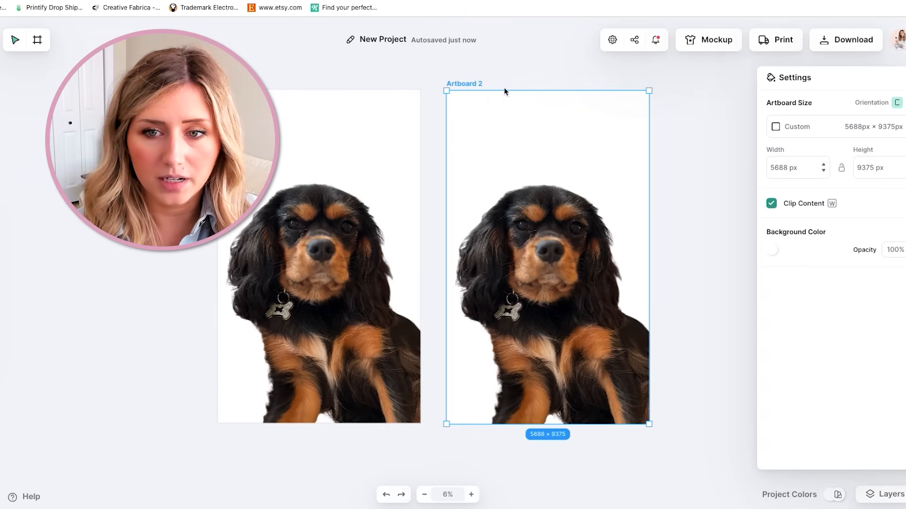
right_click(667, 80)
left_click(692, 105)
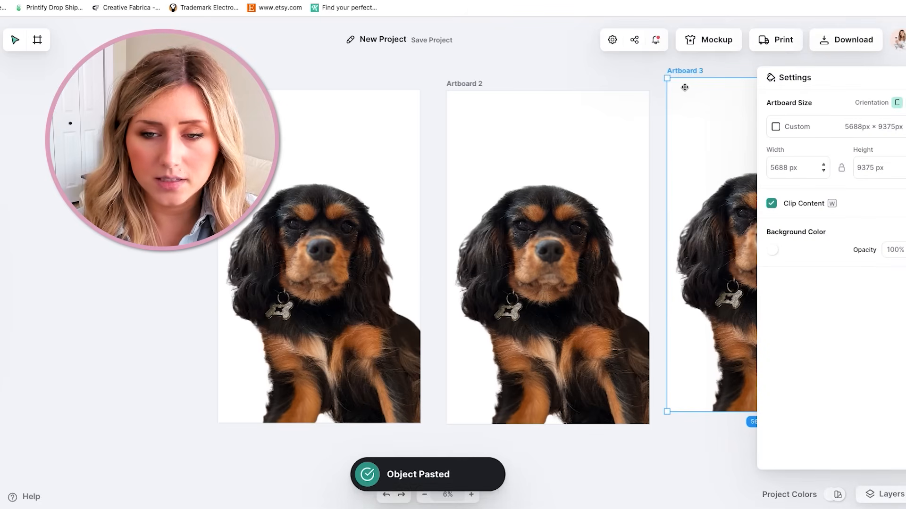
left_click_drag(684, 87, 694, 100)
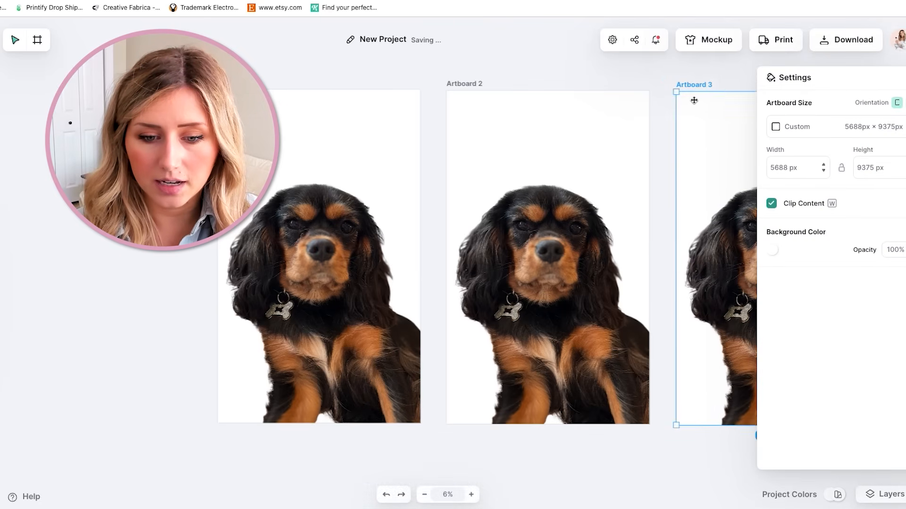
- Vectorize the dog photo on Artboard 1 with 1 color
scroll(508, 460, "right", 2)
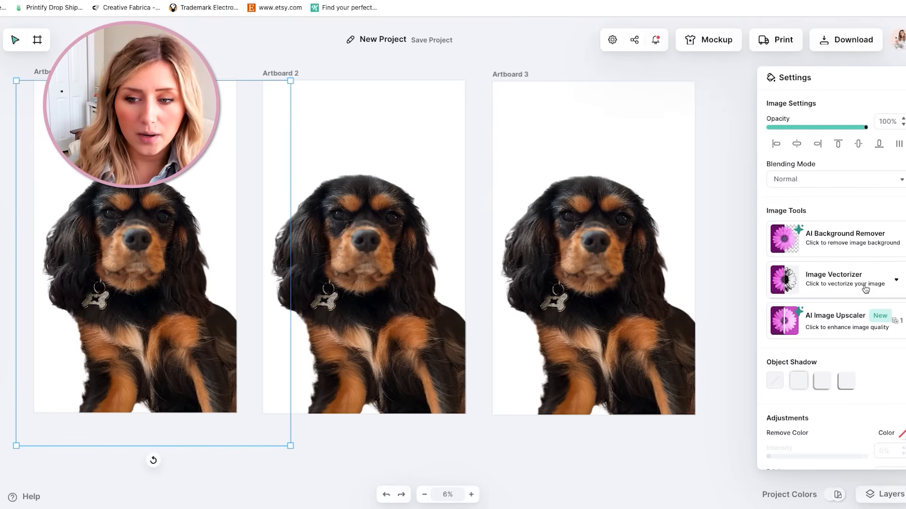
left_click(864, 285)
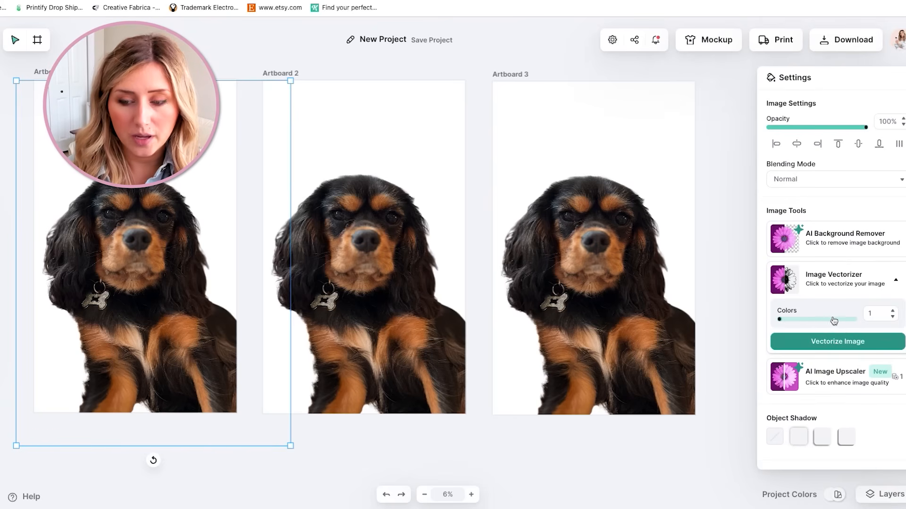
left_click(830, 340)
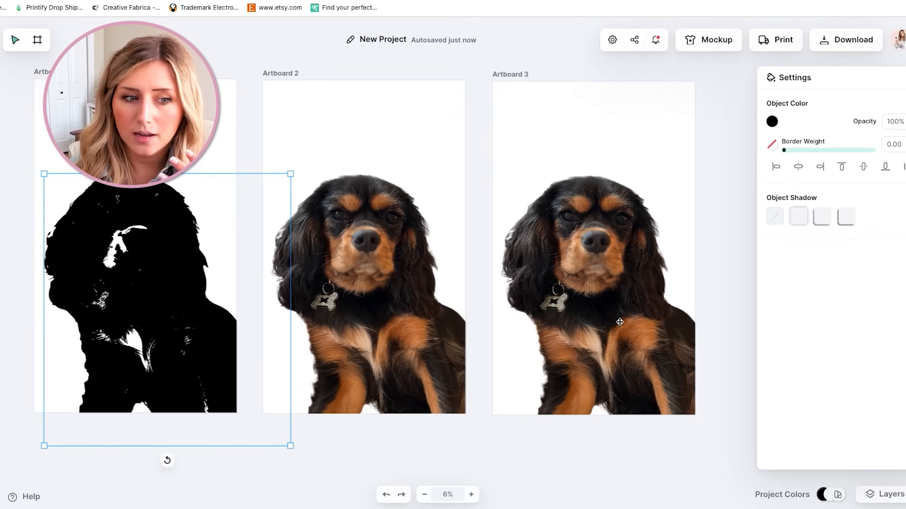
- Vectorize the dog photo on Artboard 2 with 3 colors
left_click(397, 238)
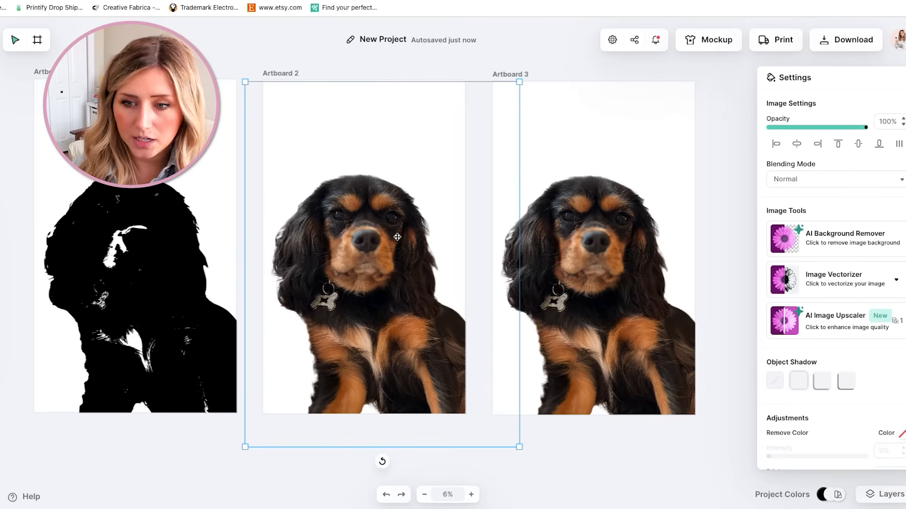
left_click(855, 278)
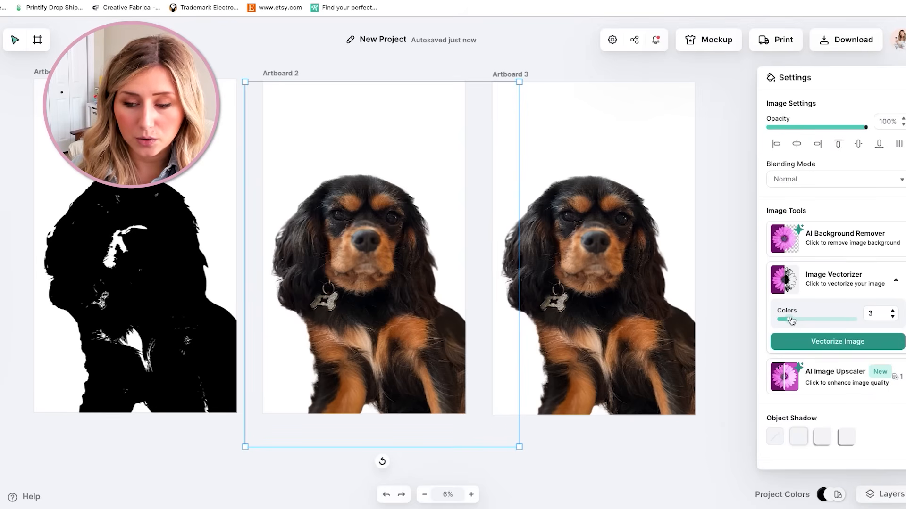
left_click(810, 342)
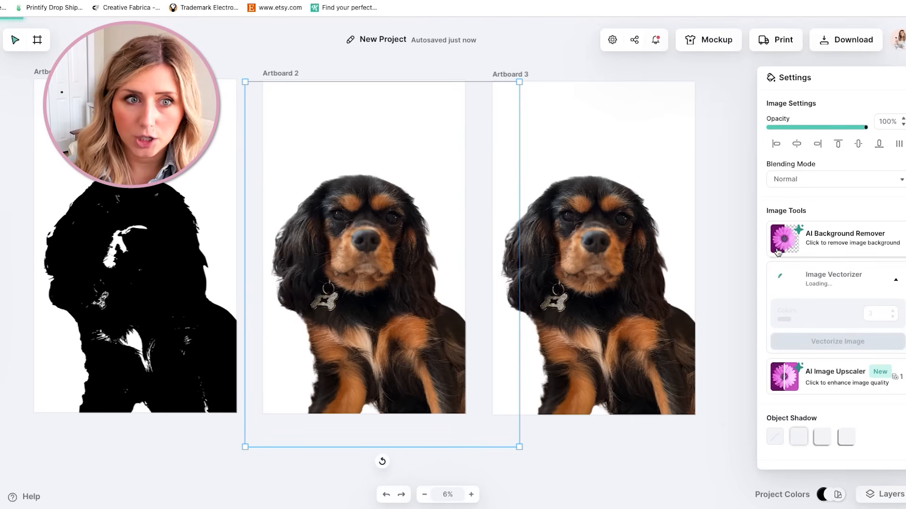
left_click(637, 254)
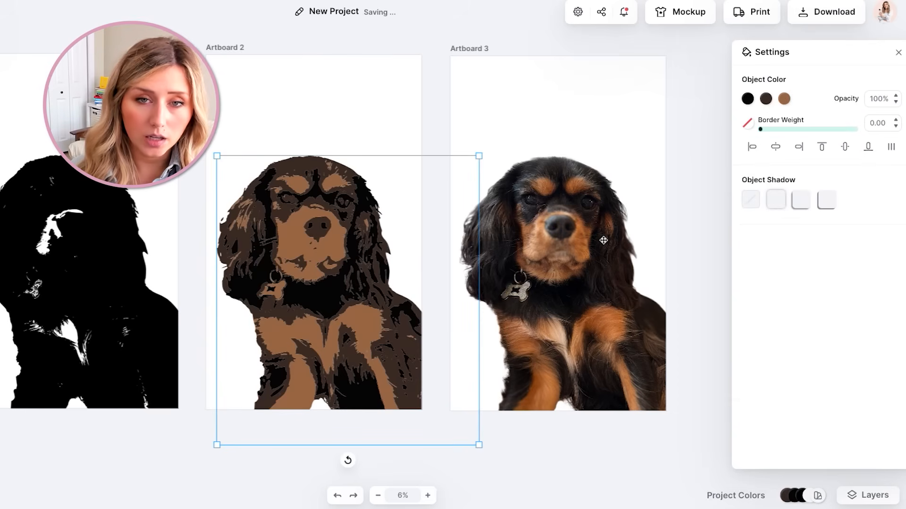
- Vectorize the dog photo on Artboard 3 with 5 colors
left_click(604, 240)
left_click(808, 263)
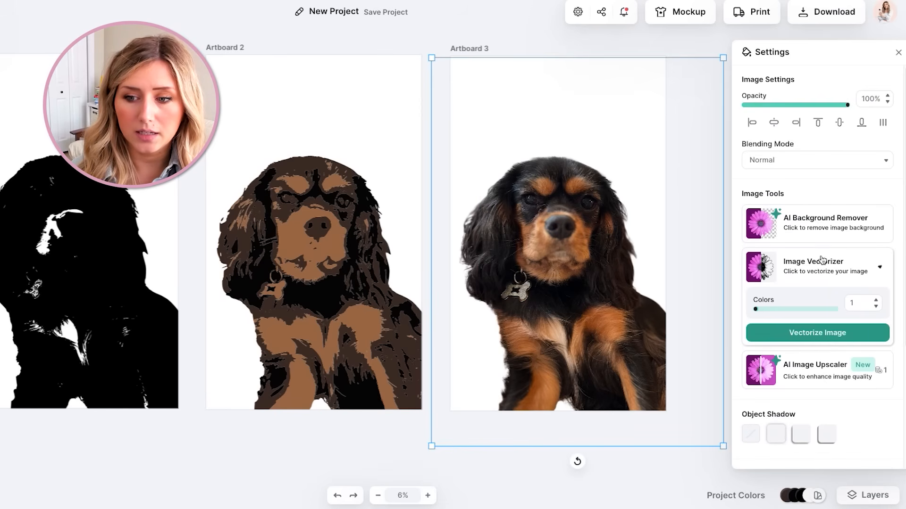
left_click(778, 309)
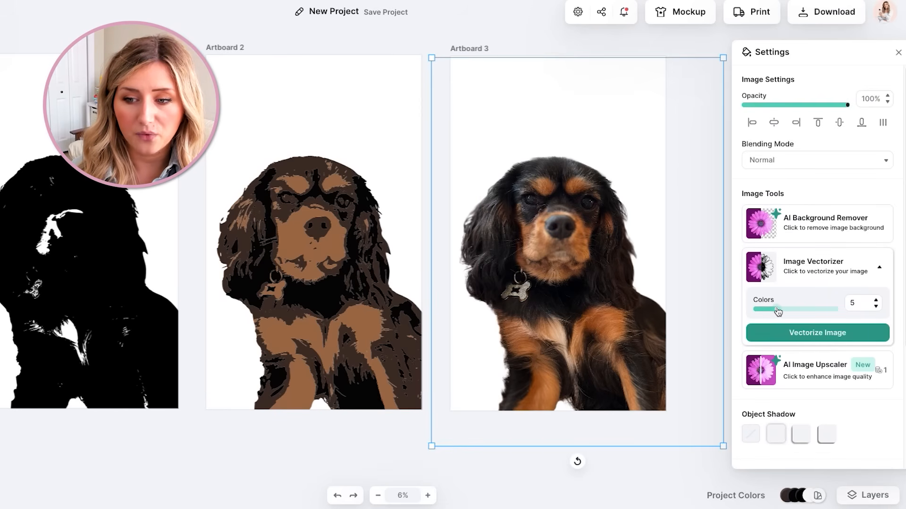
left_click(802, 332)
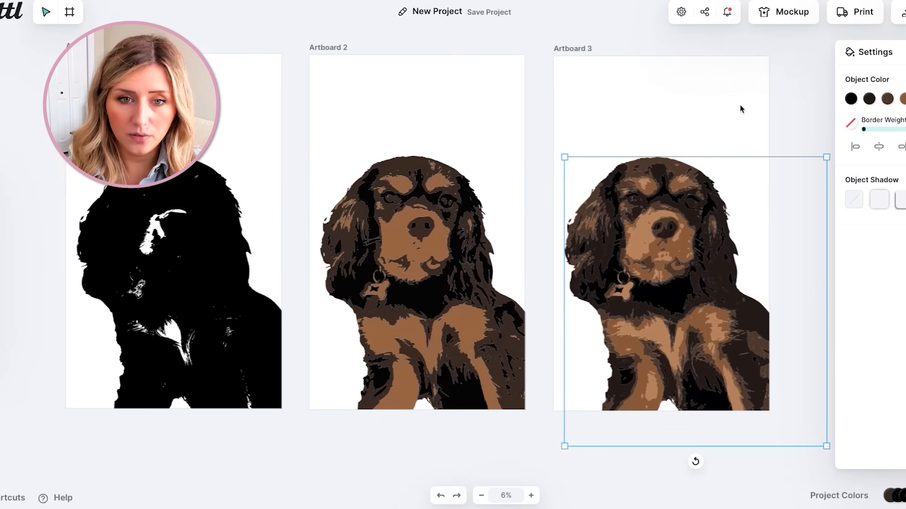
left_click(636, 106)
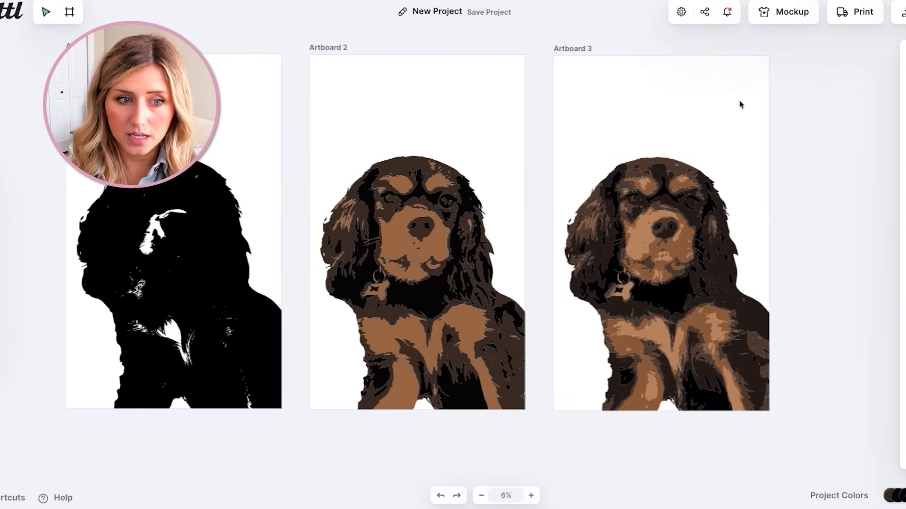
- Compare the vectorized dog versions across the three artboards
left_click(147, 202)
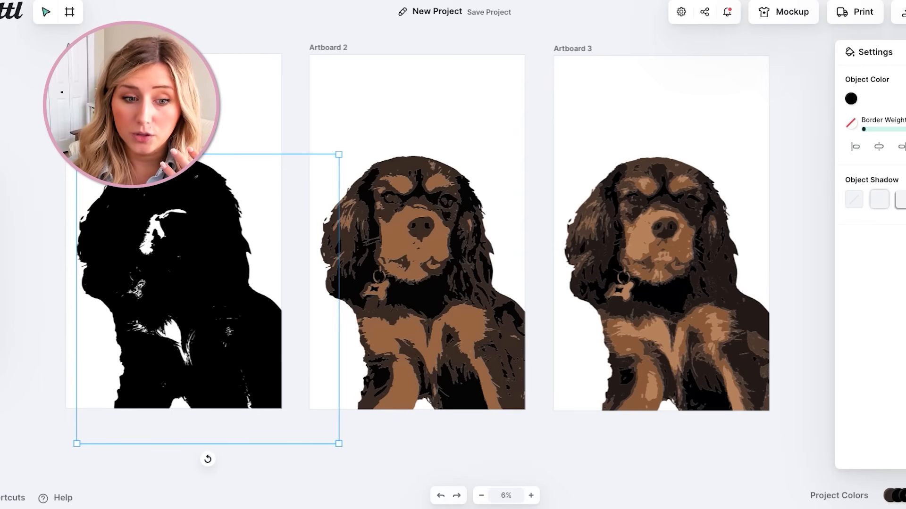
left_click(684, 231)
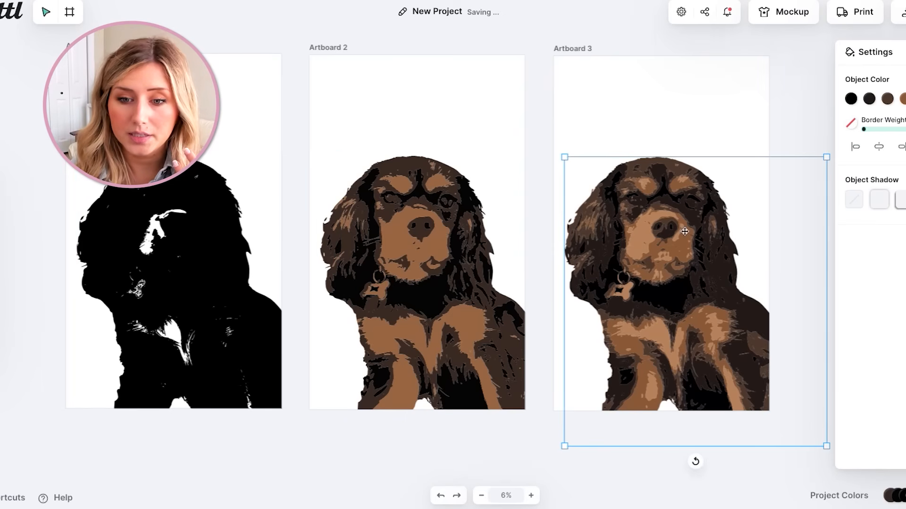
left_click(386, 194)
- Adjust the original dog photo on Artboard 1 to 68% brightness, 35% contrast and -46% saturation
left_click(208, 220)
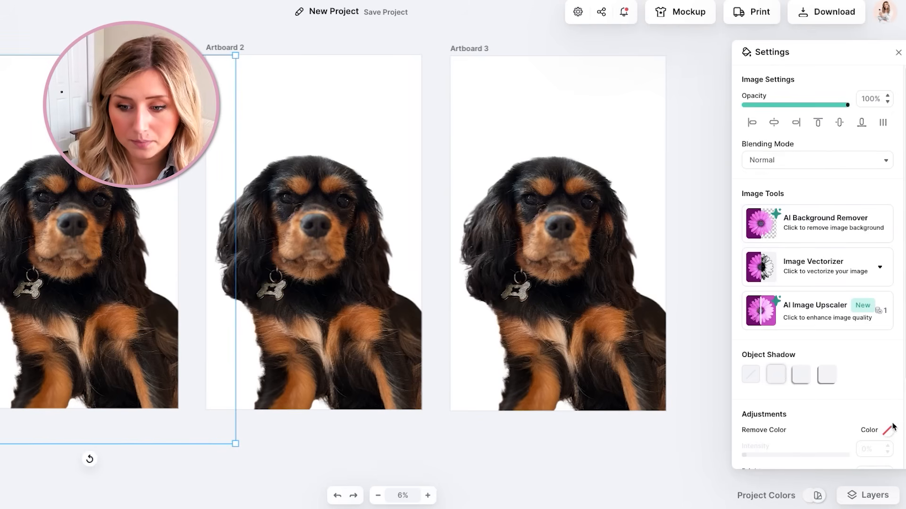
scroll(893, 426, "down", 3)
left_click_drag(795, 394, 834, 377)
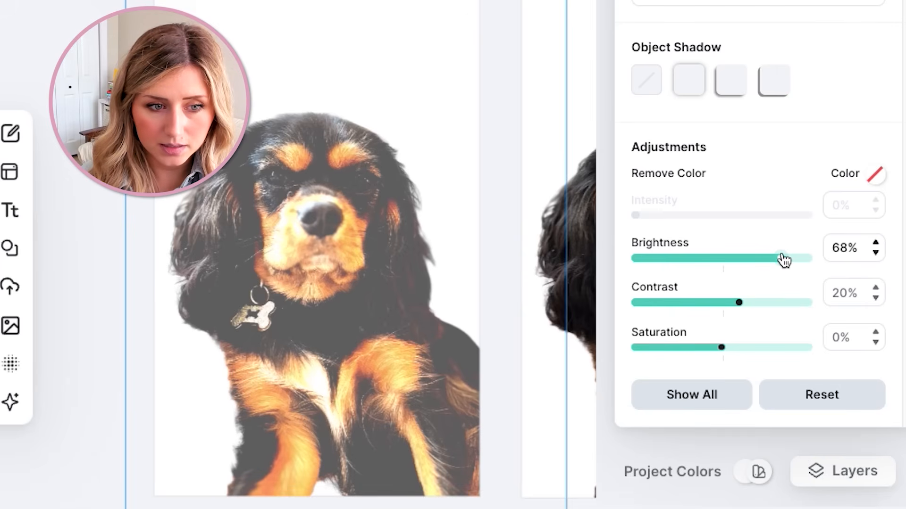
left_click_drag(739, 302, 752, 303)
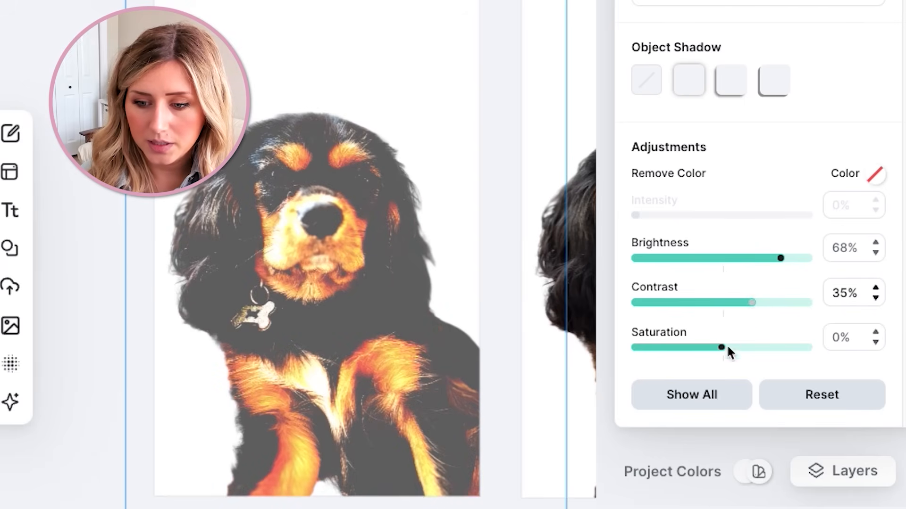
left_click_drag(728, 349, 681, 350)
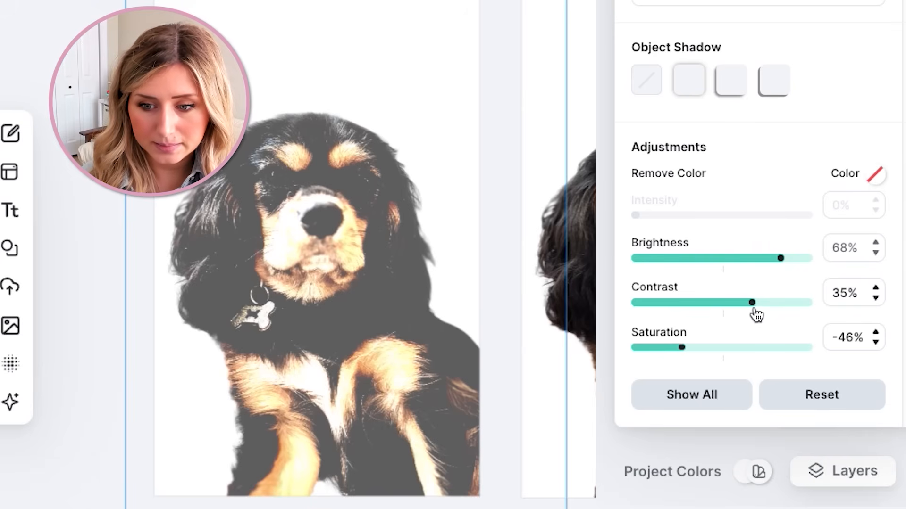
- Refine the Artboard 1 dog photo to 6% contrast and 75% brightness
left_click_drag(757, 315, 727, 311)
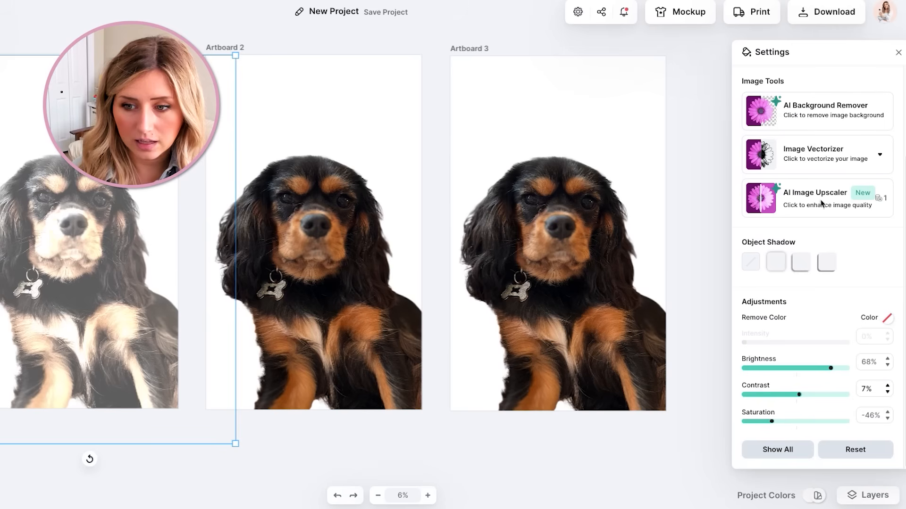
mouse_move(798, 395)
left_mouse_down()
mouse_move(785, 397)
mouse_move(798, 395)
left_mouse_up()
mouse_move(831, 368)
left_mouse_down()
mouse_move(821, 366)
mouse_move(836, 364)
left_mouse_up()
- Try vectorizing the brightened dog photo on Artboard 1 with 1 color, and undo it
left_click(837, 149)
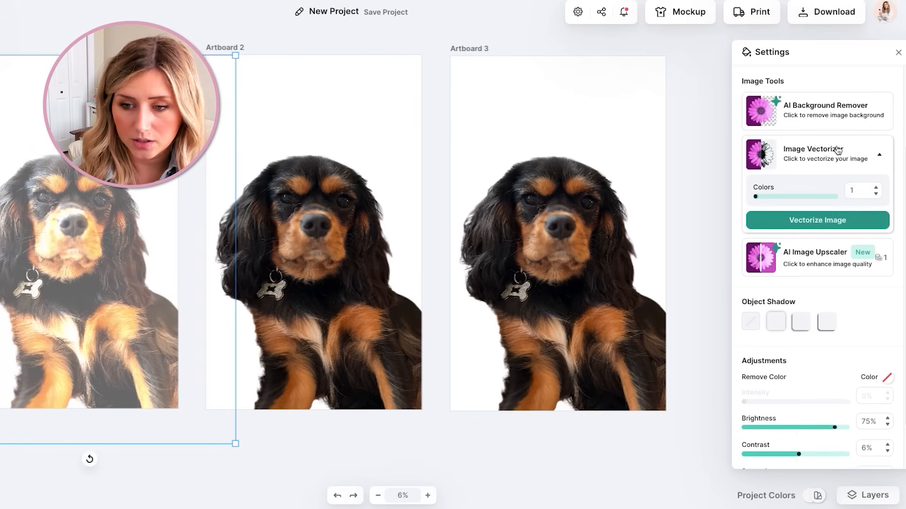
left_click(818, 226)
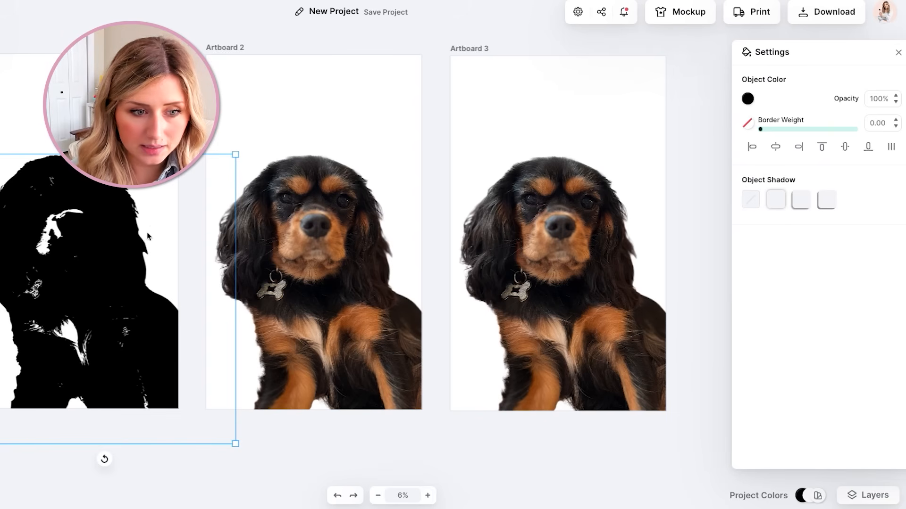
left_click(302, 193)
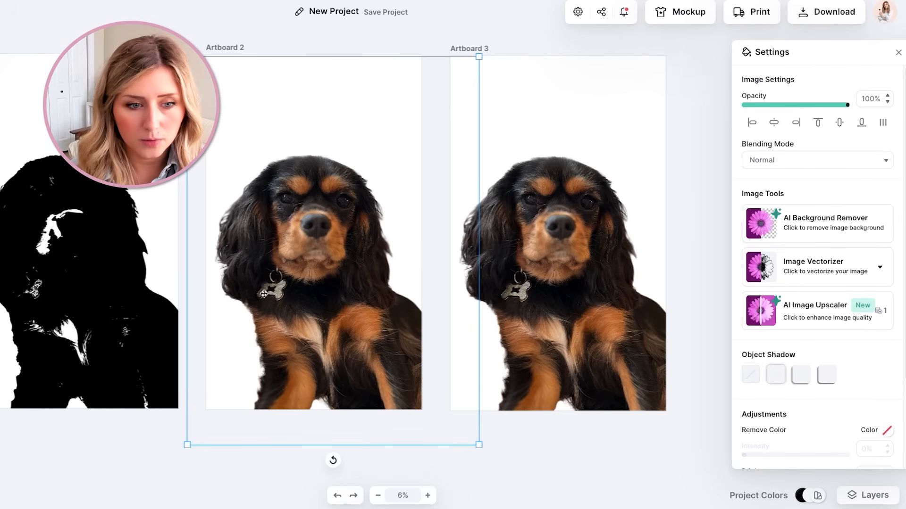
left_click(47, 287)
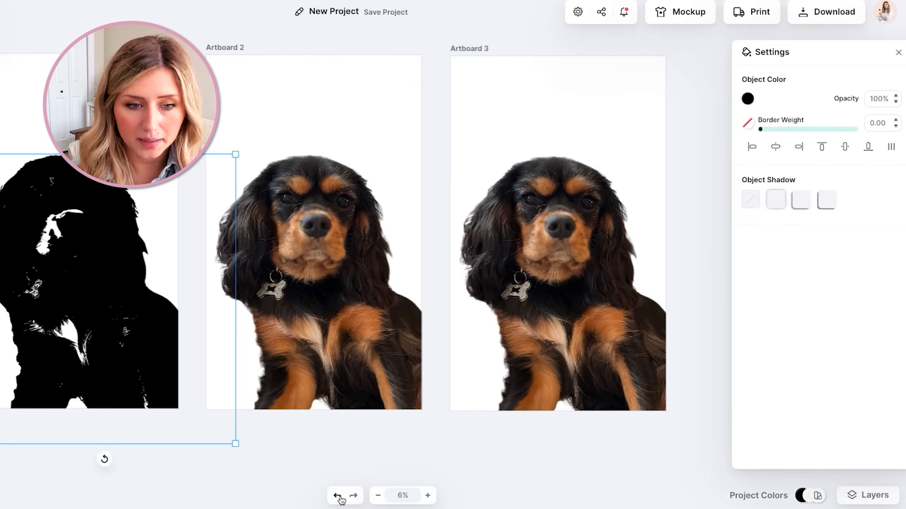
left_click(336, 495)
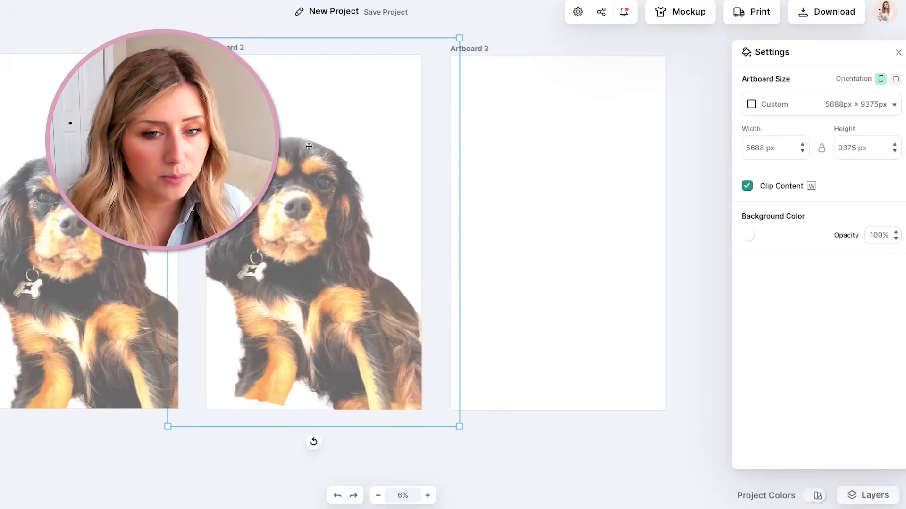
- Paste the brightened dog photo onto Artboards 2 and 3 and position the copies like the one on Artboard 1
key("ctrl+v")
left_click(590, 145)
key("ctrl+v")
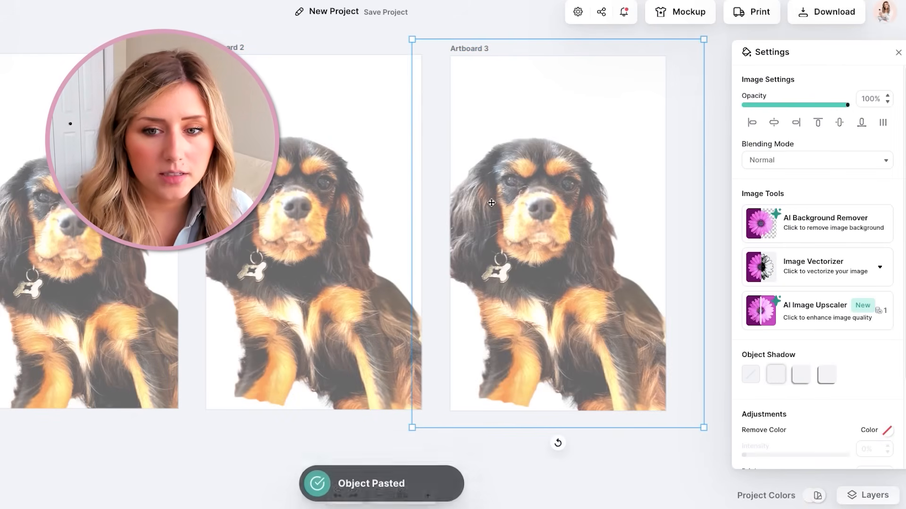
left_click_drag(287, 233, 307, 255)
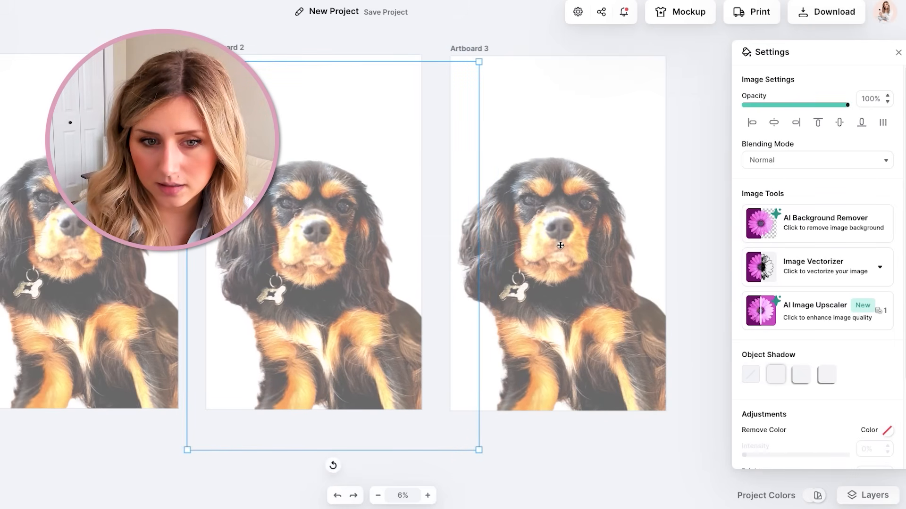
- Align the dog photos on all three artboards to a common vertical center
left_click(561, 246, "shift")
left_click(63, 229, "shift")
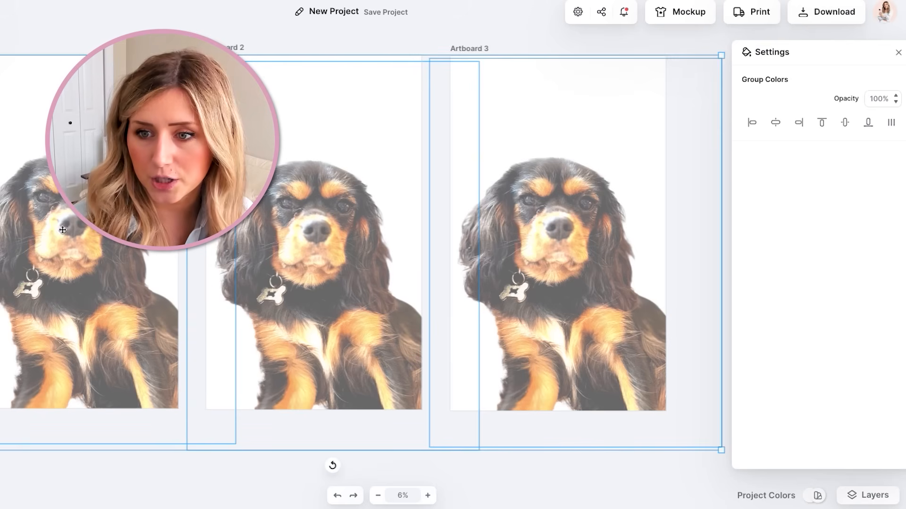
left_click(844, 123)
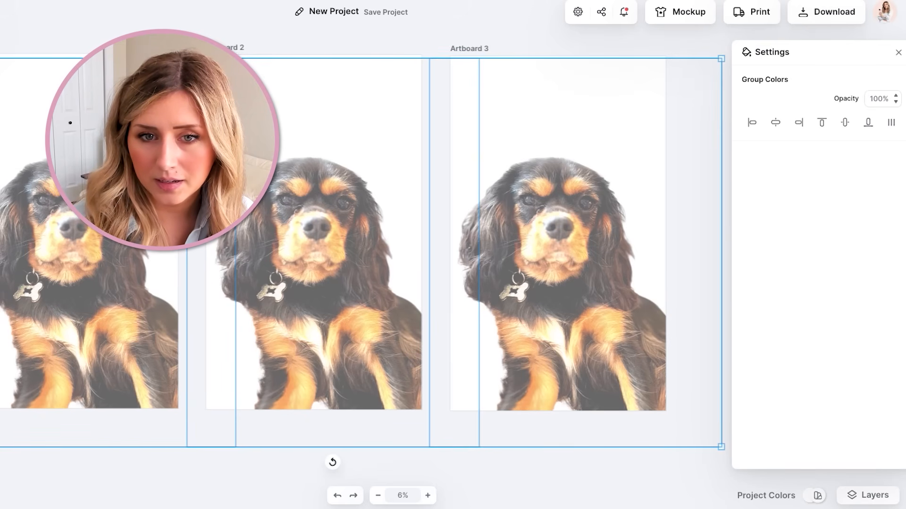
left_click(384, 40)
- Vectorize the brightened dog photo on Artboard 2 with 3 colors
left_click(331, 202)
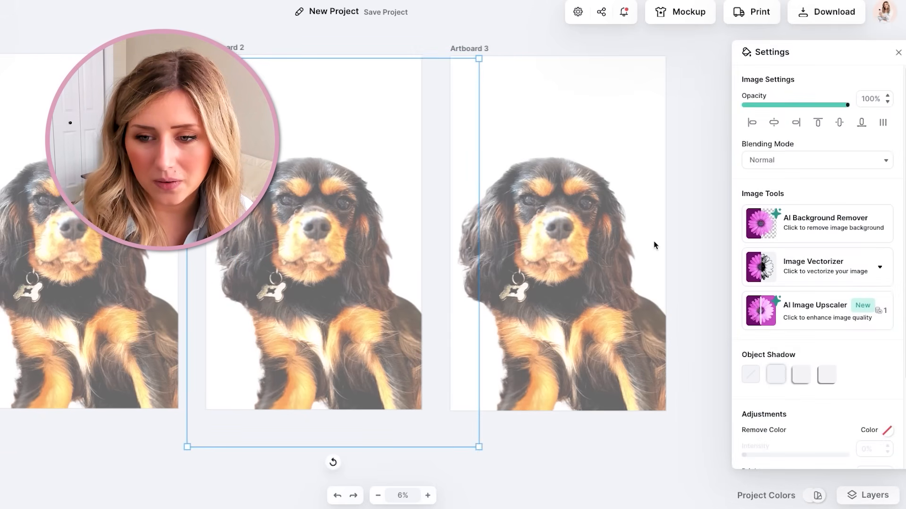
left_click(775, 269)
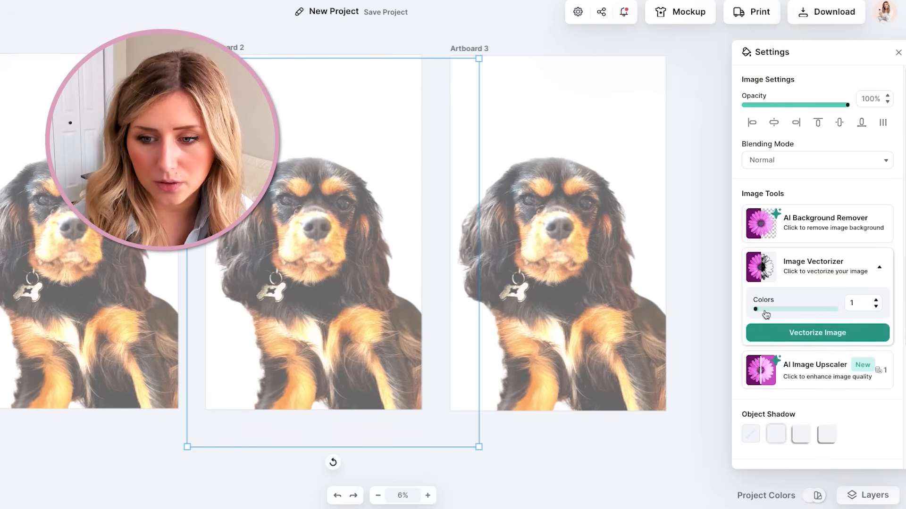
left_click(780, 333)
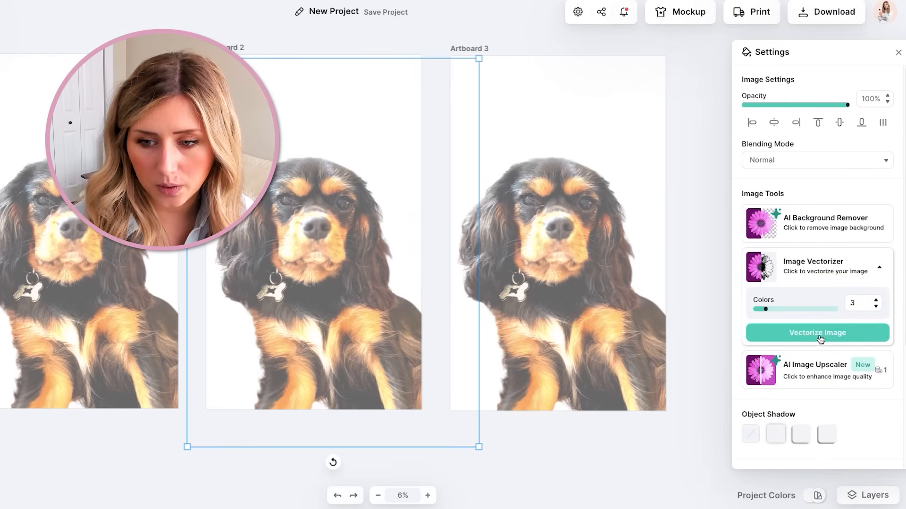
- Vectorize the brightened dog photo on Artboard 1 with 1 color
left_click(100, 289)
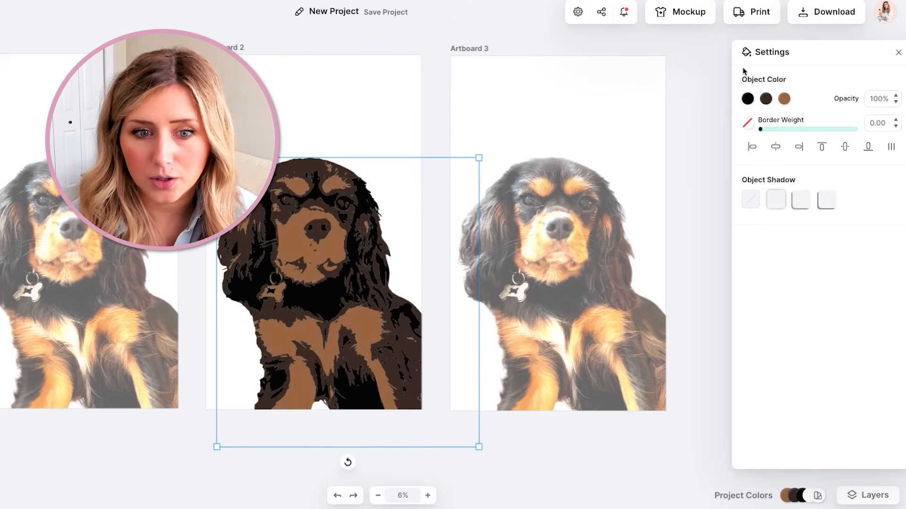
left_click(118, 302)
left_click(825, 267)
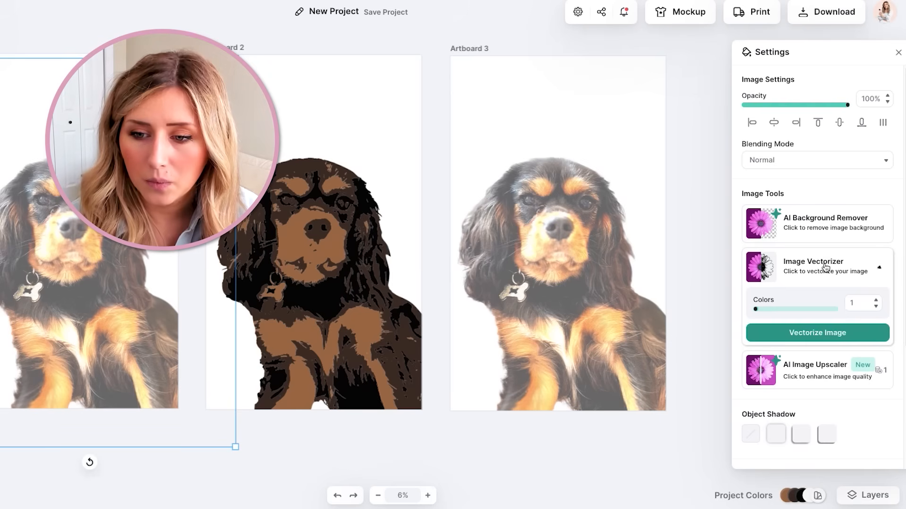
left_click(802, 333)
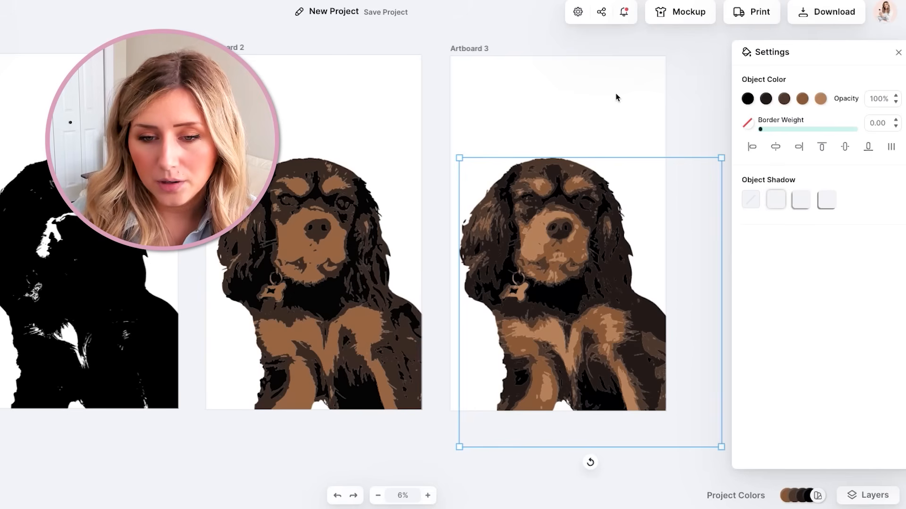
- Undo the vectorization on Artboard 3, then duplicate that artboard with its dog photo and align the copy beside it
left_click(616, 97)
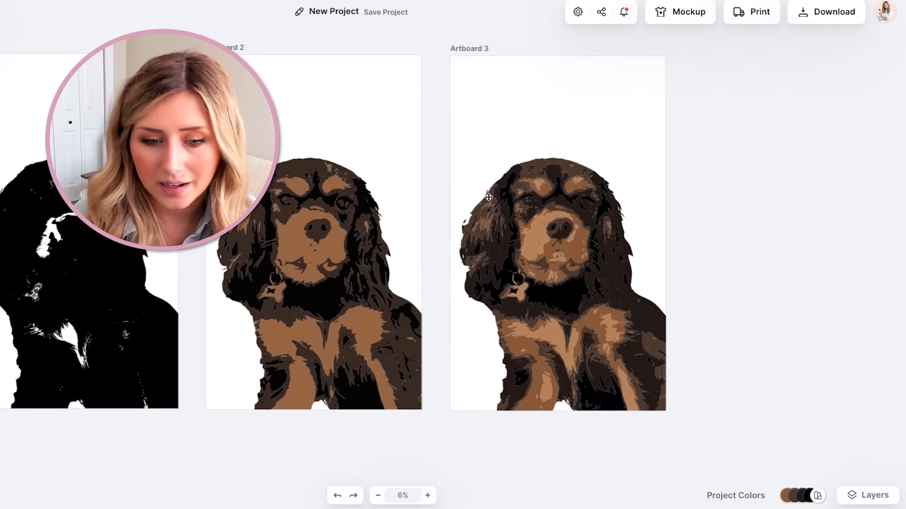
left_click(337, 496)
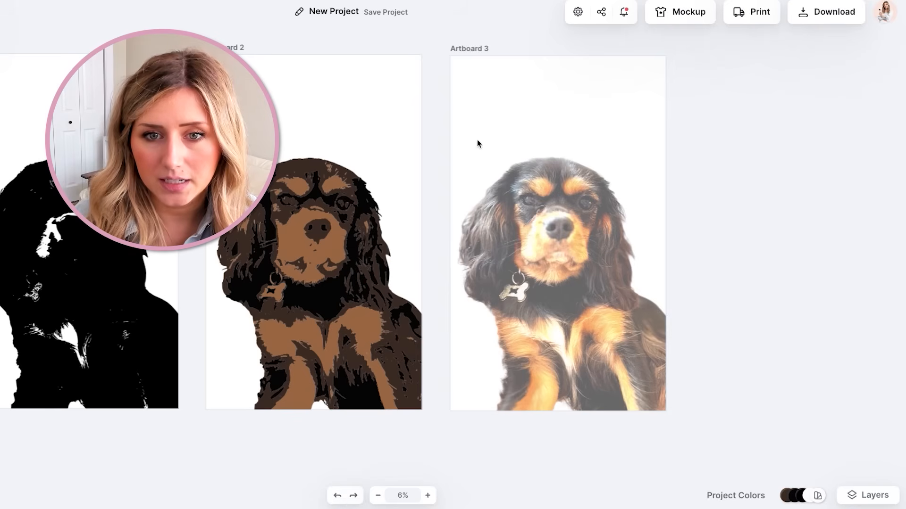
right_click(472, 49)
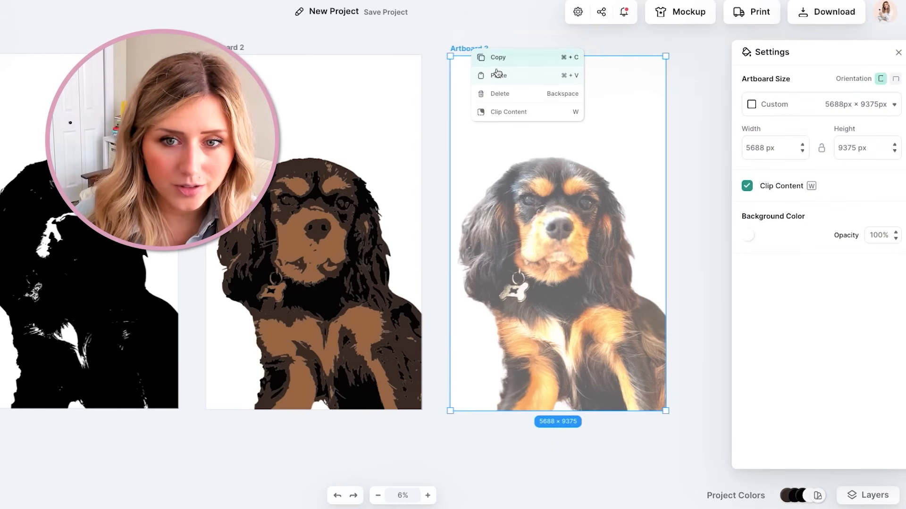
left_click(499, 58)
right_click(701, 44)
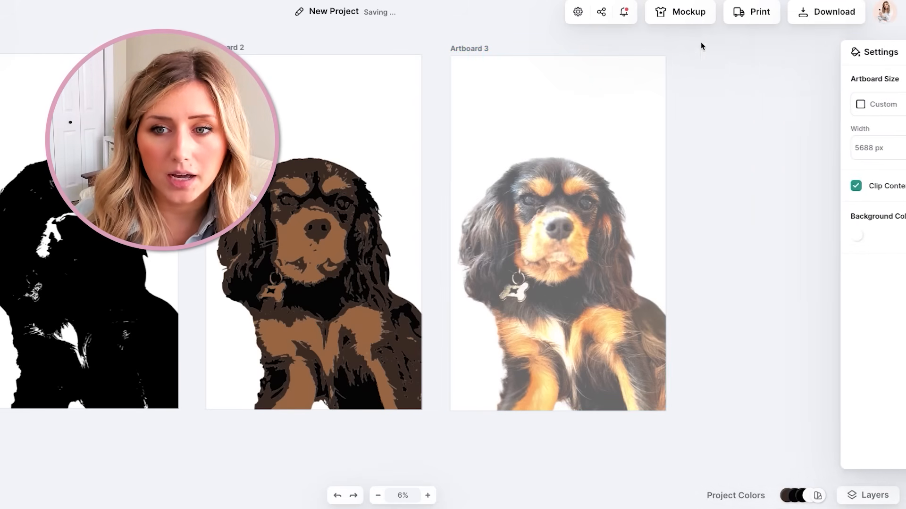
left_click(717, 70)
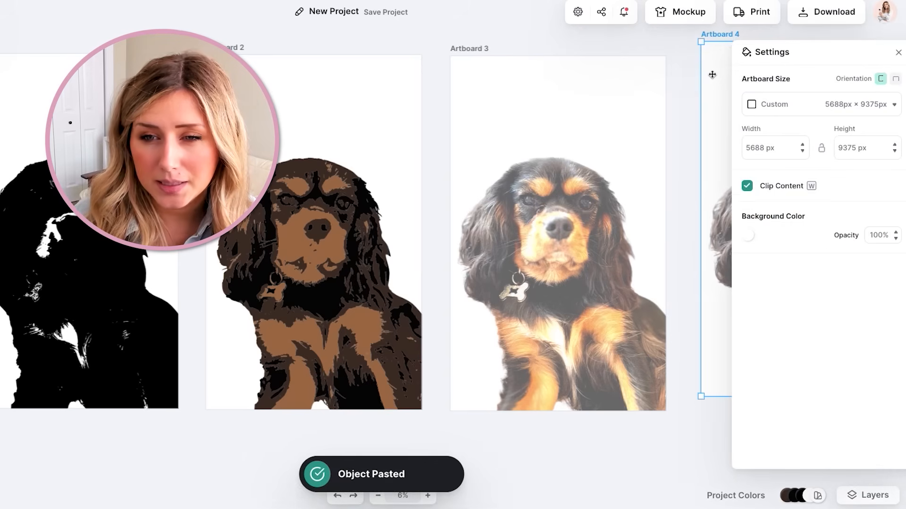
left_click_drag(711, 89, 710, 92)
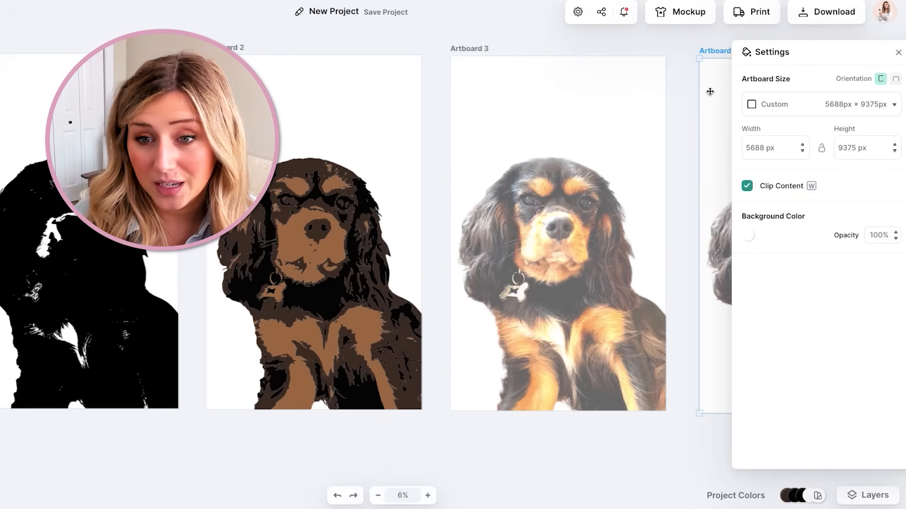
- Vectorize the dog photo on Artboard 3 with fewer than 5 colors
left_click(564, 235)
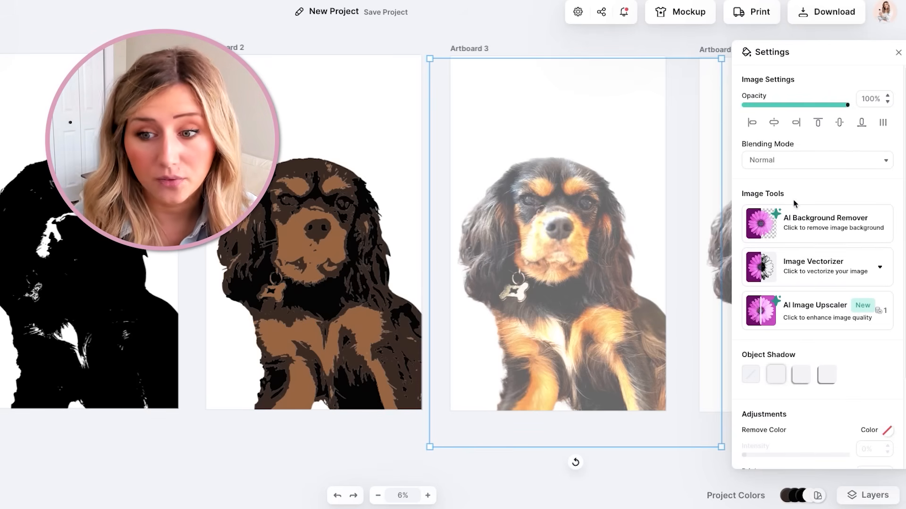
left_click(831, 260)
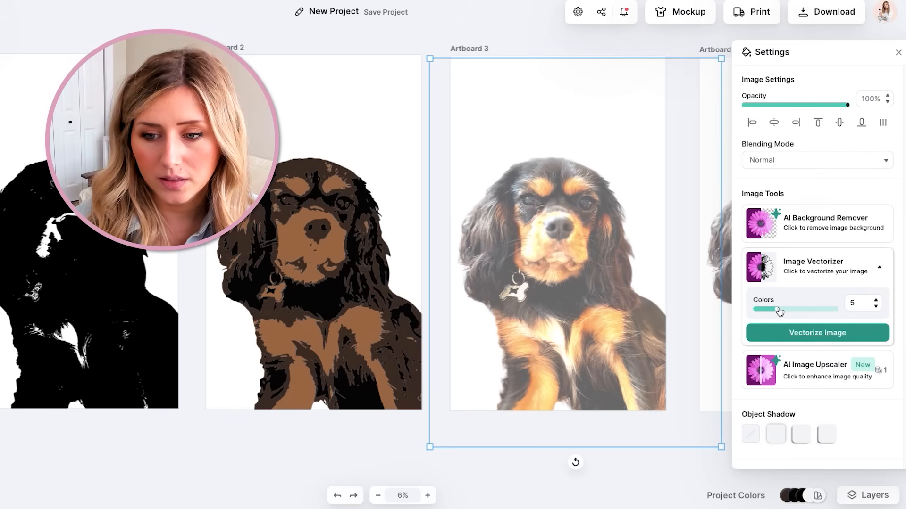
left_click_drag(774, 313, 770, 313)
left_click(818, 333)
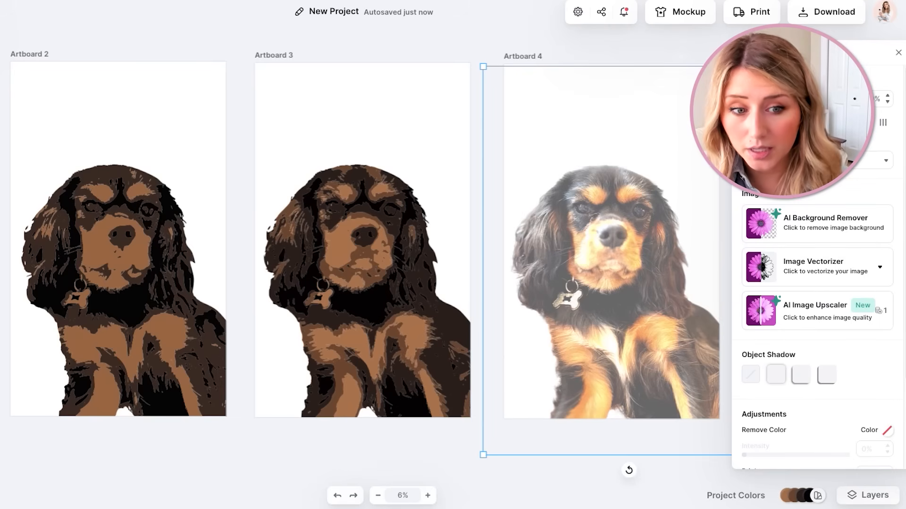
- Vectorize the dog photo on Artboard 4 with 5 colors
left_click(795, 263)
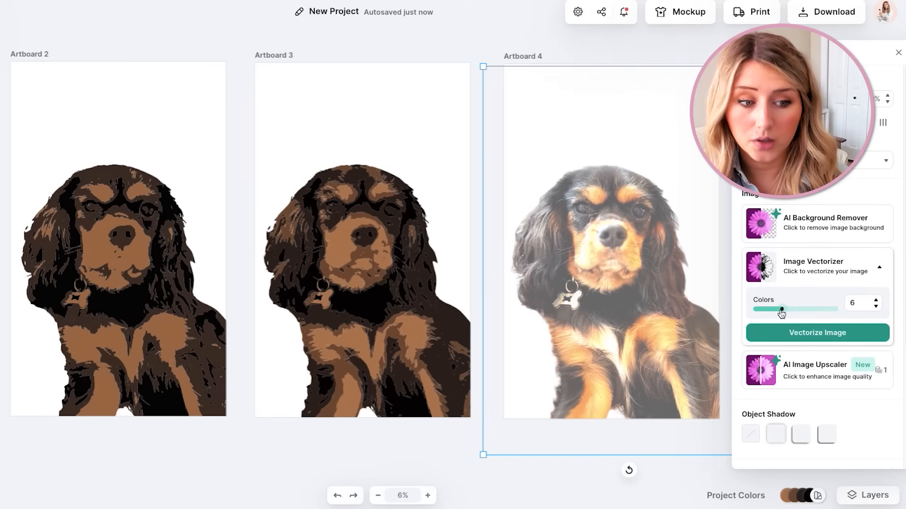
left_click(796, 333)
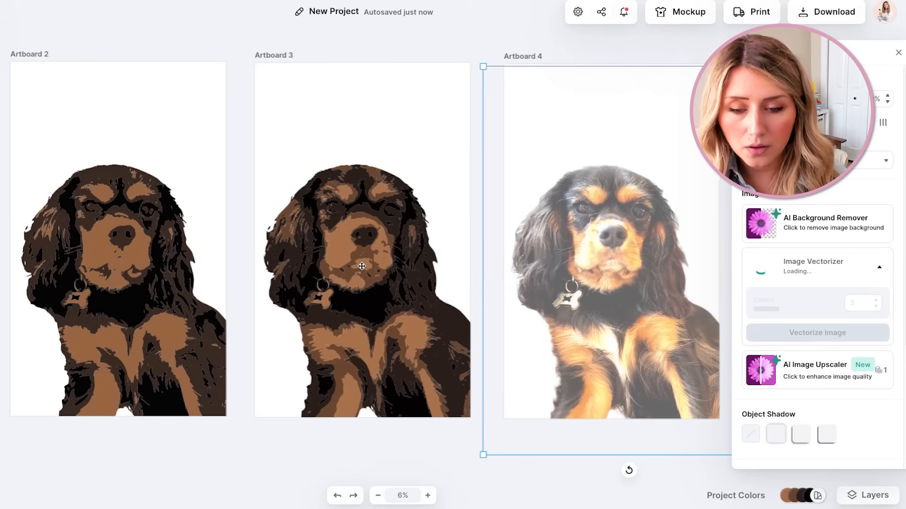
left_click(343, 147)
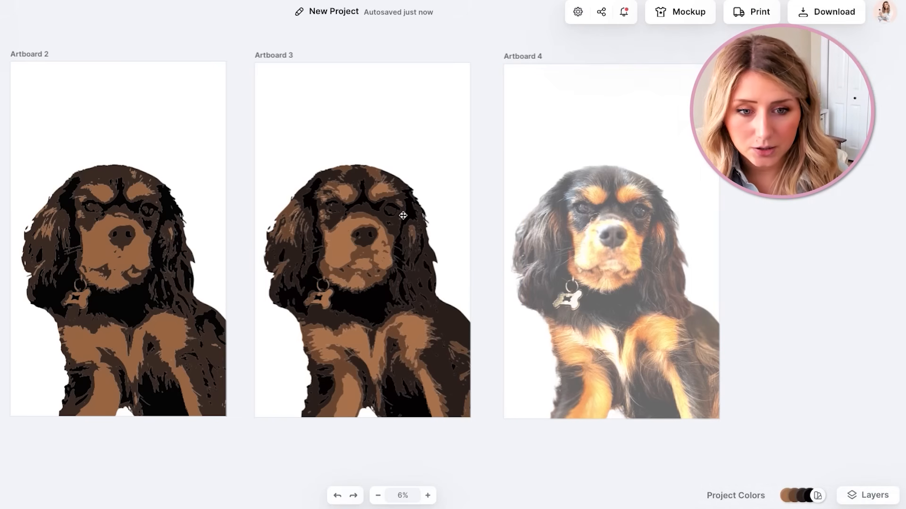
- Compare the vectorized dog versions across the four artboards to judge which color count looks best
left_click(360, 258)
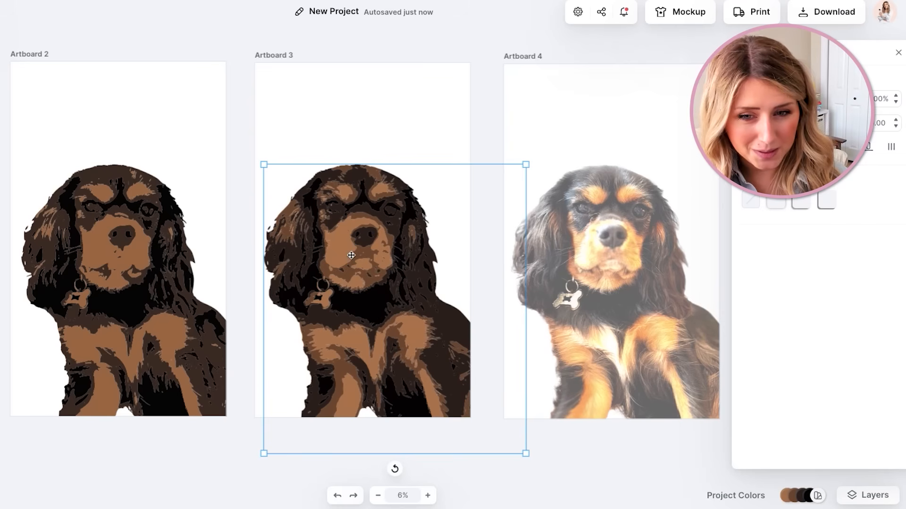
left_click(374, 126)
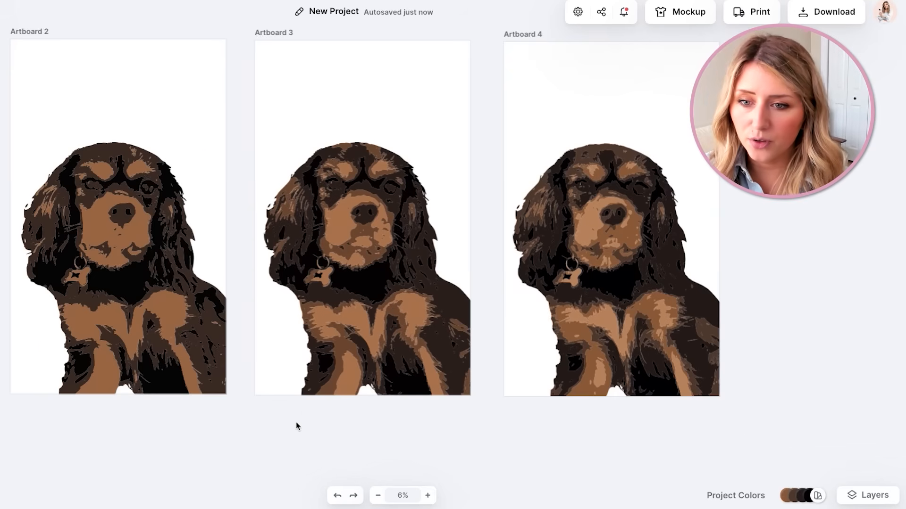
scroll(295, 420, "left", 5)
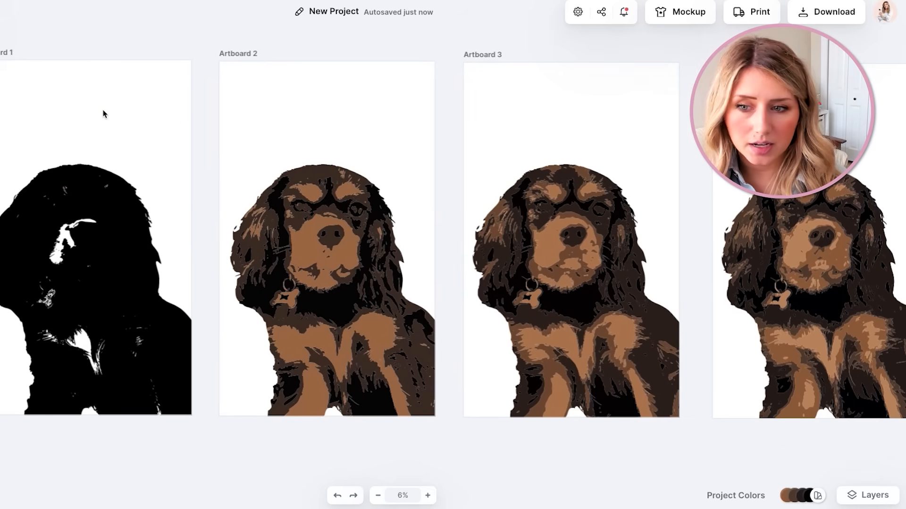
left_click(110, 209)
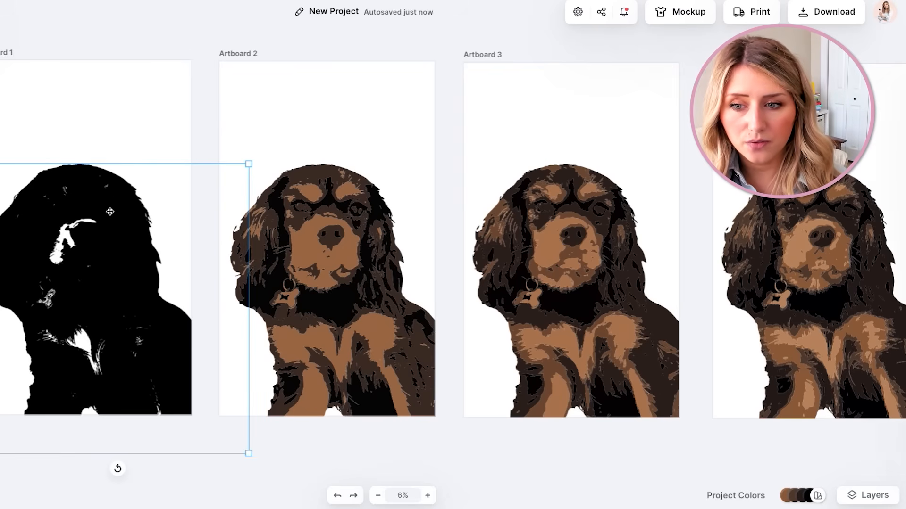
left_click(117, 147)
scroll(345, 138, "right", 1)
scroll(345, 138, "right", 4)
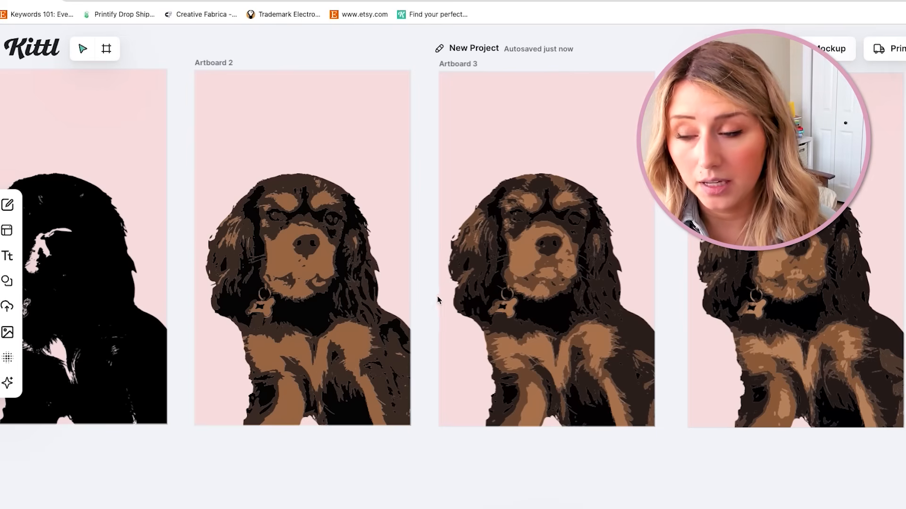
- Add a headline reading Chloe on Artboard 3, enlarge it and place it just above the dog's head
left_click(7, 256)
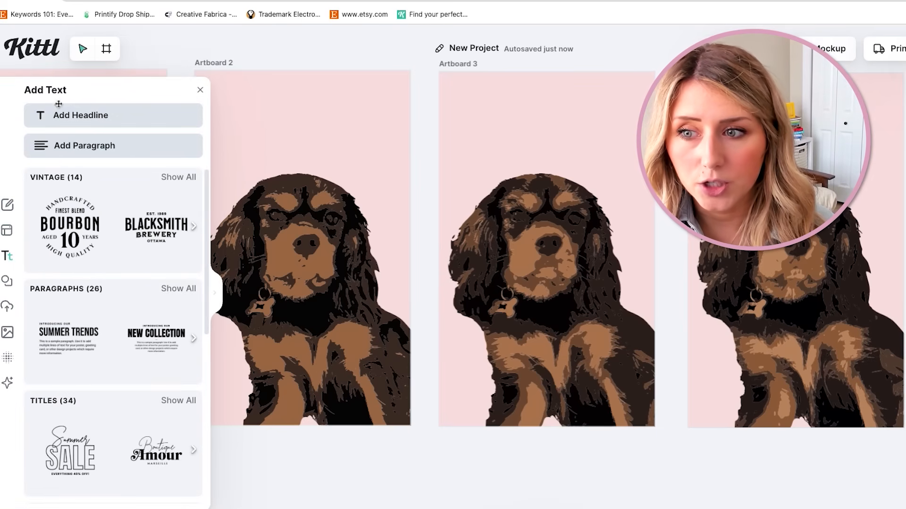
left_click(71, 115)
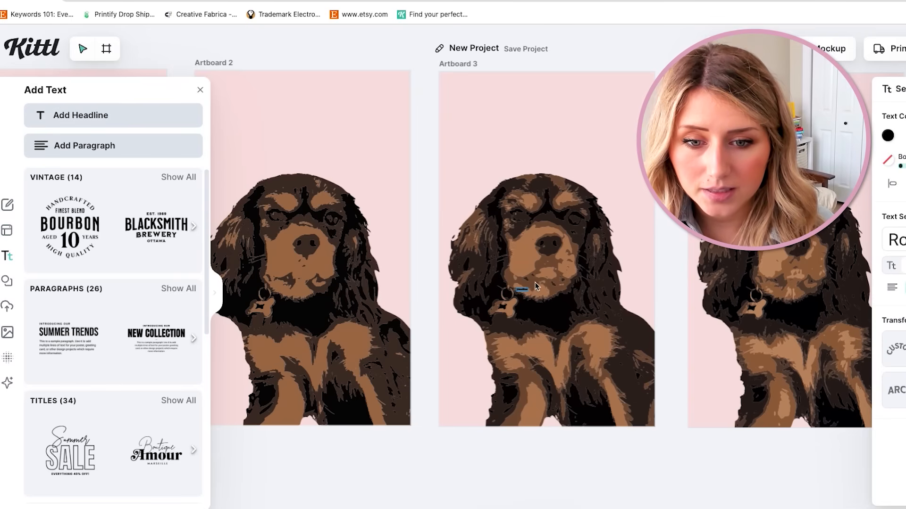
left_click_drag(527, 293, 540, 137)
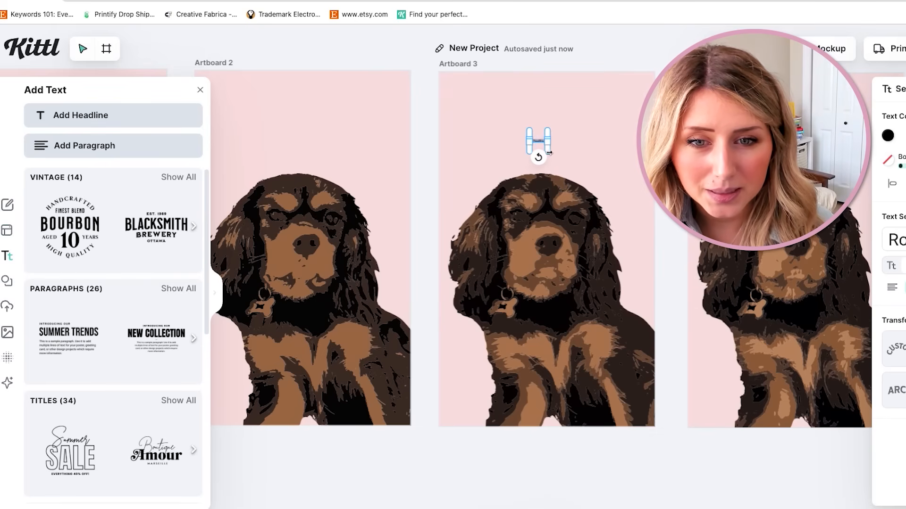
left_click_drag(542, 144, 580, 142)
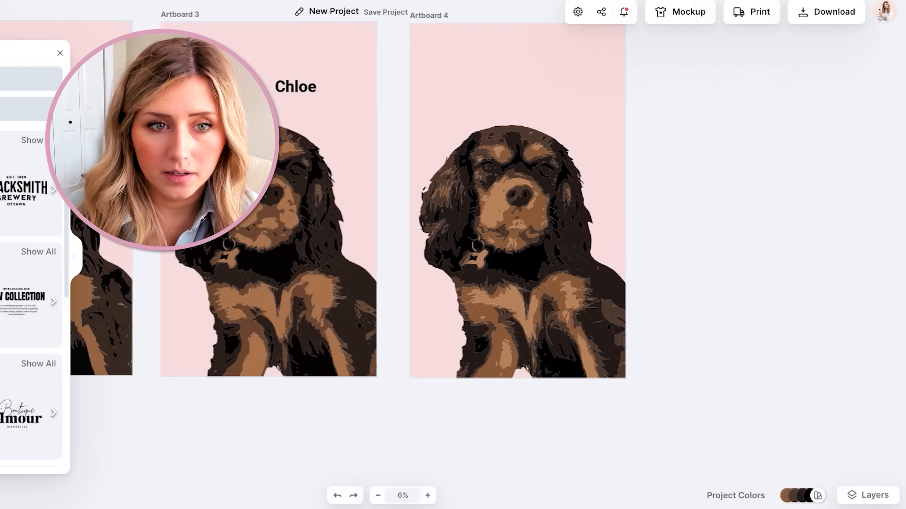
left_click_drag(290, 86, 262, 103)
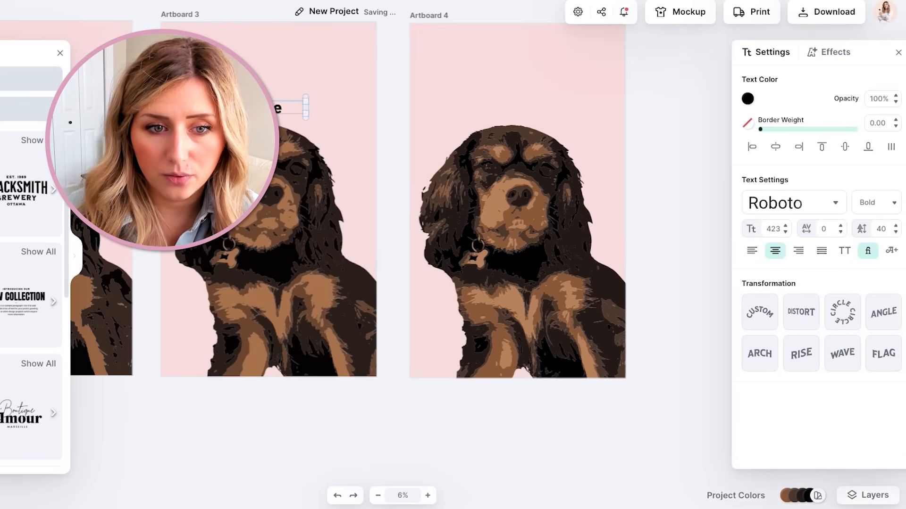
left_click(594, 119)
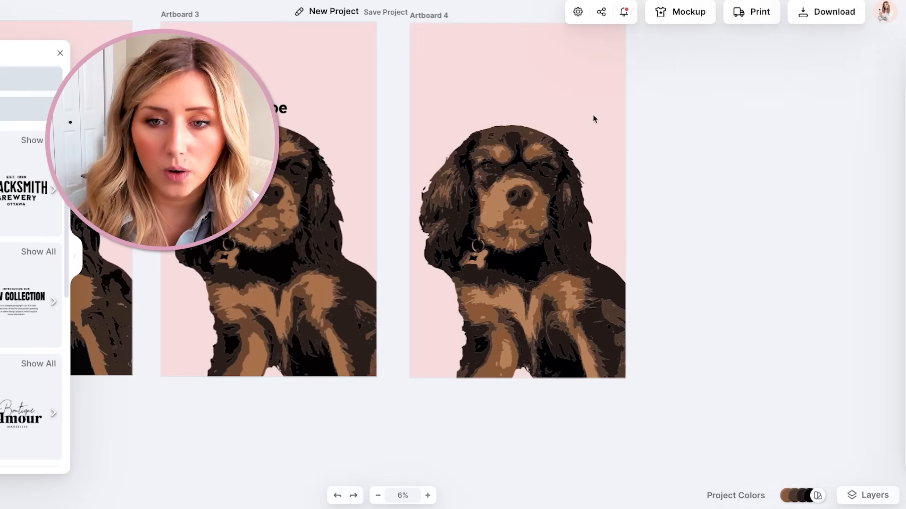
- Delete Artboards 1, 2 and 4, keeping only Artboard 3
scroll(452, 180, "down", 1)
scroll(310, 243, "up", 4)
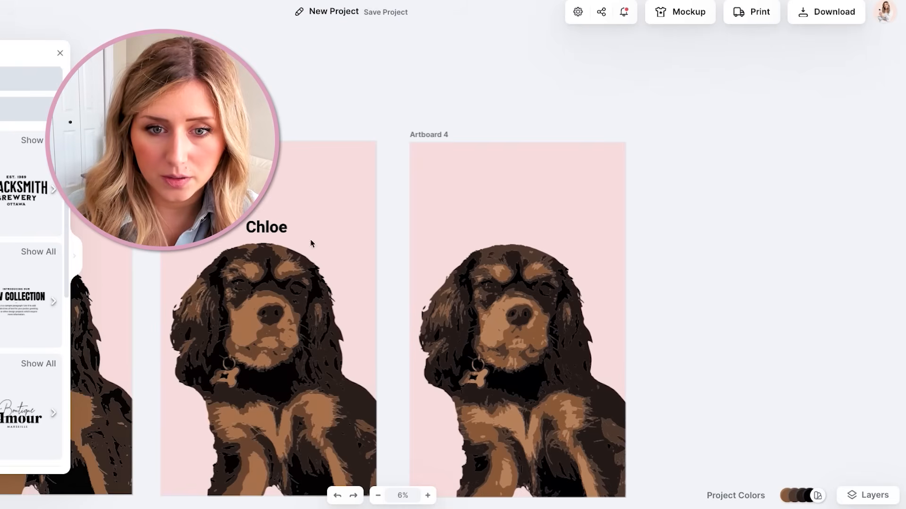
right_click(435, 133)
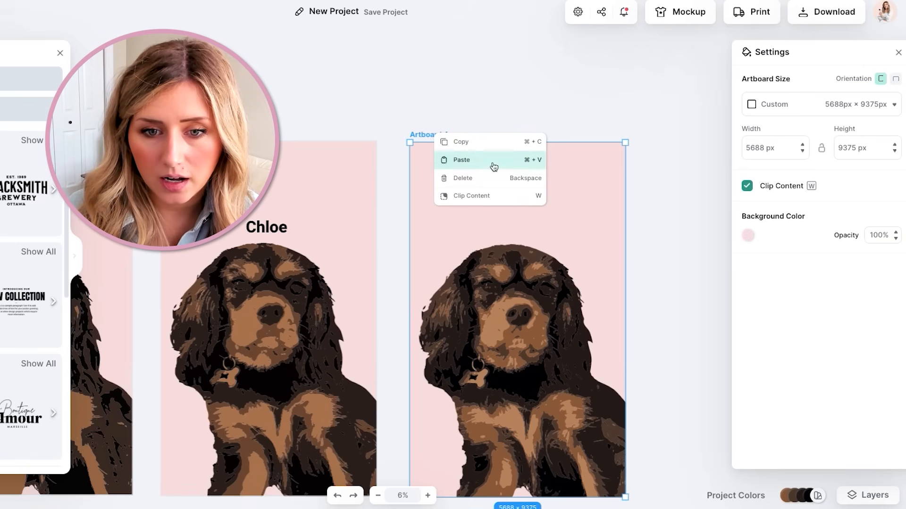
left_click(467, 175)
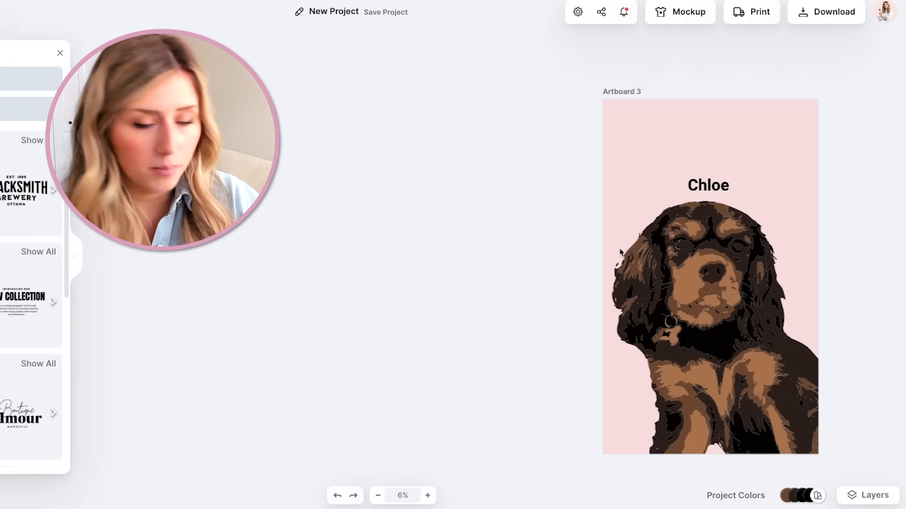
- Move the Chloe text and the dog illustration together lower on Artboard 3
scroll(624, 249, "right", 6)
scroll(625, 249, "up", 4)
scroll(624, 249, "down", 5)
scroll(624, 249, "up", 3)
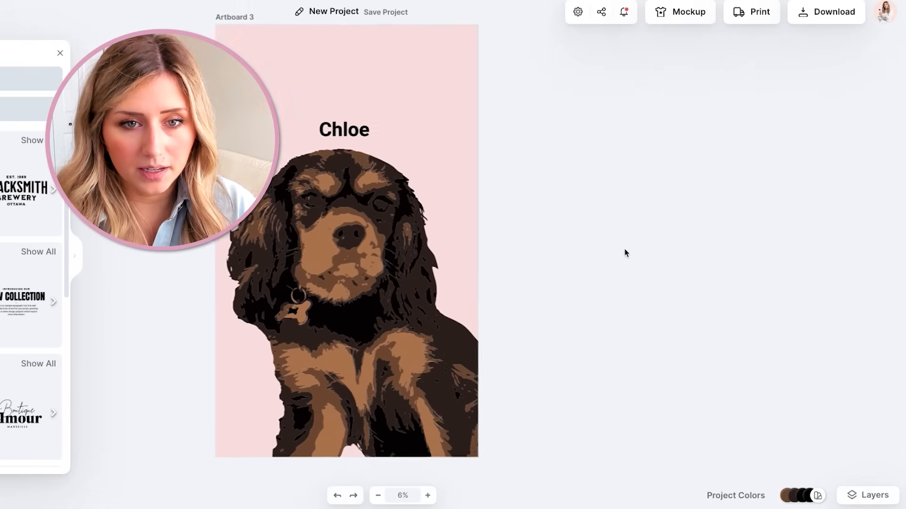
scroll(624, 249, "up", 2)
scroll(625, 250, "down", 3)
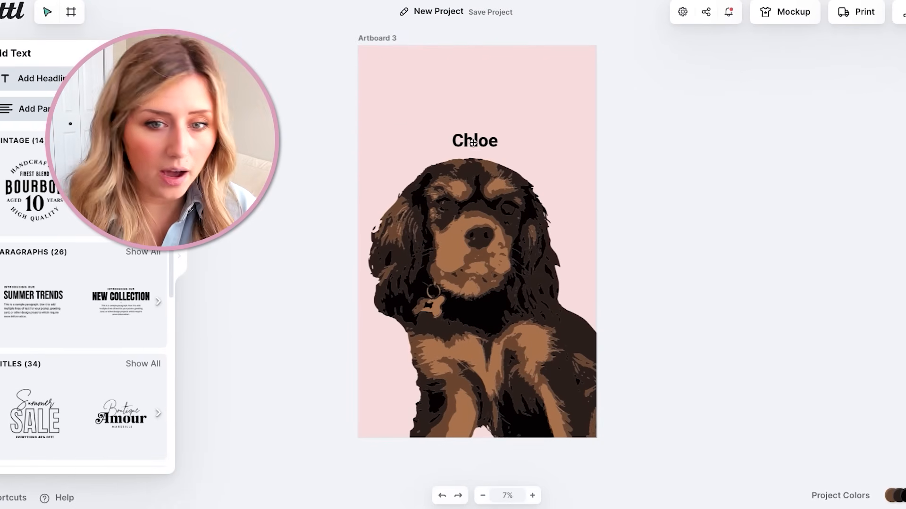
left_click(473, 142)
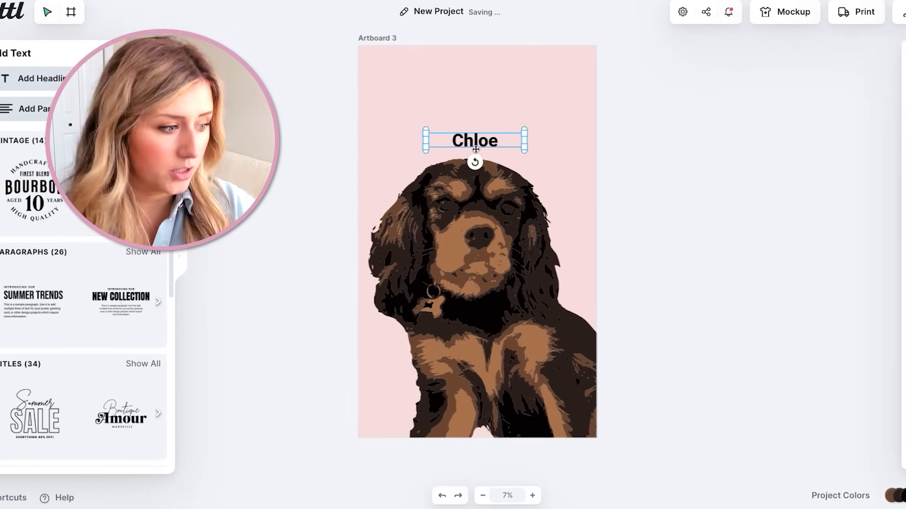
left_click(477, 213, "shift")
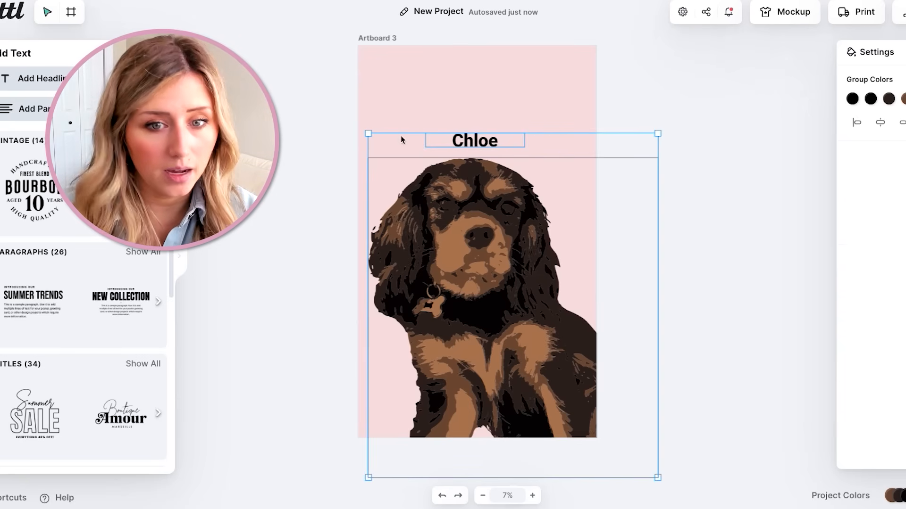
left_click_drag(490, 227, 489, 267)
left_click_drag(499, 234, 499, 237)
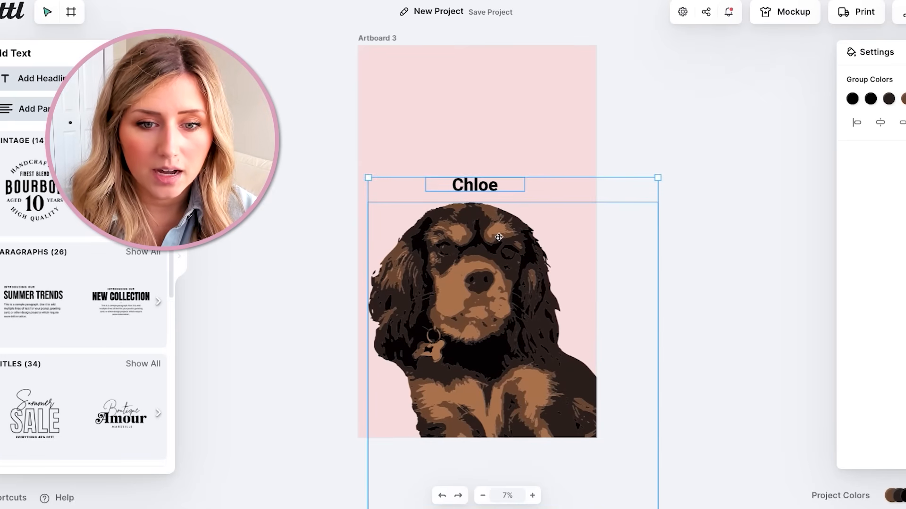
left_click(522, 146)
- Enlarge the Chloe text to about size 837 and center it horizontally on the artboard
left_click(492, 186)
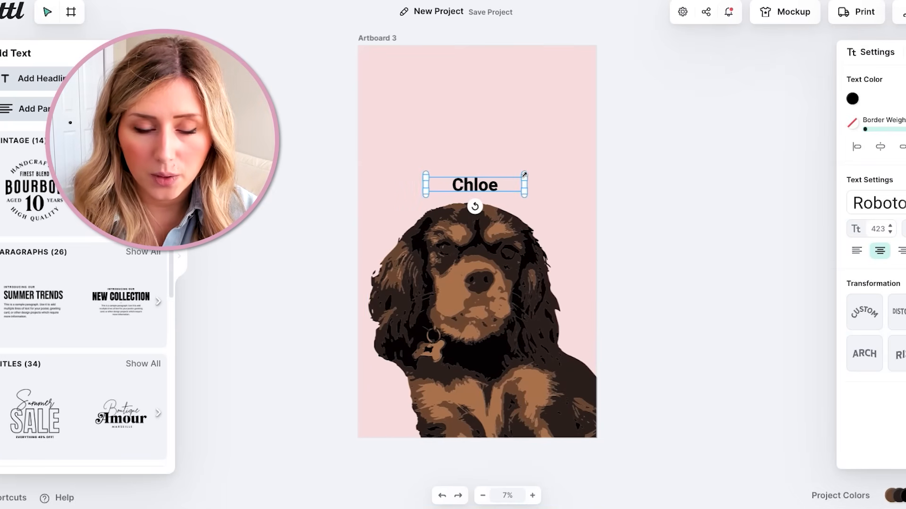
left_click_drag(524, 175, 604, 147)
left_click_drag(514, 189, 465, 184)
left_click(880, 147)
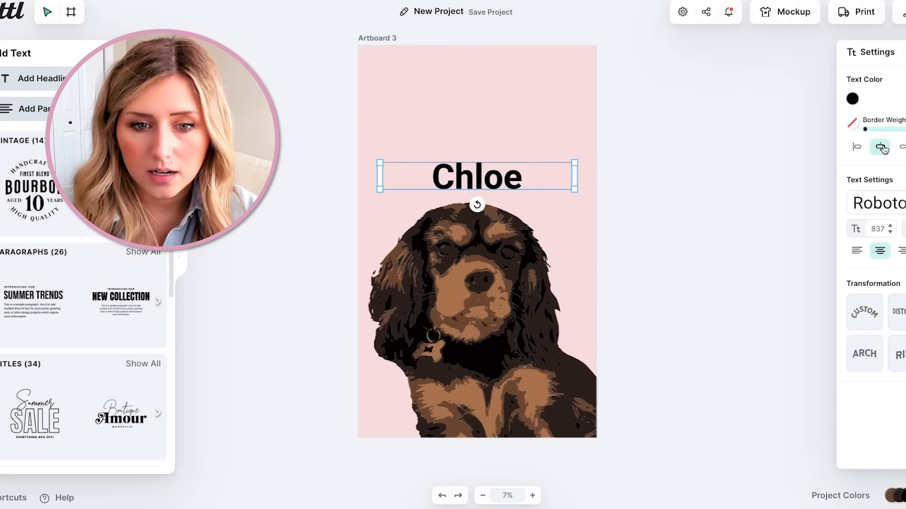
- Enlarge the dog illustration to span the artboard's width and position it with the Chloe text just above its head
left_click(516, 279)
left_click(881, 147)
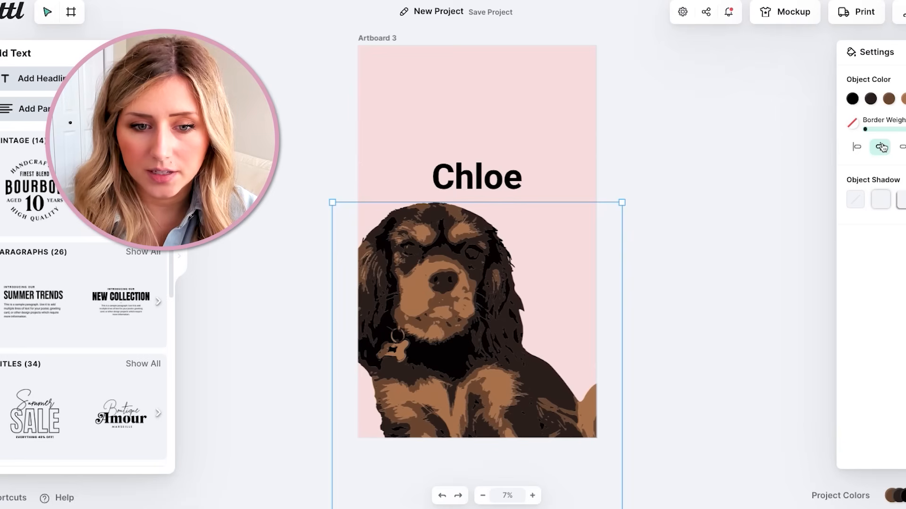
left_click_drag(417, 281, 461, 282)
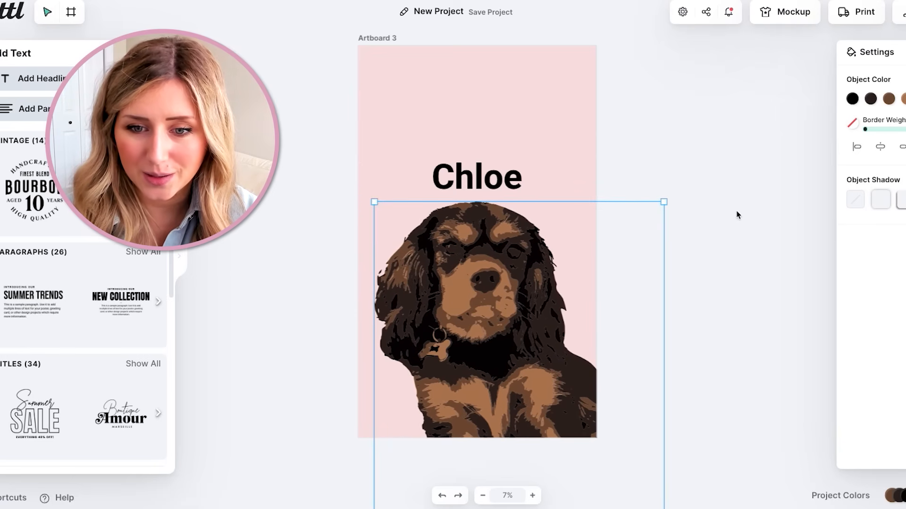
left_click_drag(691, 194, 729, 183)
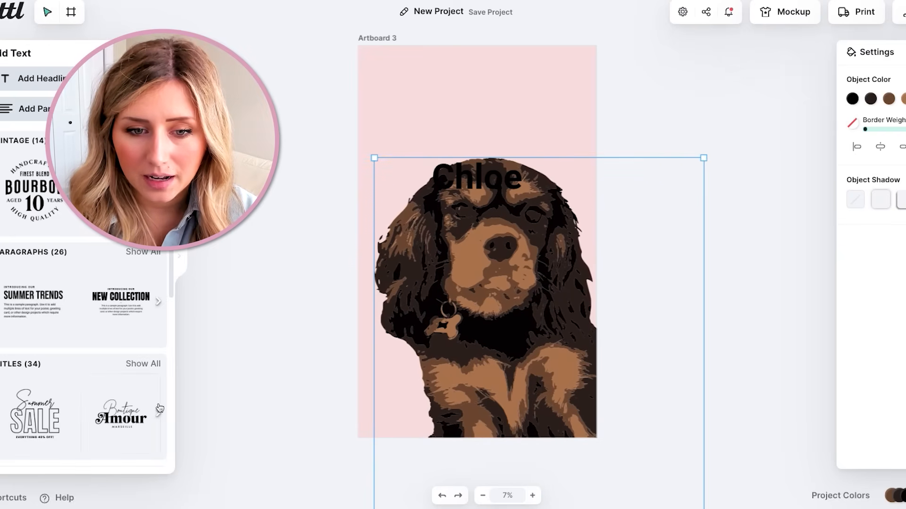
left_click_drag(444, 317, 433, 349)
left_click(490, 178)
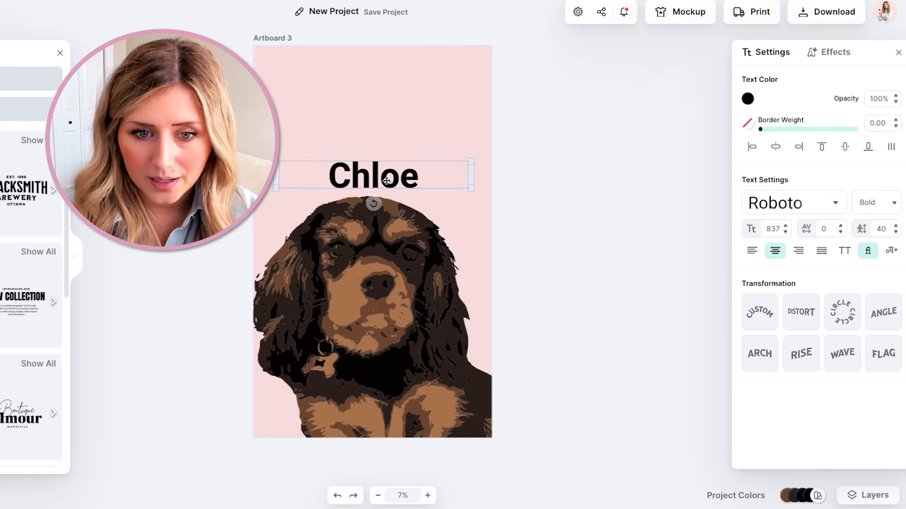
left_click_drag(385, 179, 385, 179)
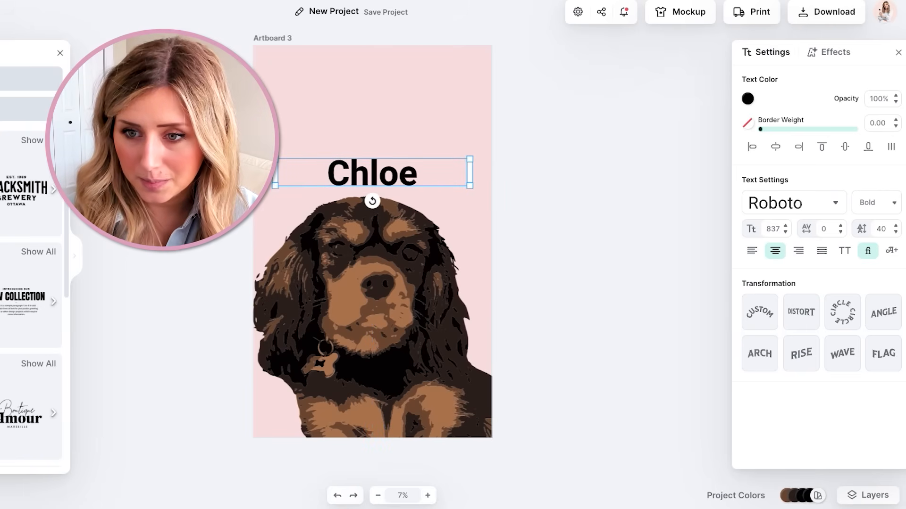
- Change the Chloe text's typeface to Amatic SC in Bold and enlarge it to about size 1396
left_click(829, 200)
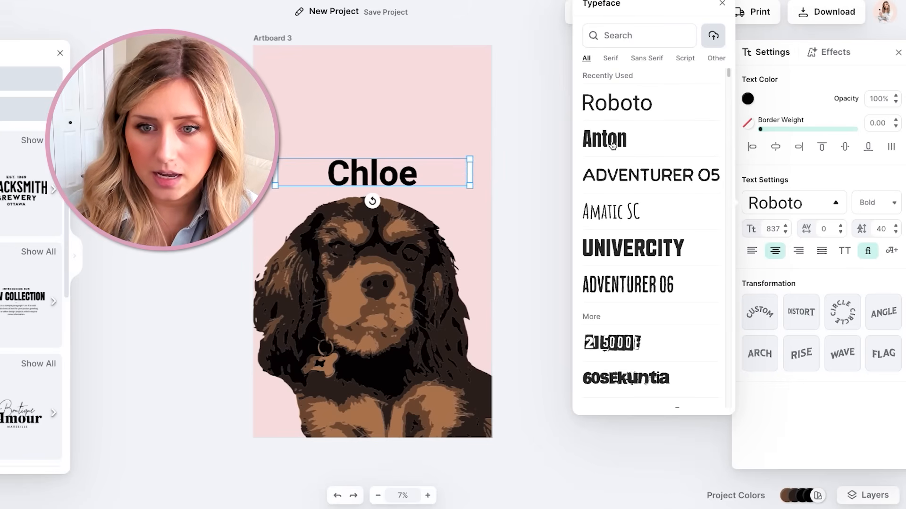
left_click(640, 218)
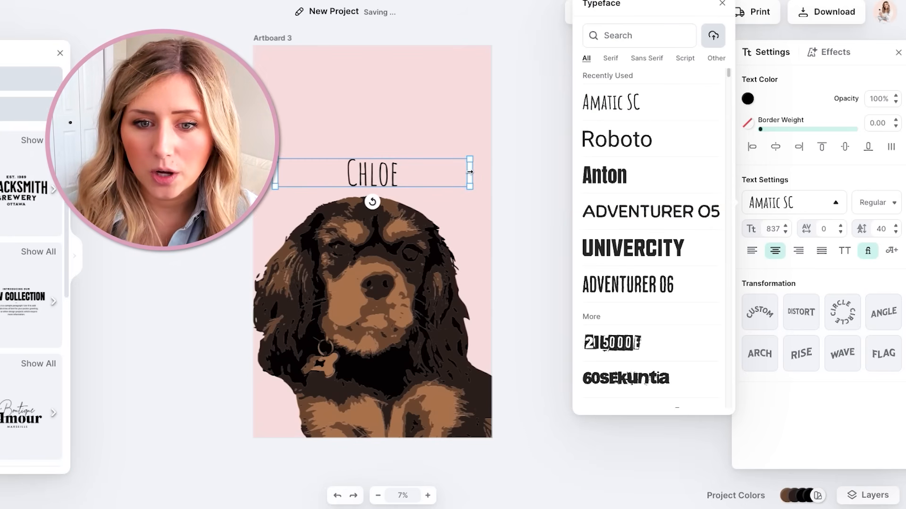
left_click_drag(470, 159, 546, 149)
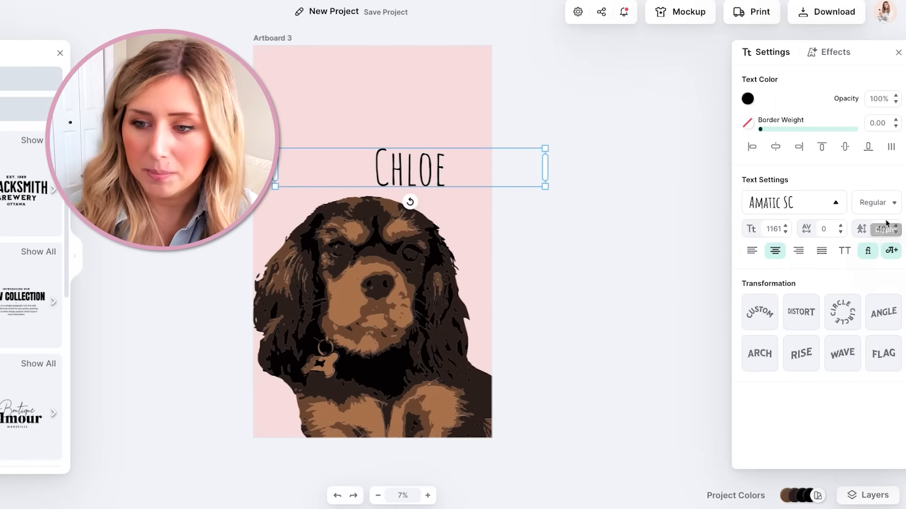
left_click(877, 202)
left_click(871, 252)
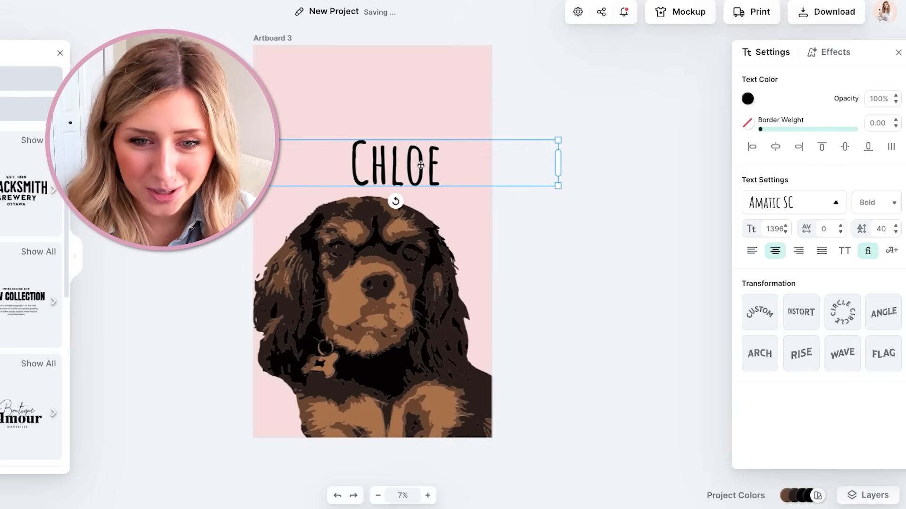
- Shift the enlarged Chloe text closer to the dog's head and center it horizontally on the artboard
left_click_drag(421, 165, 390, 167)
left_click(781, 154)
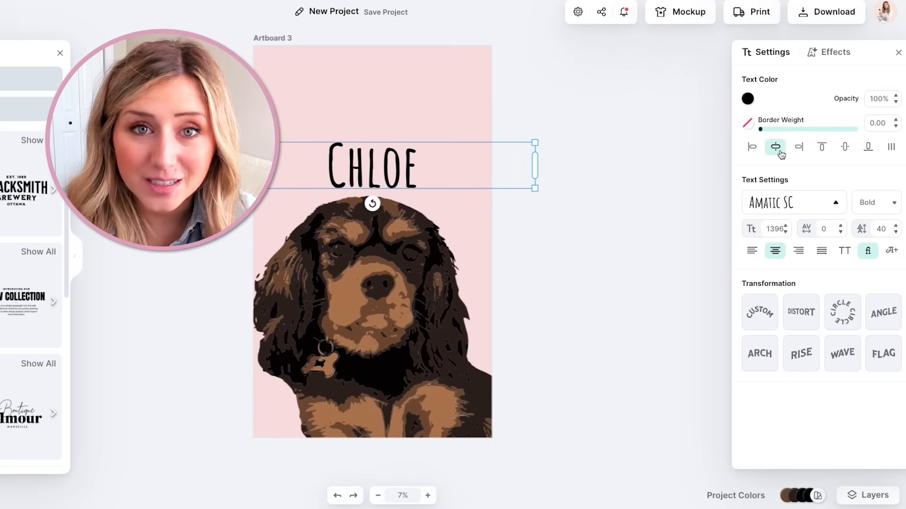
left_click(518, 94)
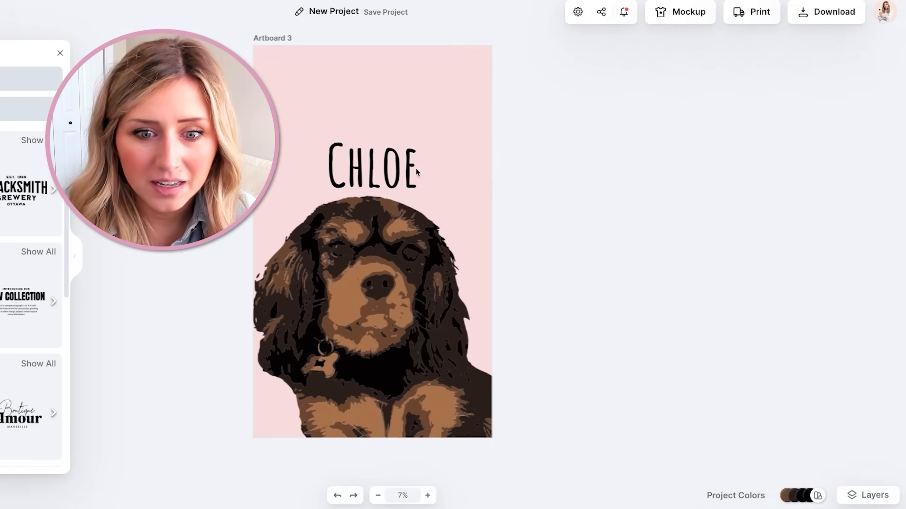
- Move the Chloe text and dog illustration together slightly right and farther down on the artboard
mouse_move(402, 259)
left_mouse_down()
mouse_move(403, 280)
mouse_move(407, 256)
left_mouse_up()
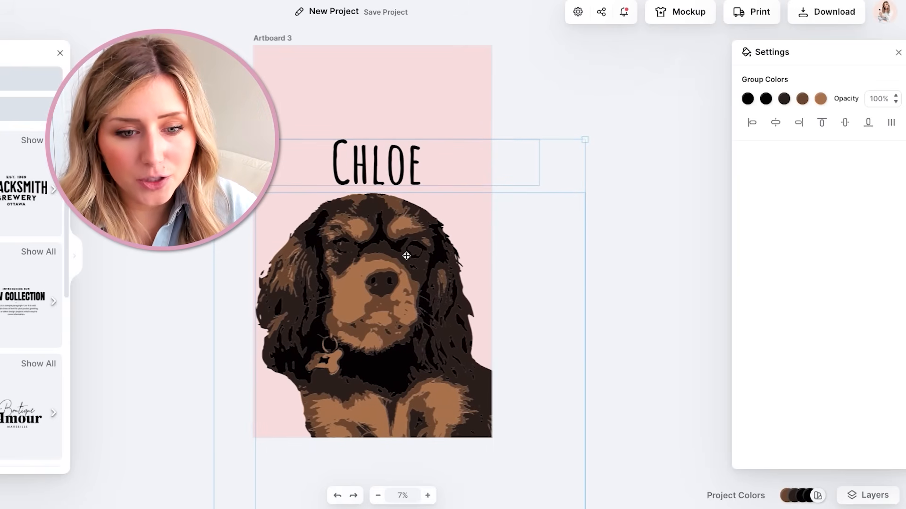
left_click(490, 112)
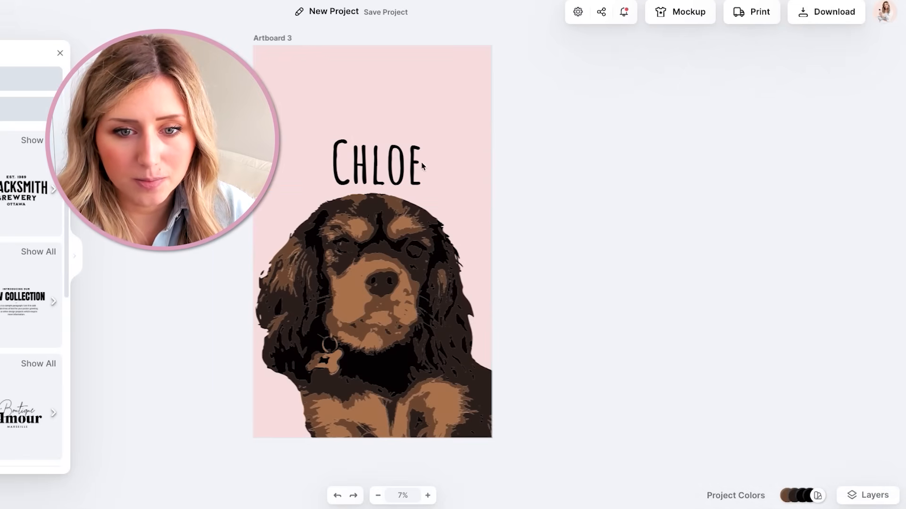
left_click(413, 167)
left_click(401, 217)
left_click_drag(401, 217, 403, 226)
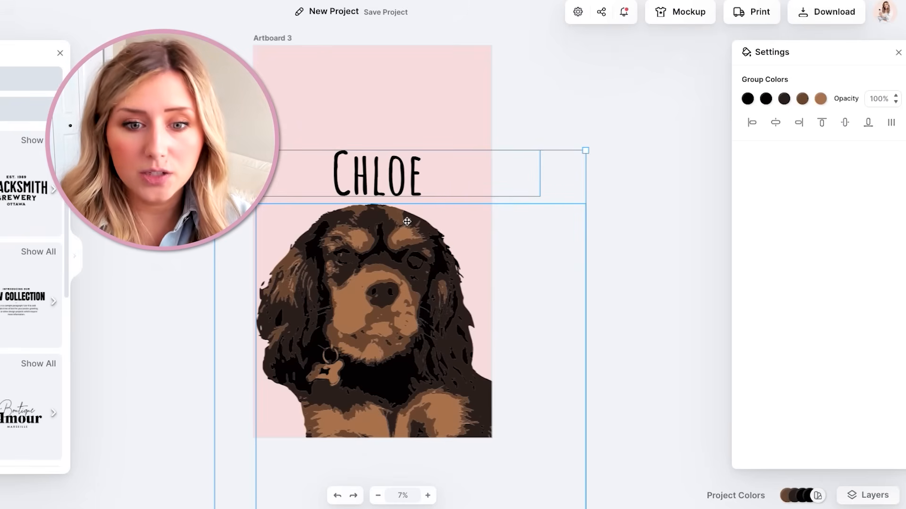
left_click(453, 154)
left_click(369, 179)
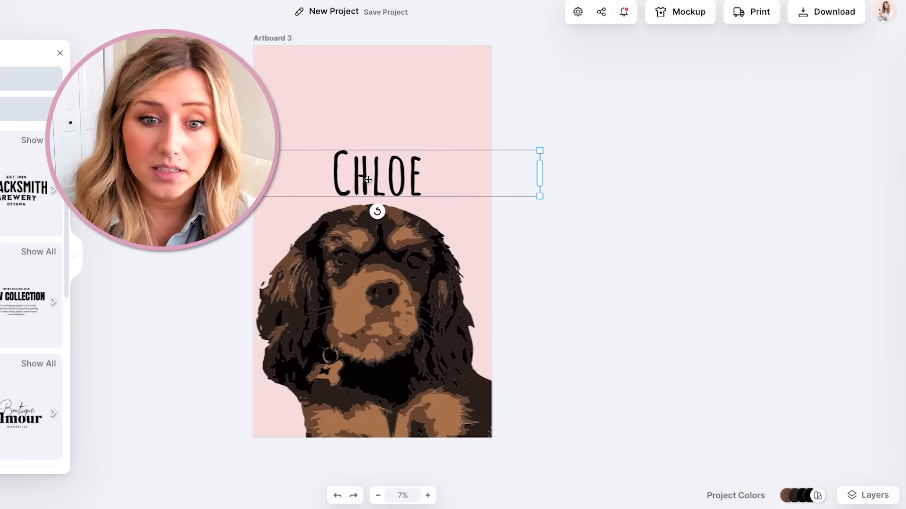
double_click(369, 180)
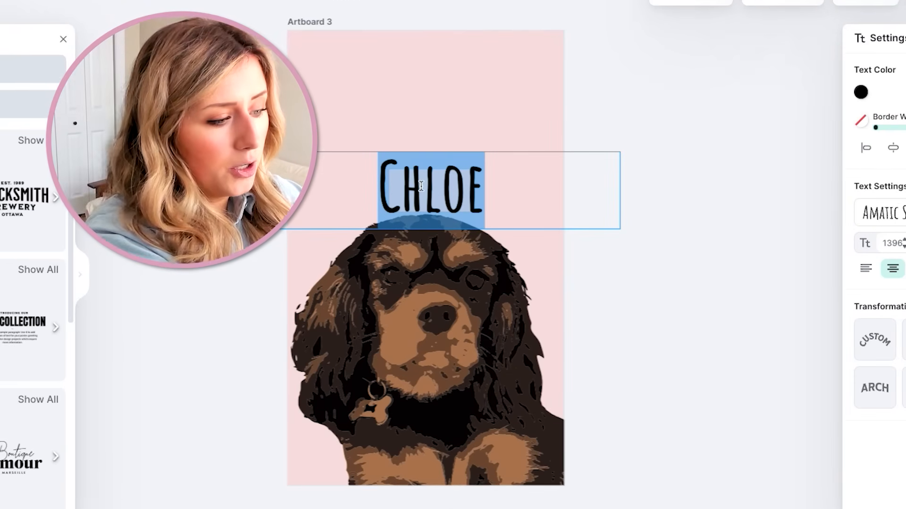
type("Sarah")
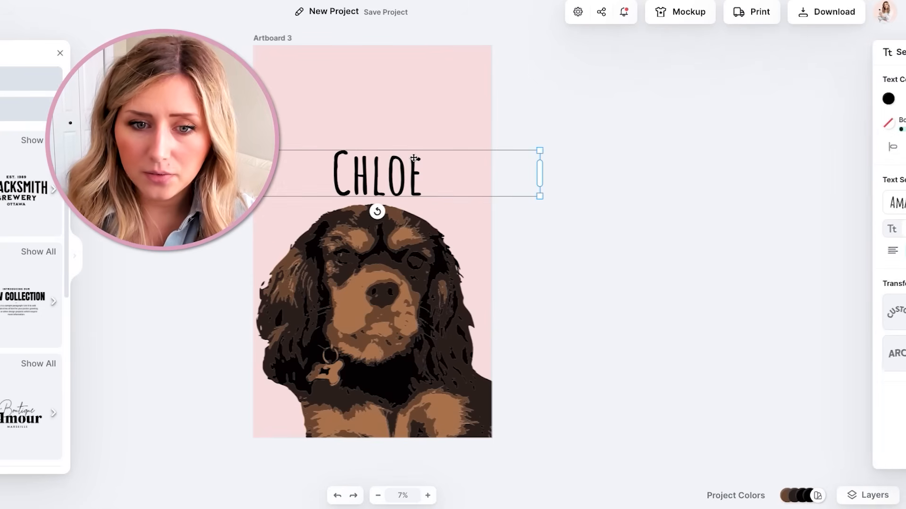
left_click(422, 136)
left_click(415, 173)
left_click(440, 131)
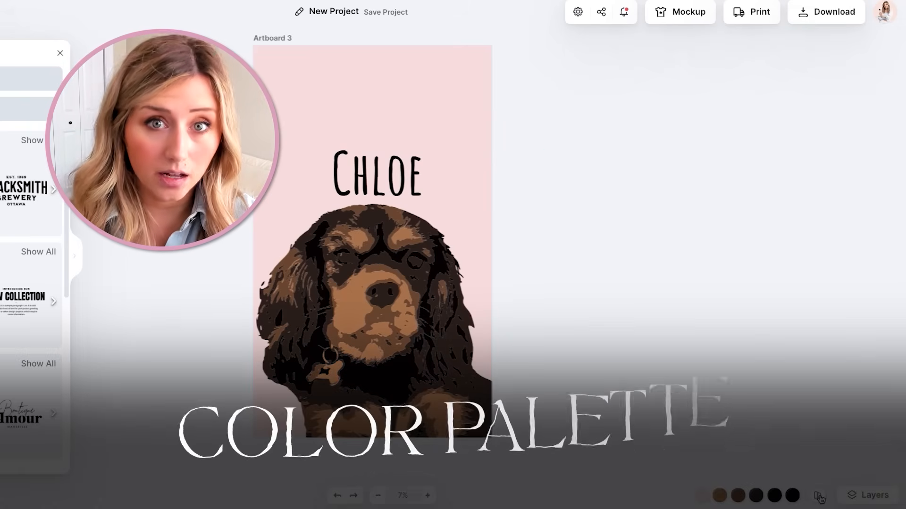
- Preview ready-made color palettes such as Deep Wood, Earth Brown, Grayscale and Red Stone on the design
left_click(818, 496)
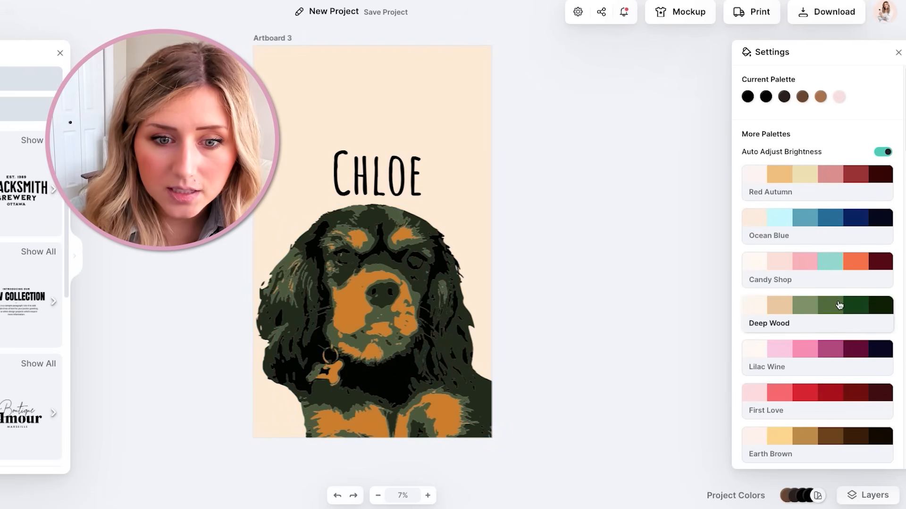
scroll(838, 308, "down", 1)
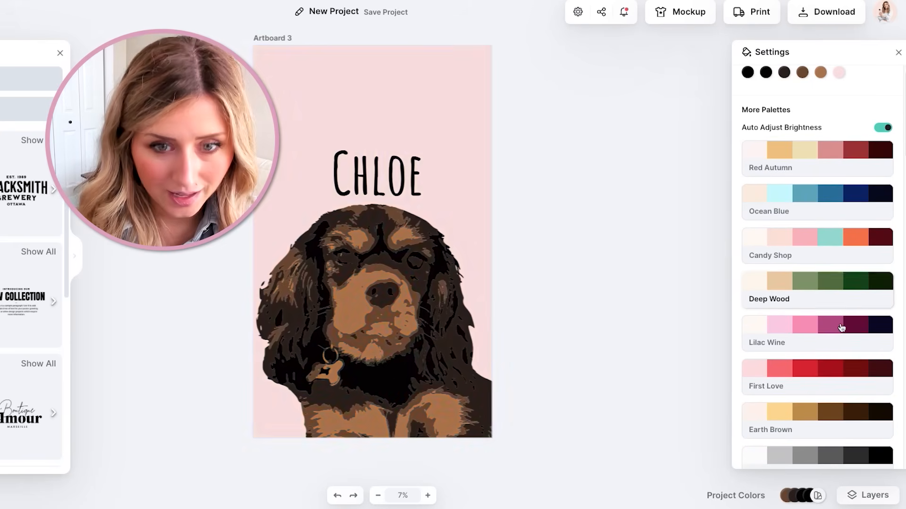
scroll(839, 321, "down", 2)
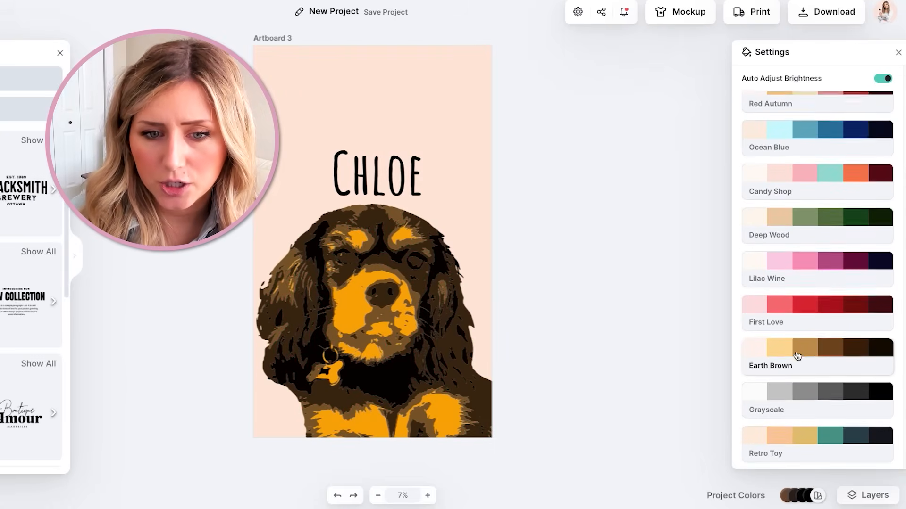
scroll(797, 358, "down", 1)
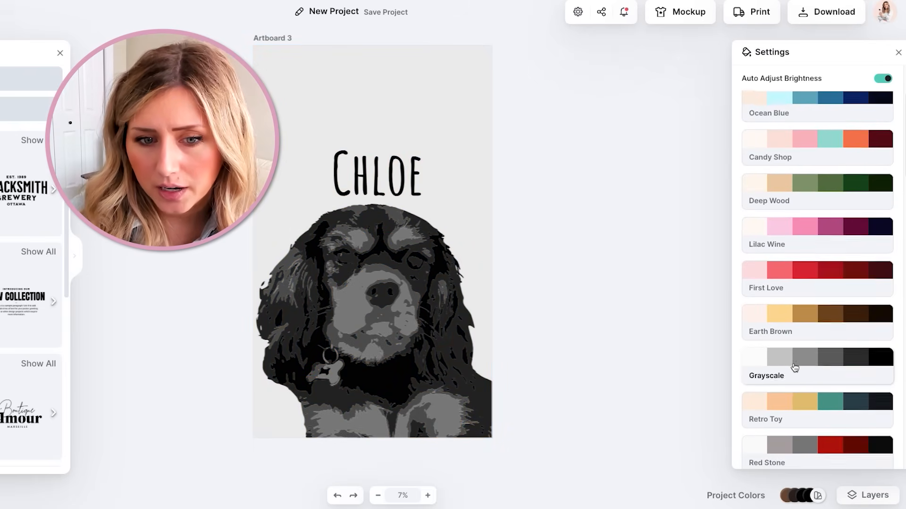
scroll(802, 353, "down", 1)
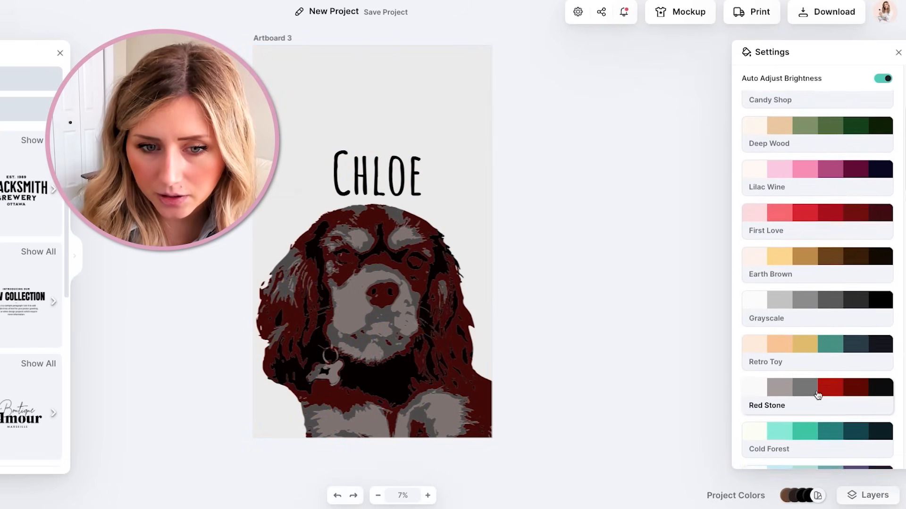
scroll(819, 391, "down", 1)
left_click(516, 295)
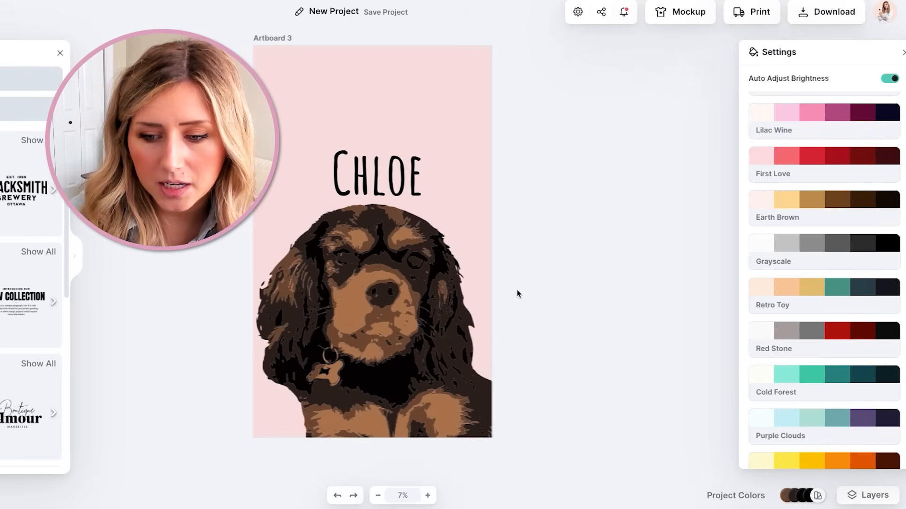
- Lighten the tan project color used in the dog illustration to hex ebb68d
left_click(756, 495)
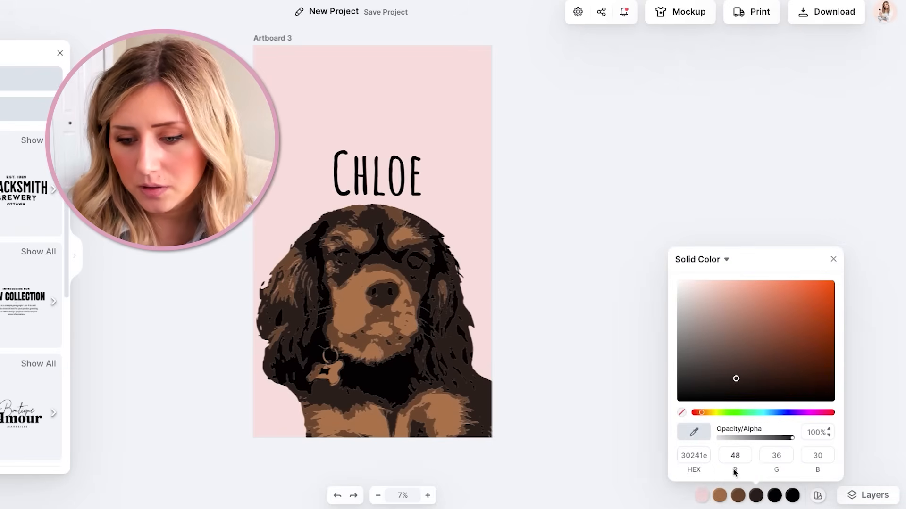
left_click(721, 495)
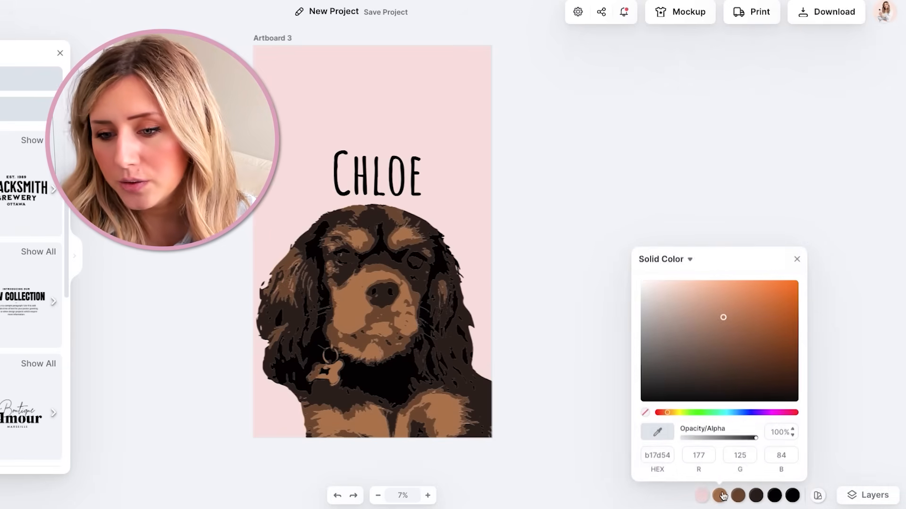
left_click(699, 286)
left_click_drag(700, 287, 703, 289)
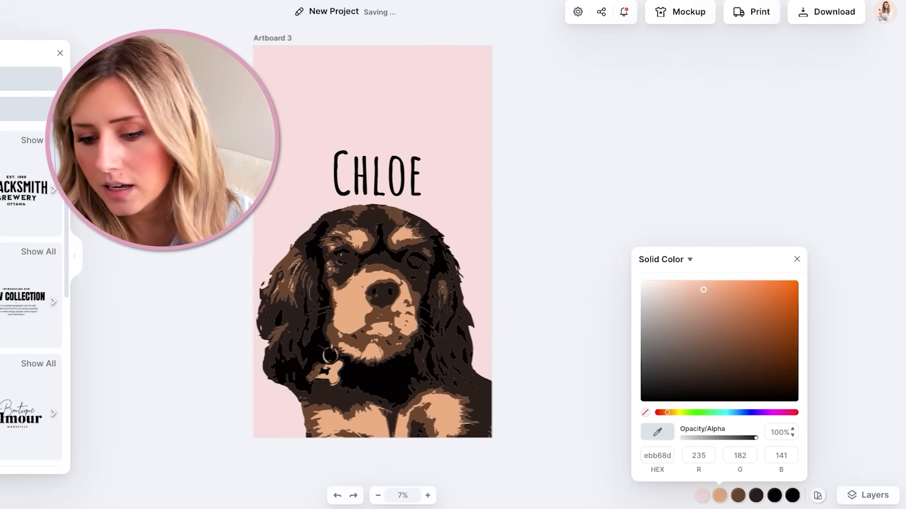
- Deepen the background's pink to hex e7a4a4 and lighten the medium brown used in the dog's fur
left_click(702, 495)
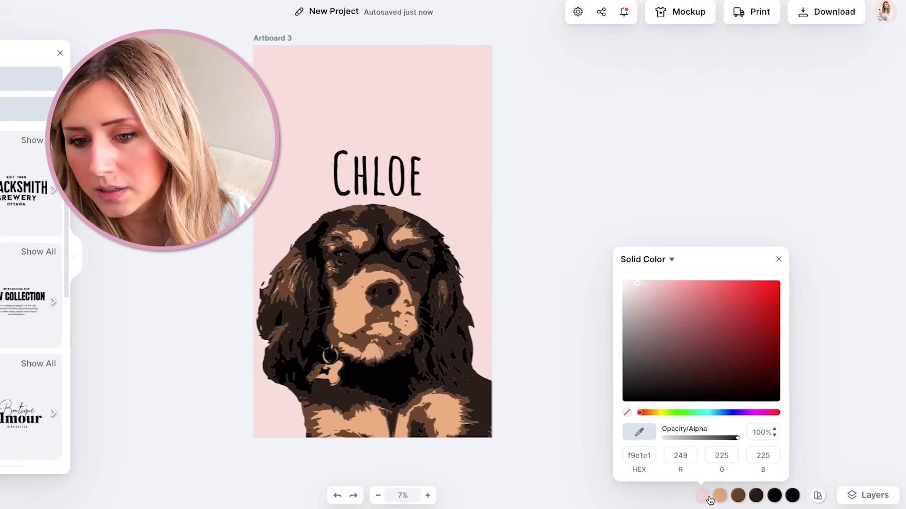
left_click(665, 291)
left_click_drag(666, 293, 669, 292)
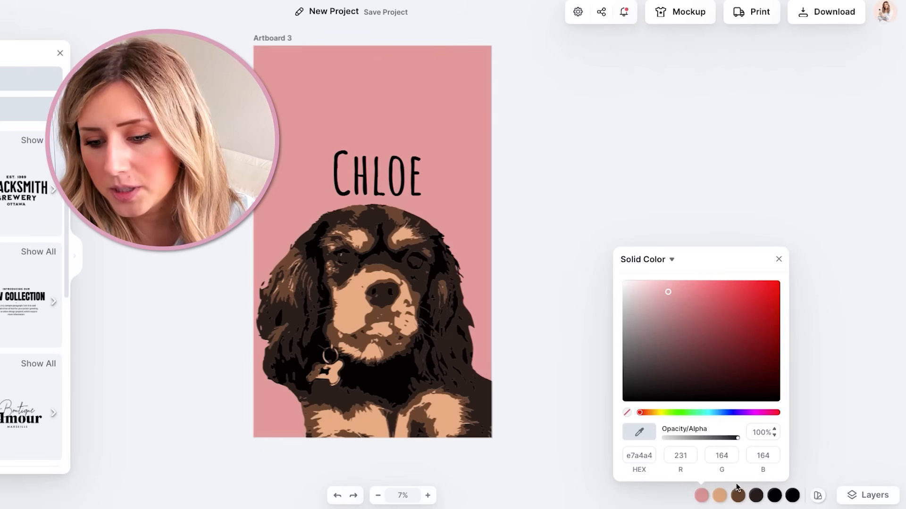
left_click(737, 493)
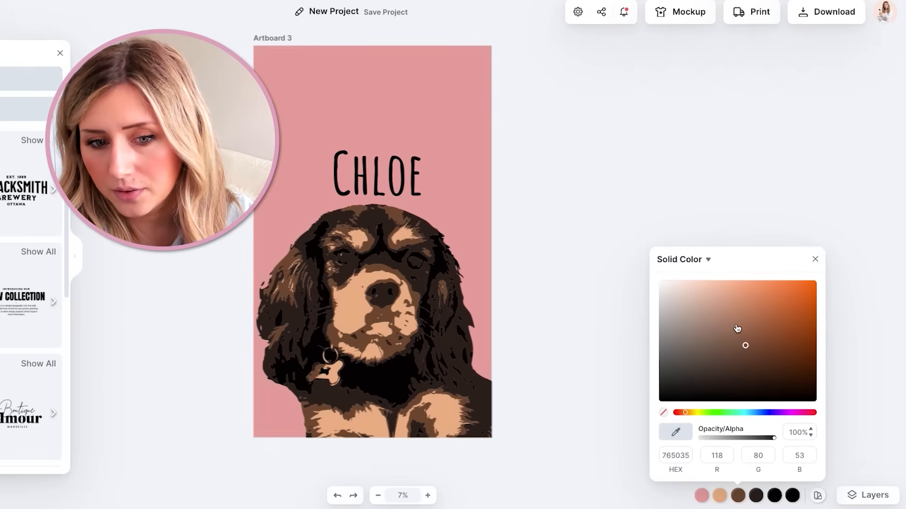
mouse_move(737, 328)
left_mouse_down()
mouse_move(738, 300)
mouse_move(732, 311)
left_mouse_up()
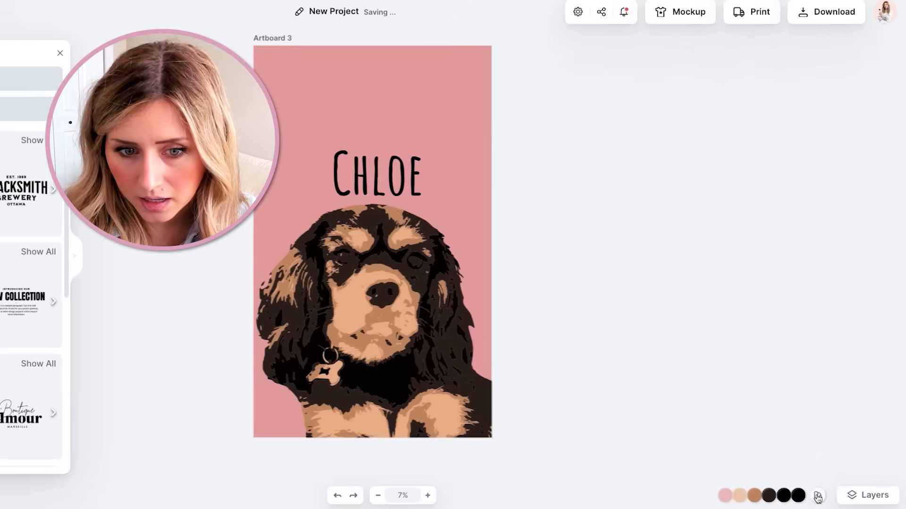
- Preview palettes such as Ocean Blue and Retro Purple on the recolored design
left_click(817, 494)
left_click(834, 216)
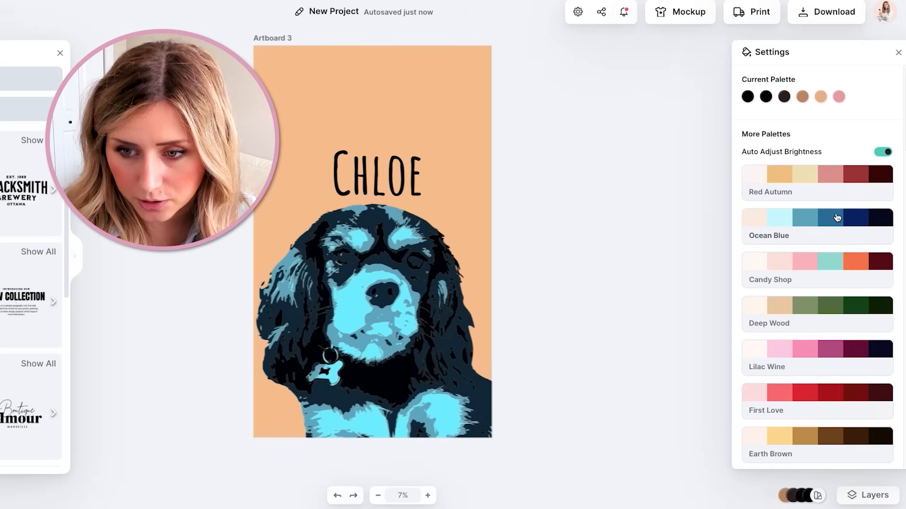
scroll(823, 293, "down", 8)
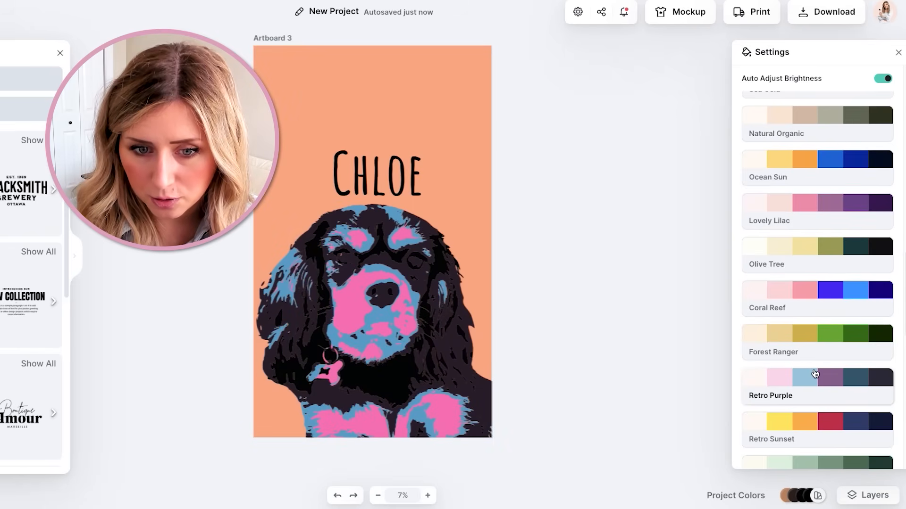
scroll(841, 396, "down", 3)
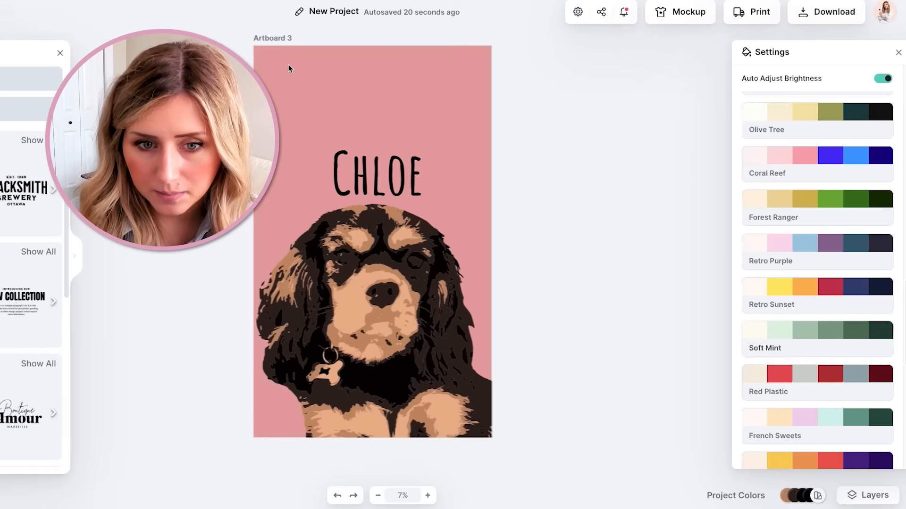
- Recolor the Chloe text with the dark brown document color, hex 30241e
left_click(378, 173)
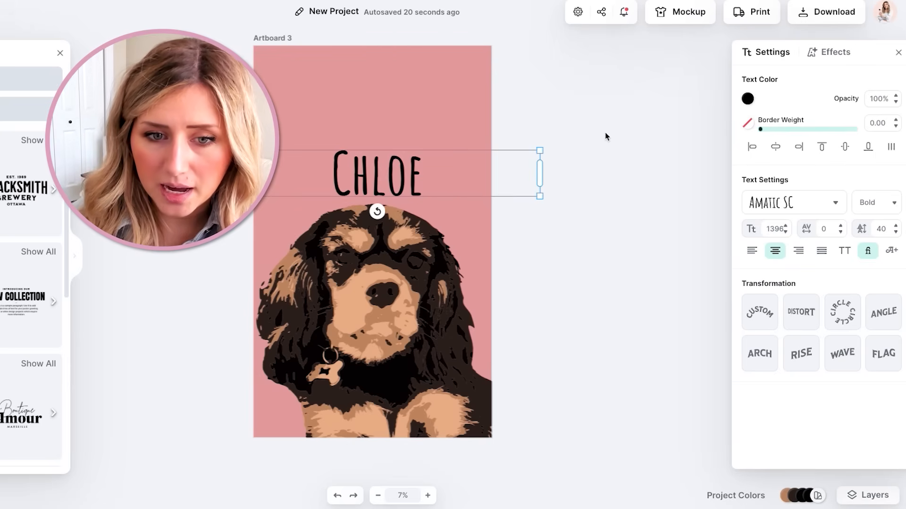
left_click(747, 98)
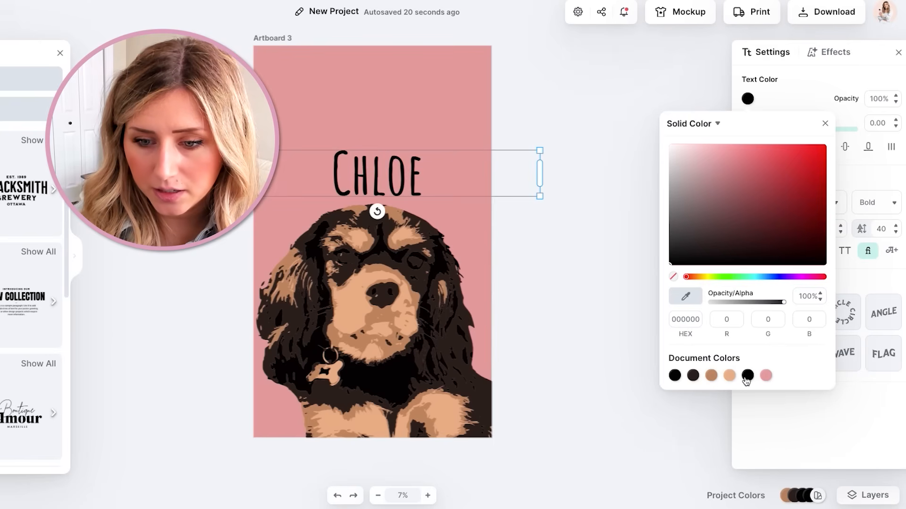
left_click(692, 375)
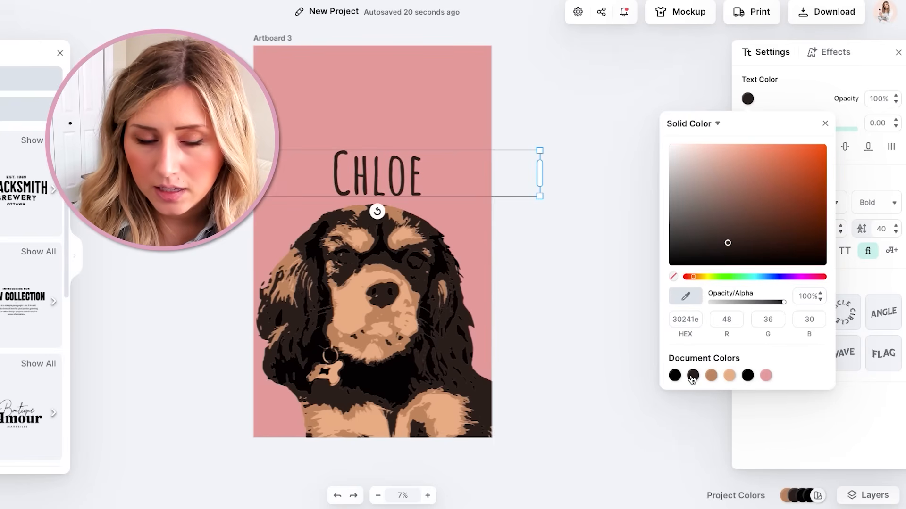
left_click(409, 84)
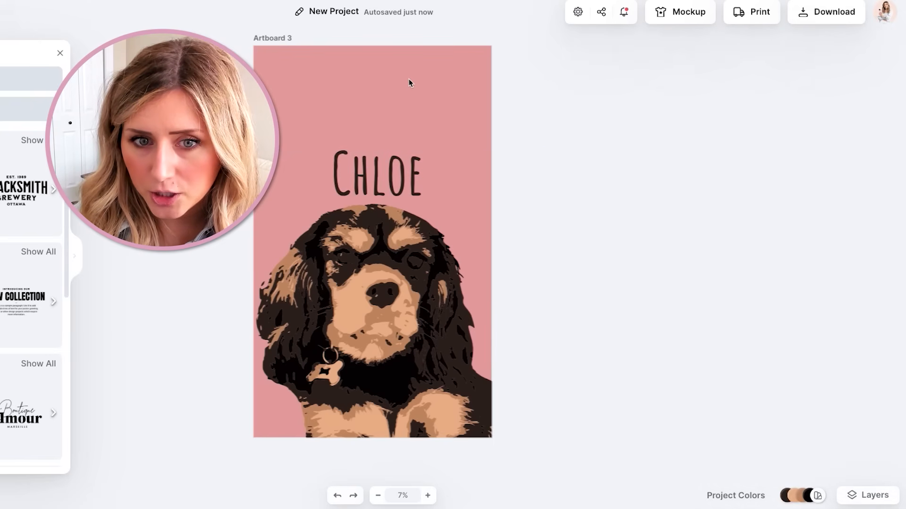
- Replace the pink background color with the light tan sampled from the dog's face
mouse_move(802, 495)
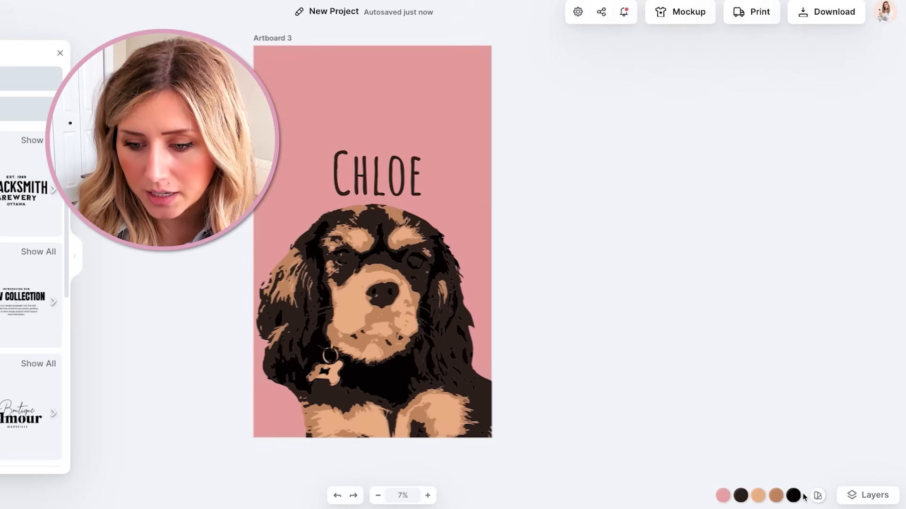
left_click(719, 496)
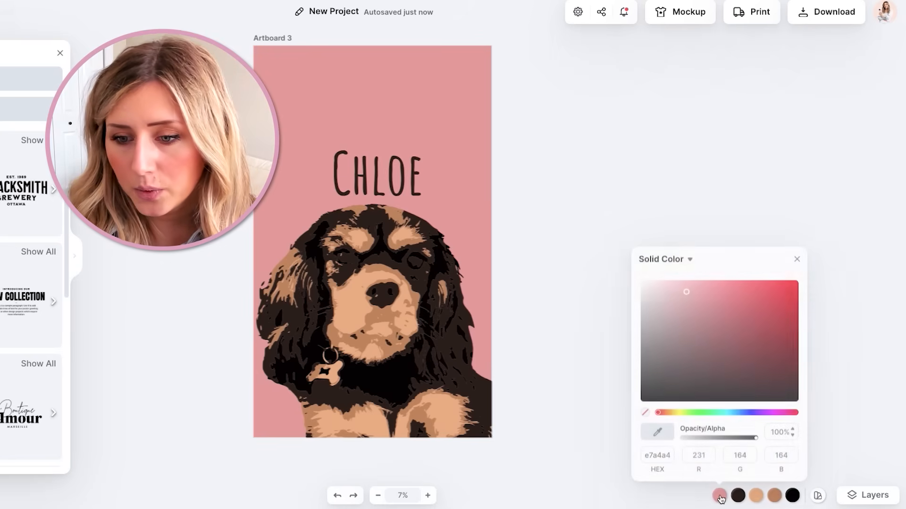
left_click(658, 432)
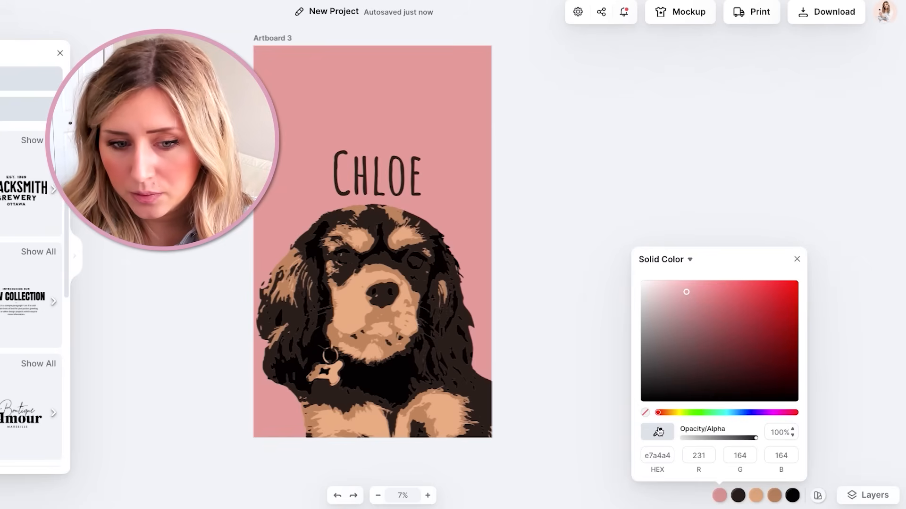
left_click(369, 271)
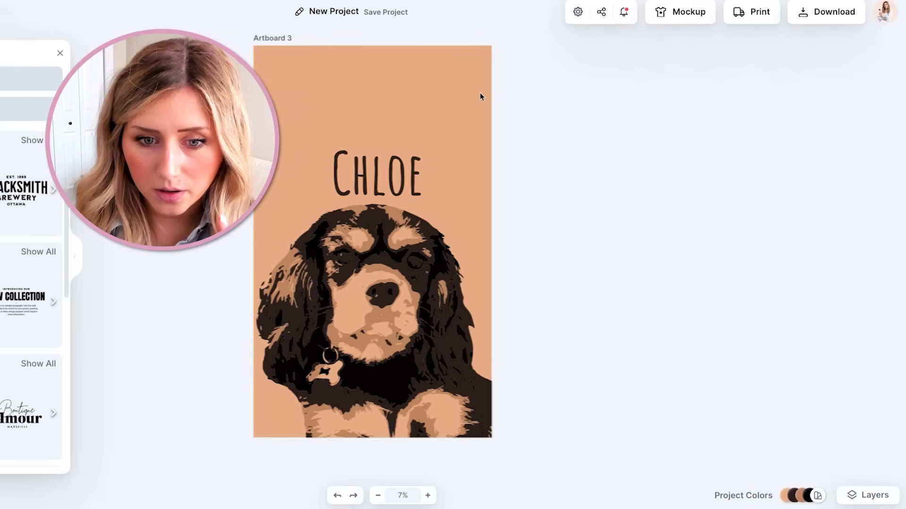
left_click(522, 158)
- Preview further palettes on the tan design, including French Sweets and 80s Retro Vibes
left_click(813, 497)
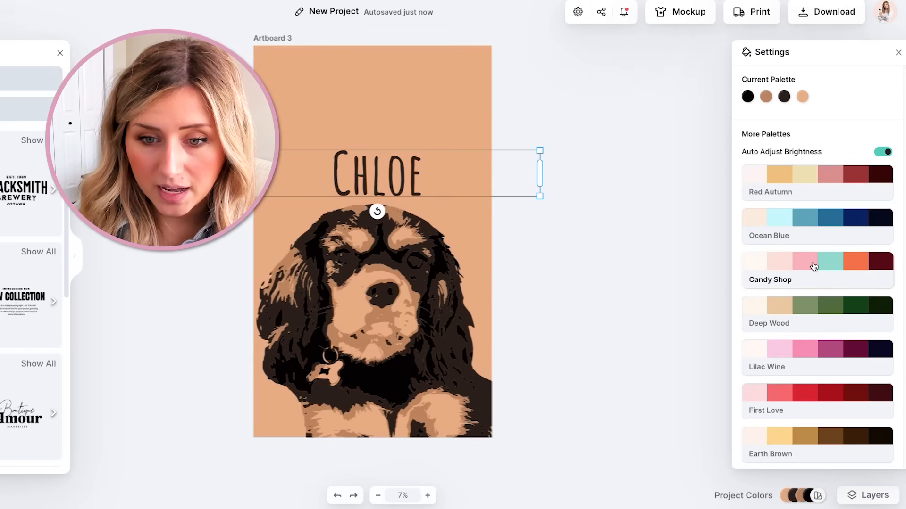
left_click(825, 309)
scroll(829, 347, "down", 5)
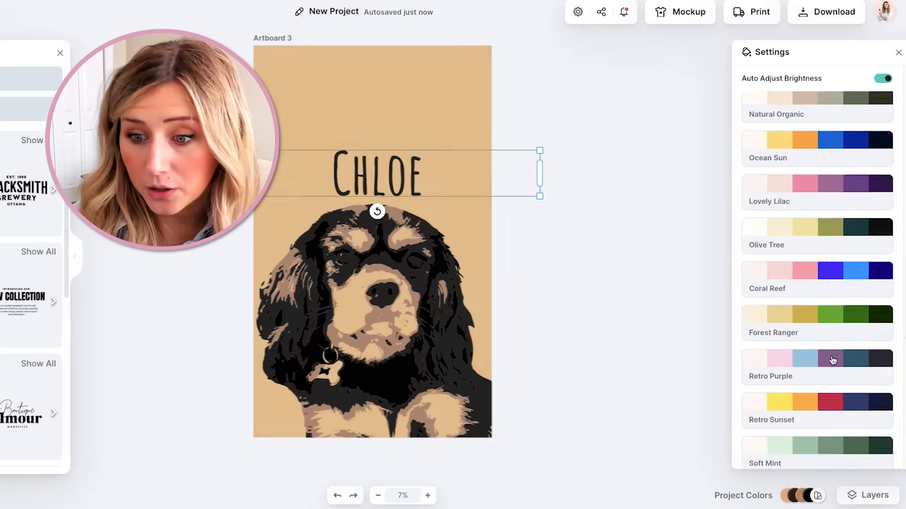
left_click(833, 359)
scroll(832, 360, "down", 5)
left_click(844, 326)
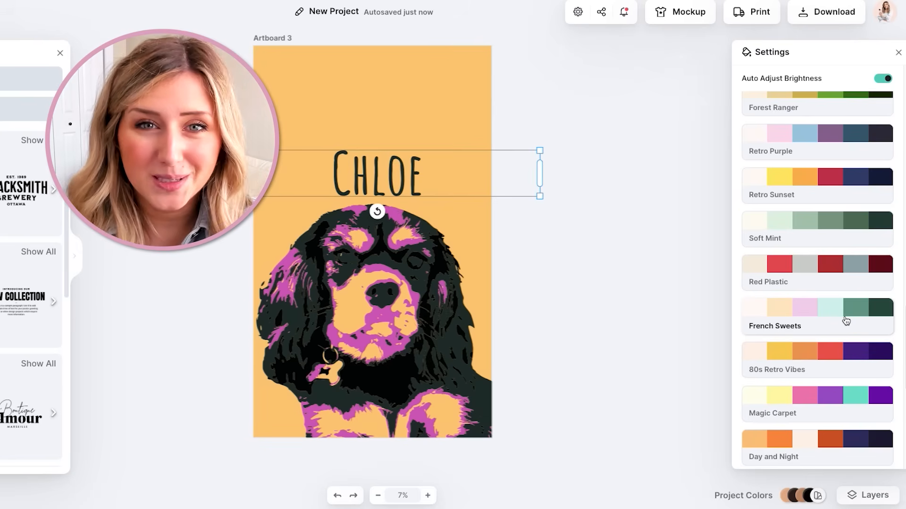
left_click(855, 350)
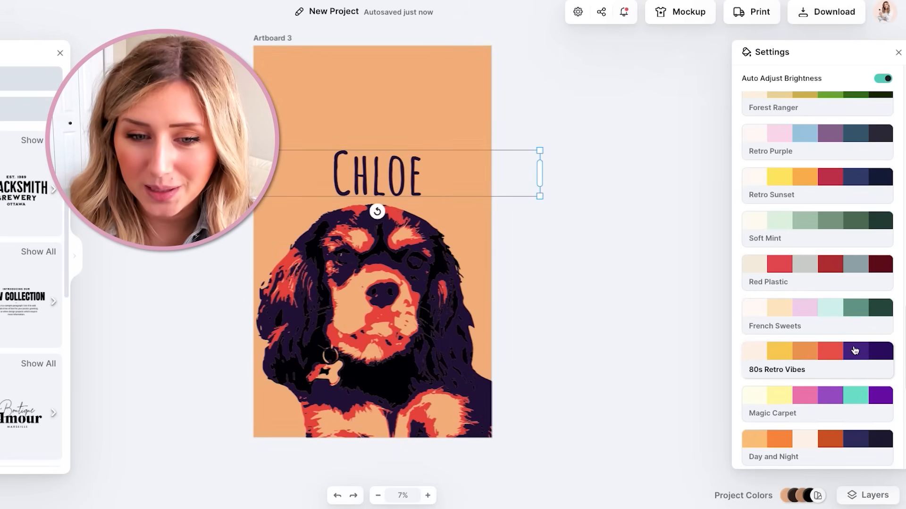
- Preview further color palettes on the tan design, including Jamaica Love and Stone Harbor
scroll(854, 359, "down", 2)
left_click(851, 372)
left_click(851, 410)
scroll(854, 411, "down", 1)
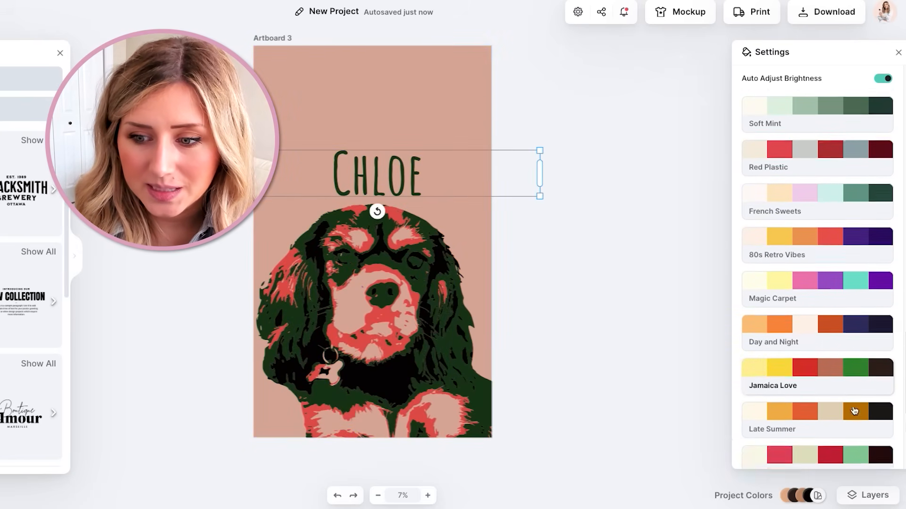
scroll(854, 410, "down", 2)
left_click(847, 332)
scroll(847, 331, "down", 2)
left_click(845, 338)
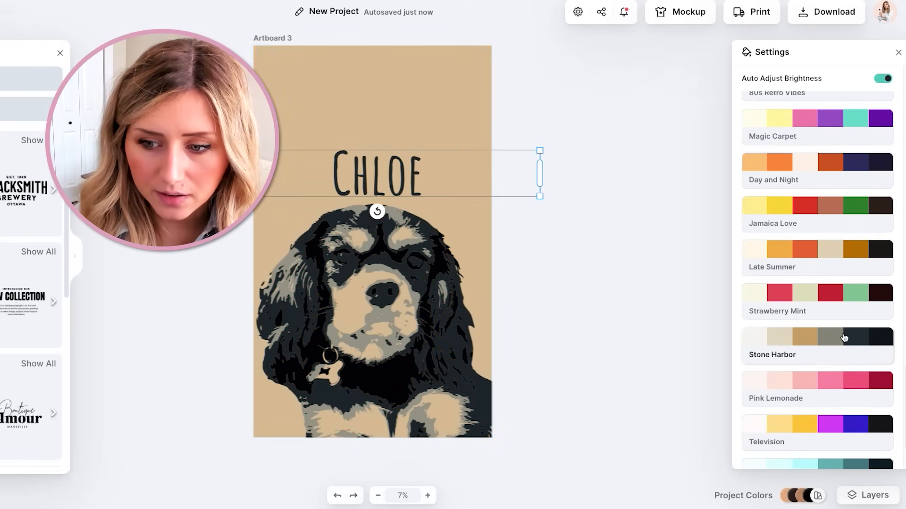
left_click(845, 376)
left_click(845, 357)
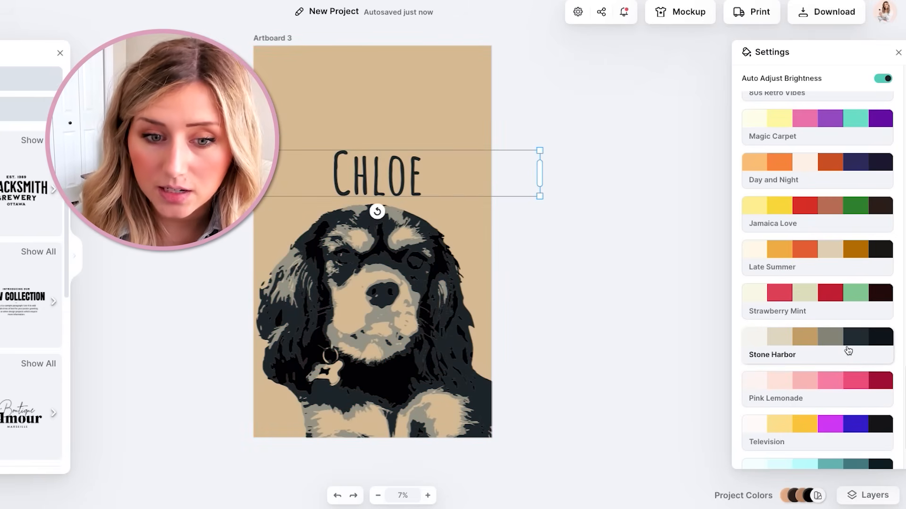
- Preview the Cold Coast, Lilac Wine, Candy Shop and Ocean Blue palettes on the design
scroll(847, 350, "down", 2)
left_click(850, 386)
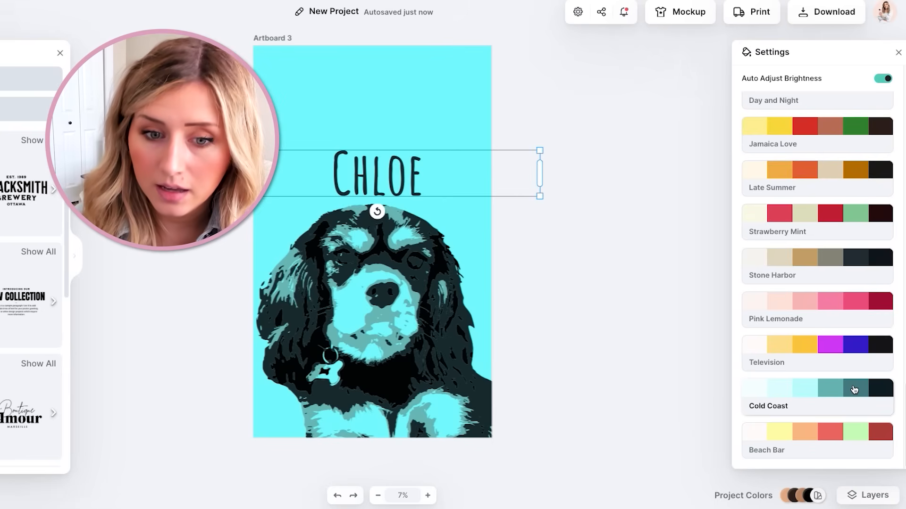
left_click(850, 427)
left_click(854, 405)
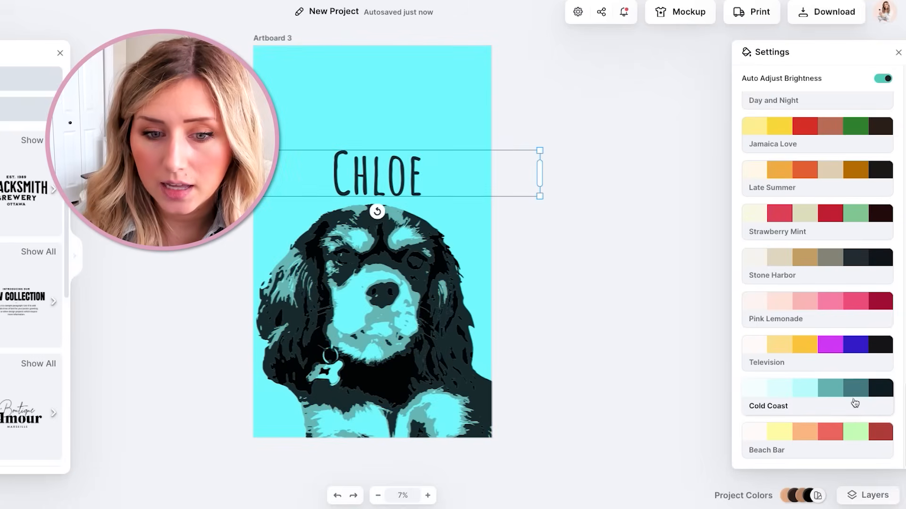
left_click(852, 364)
left_click(830, 321)
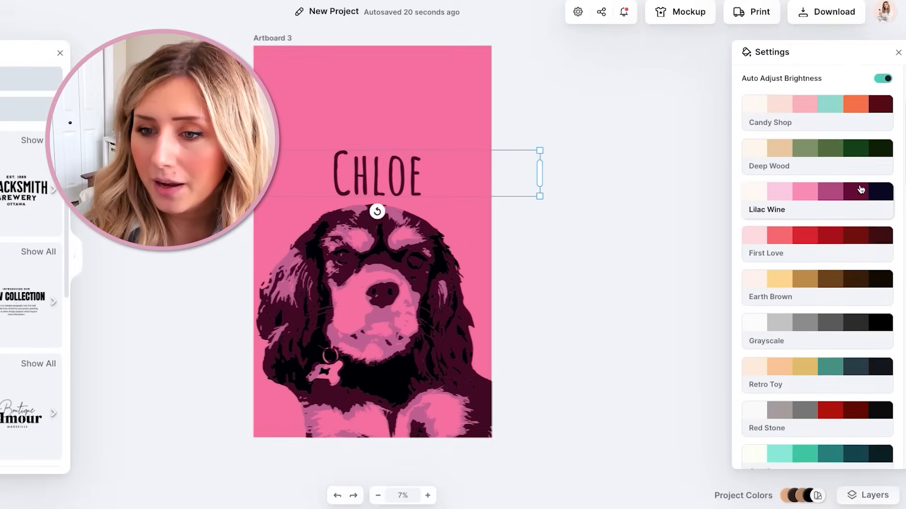
scroll(859, 188, "up", 1)
left_click(860, 131)
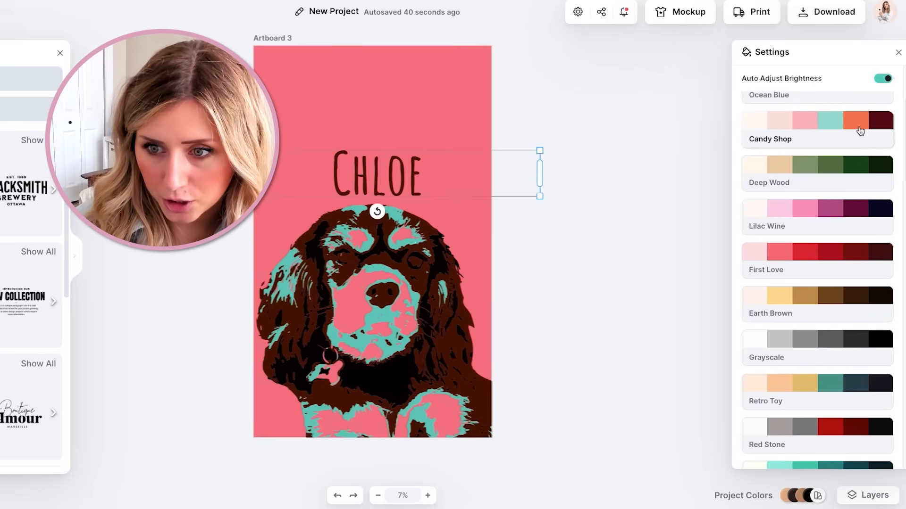
scroll(860, 132, "up", 1)
left_click(870, 110)
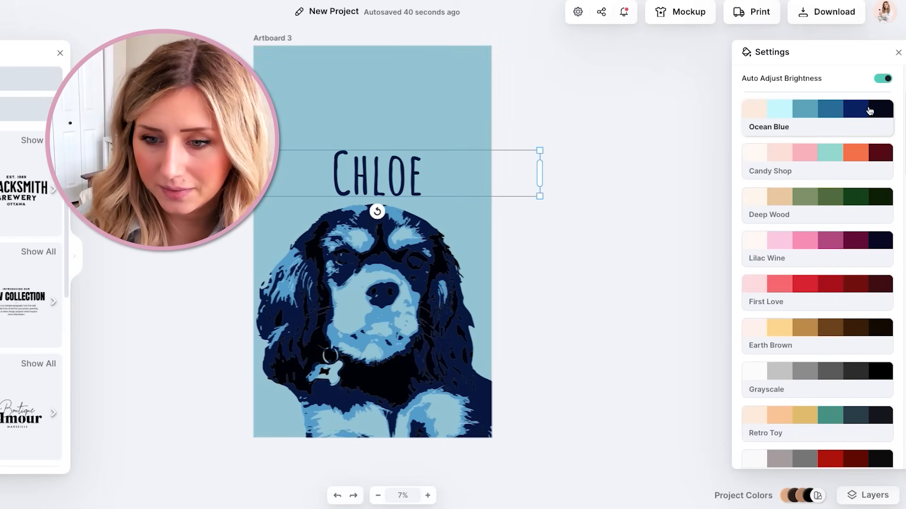
- Apply the Lilac Wine palette to the design after comparing it with First Love and Earth Brown
left_click(839, 351)
left_click(851, 296)
left_click(857, 265)
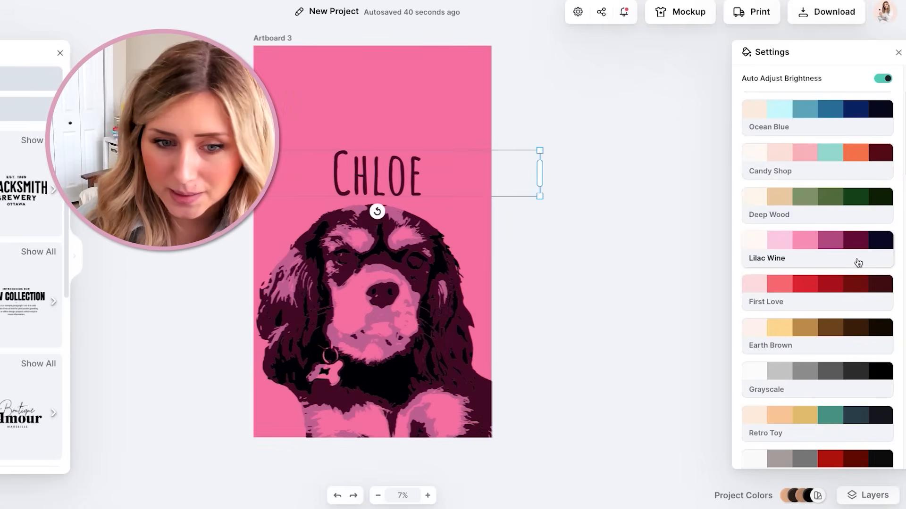
left_click(857, 287)
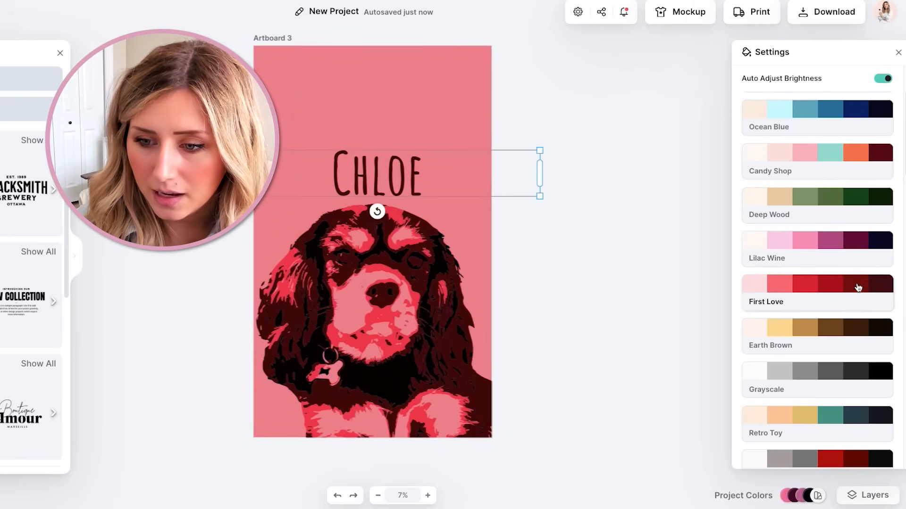
left_click(857, 241)
left_click(757, 217)
scroll(752, 231, "down", 3)
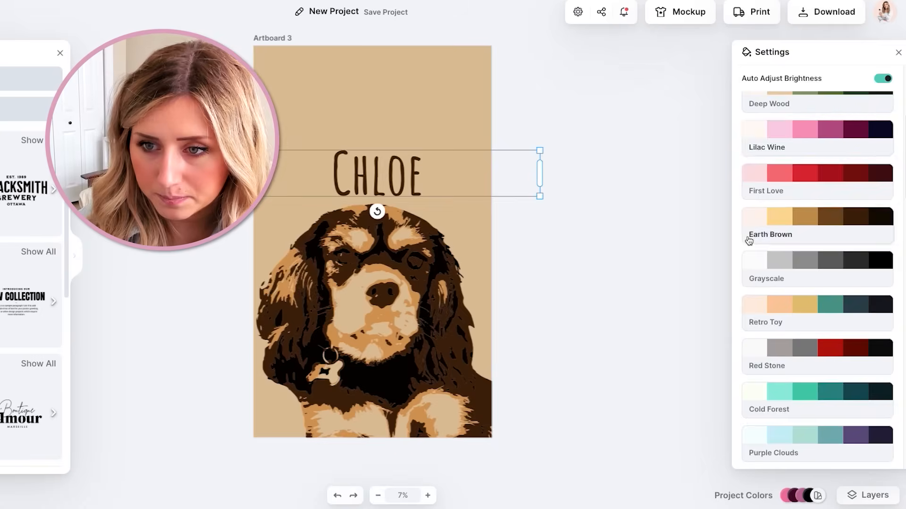
- Adjust the current palette to give the design a pale pink background and a deeper magenta midtone
scroll(749, 239, "up", 5)
left_click(802, 97)
left_click_drag(748, 152, 788, 178)
left_click(766, 98)
left_click(806, 106)
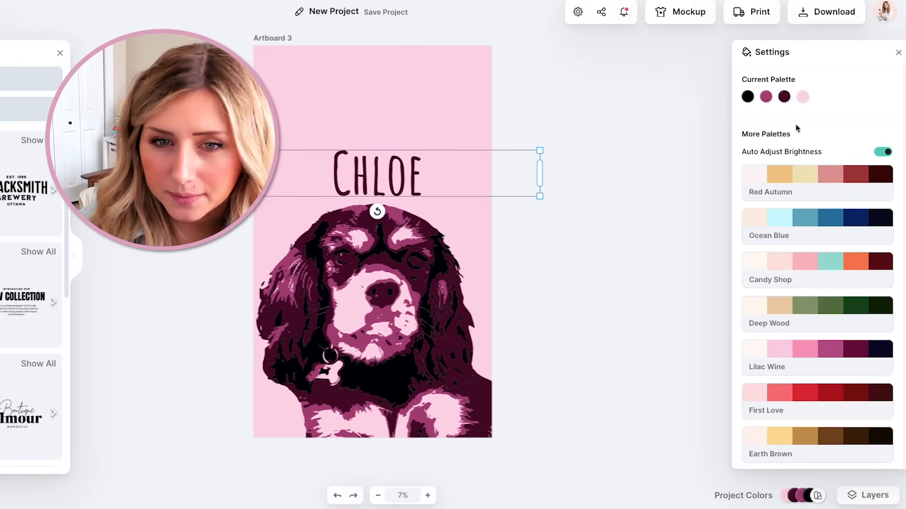
left_click(606, 193)
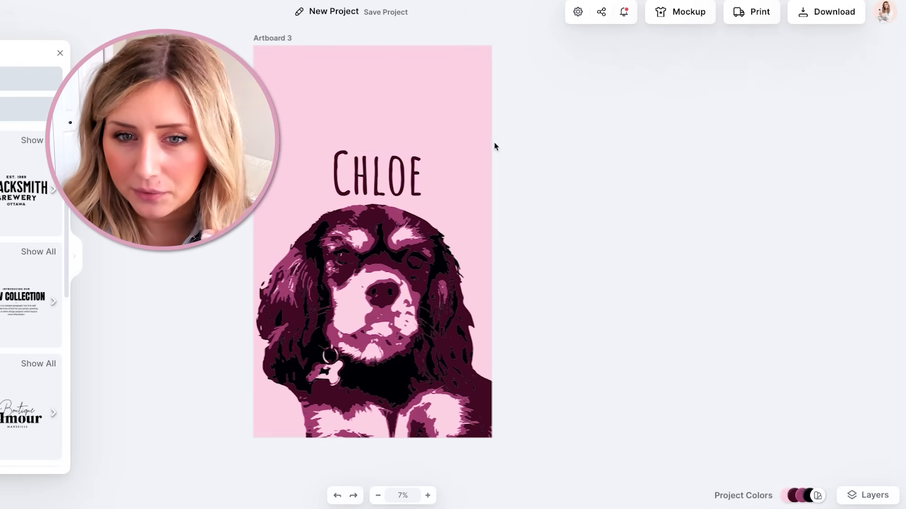
- Change the dark plum project color of the text and dog to a brighter purple, hex 66134a
left_click(431, 248)
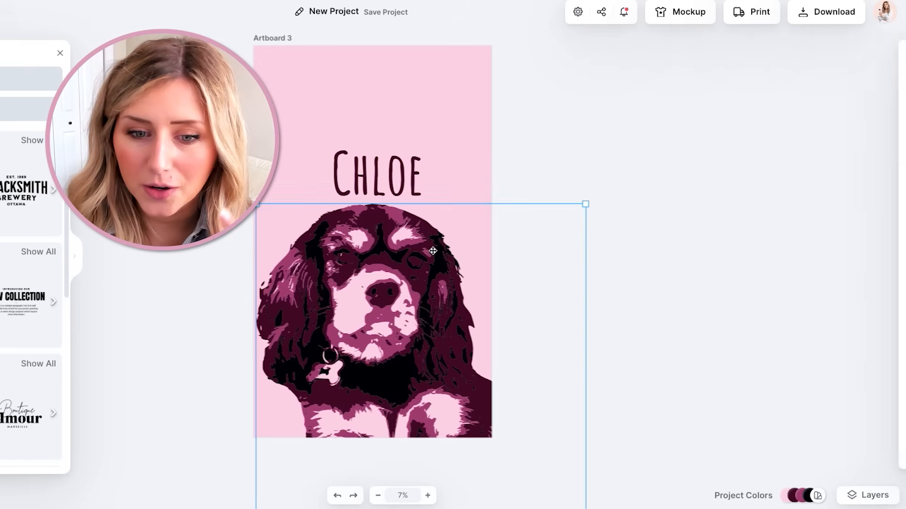
left_click(474, 176)
mouse_move(792, 498)
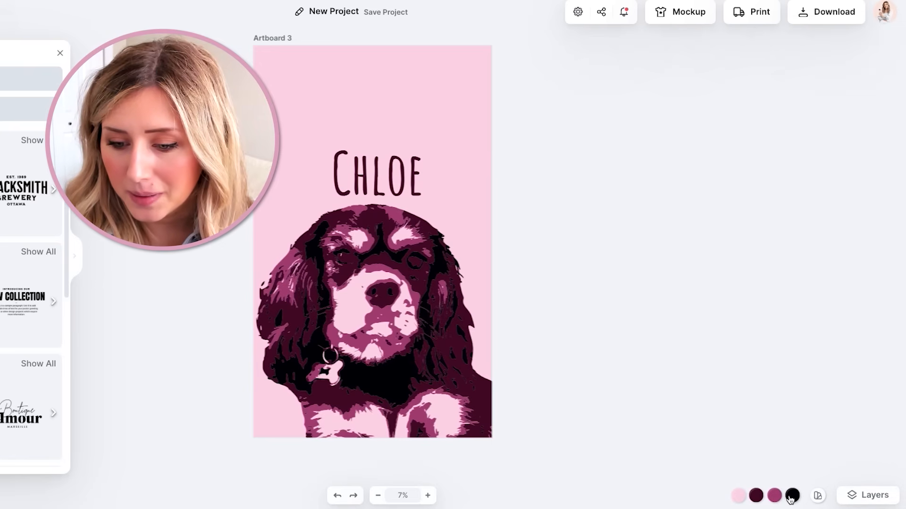
left_click(758, 498)
left_click(780, 321)
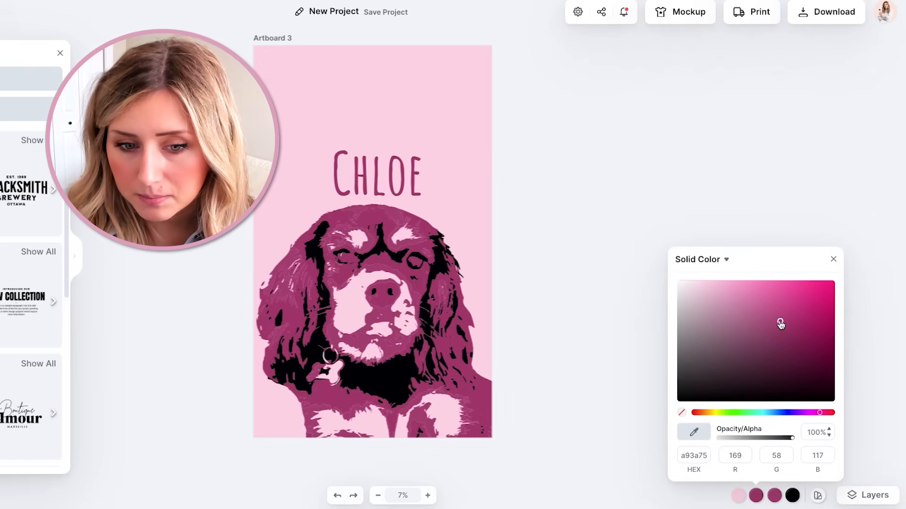
left_click(794, 352)
mouse_move(796, 358)
left_mouse_down()
mouse_move(802, 395)
mouse_move(805, 354)
left_mouse_up()
left_click(800, 412)
left_click_drag(813, 418, 817, 417)
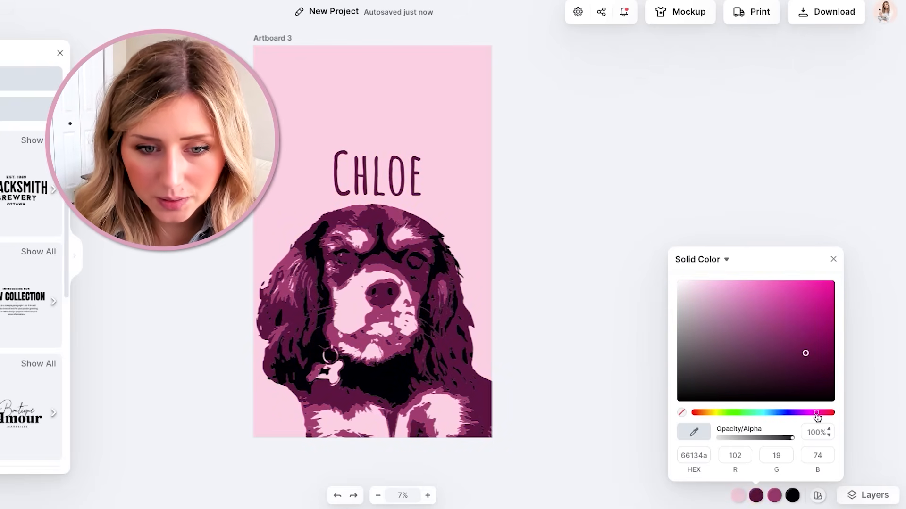
left_click(448, 107)
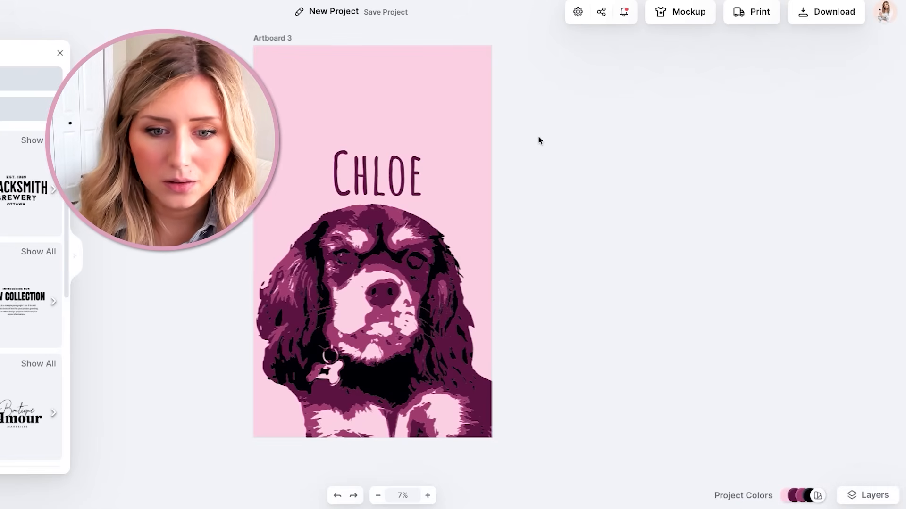
left_click(427, 326)
left_click(583, 79)
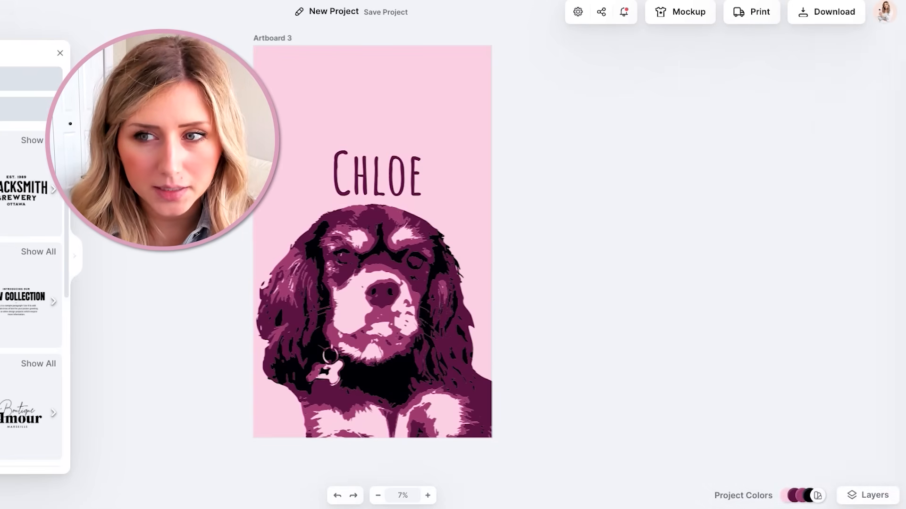
- Download Artboard 3 as an SVG at 1365 px wide and 2250 px high
left_click(826, 12)
left_click(725, 99)
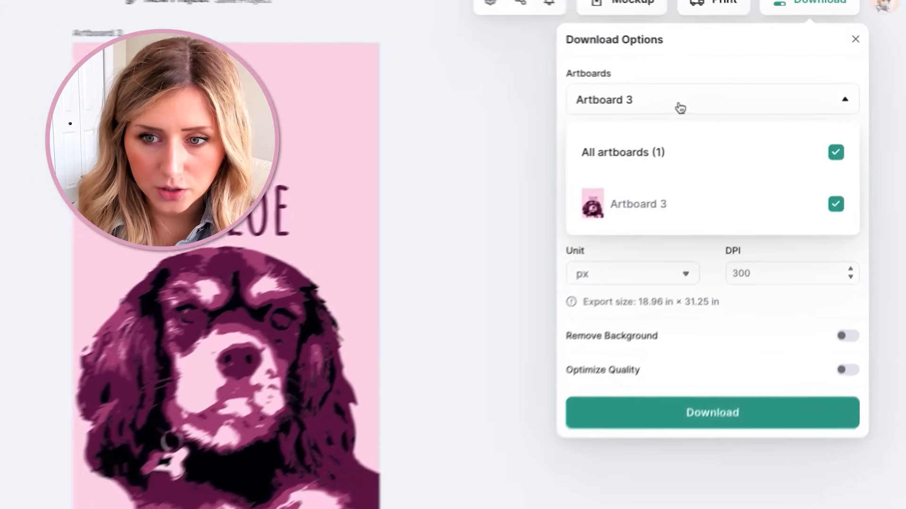
left_click(724, 94)
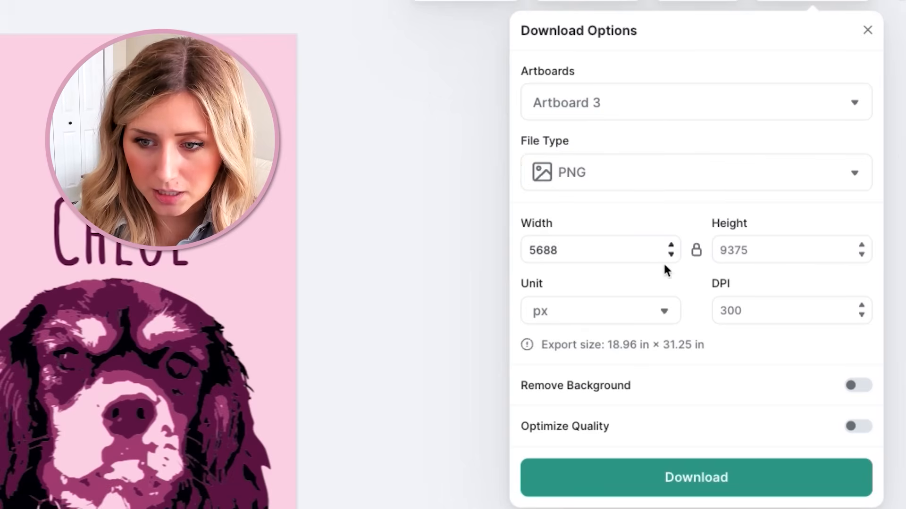
left_click(661, 172)
left_click(637, 293)
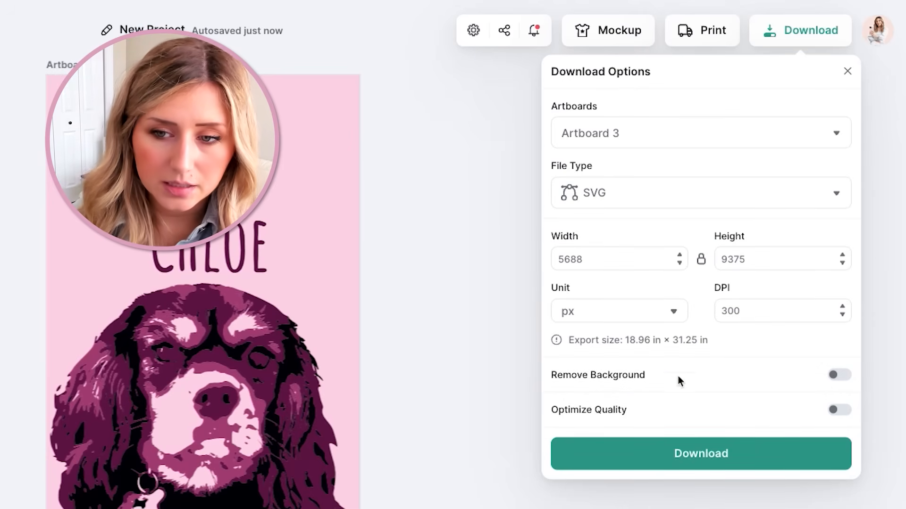
left_click(695, 458)
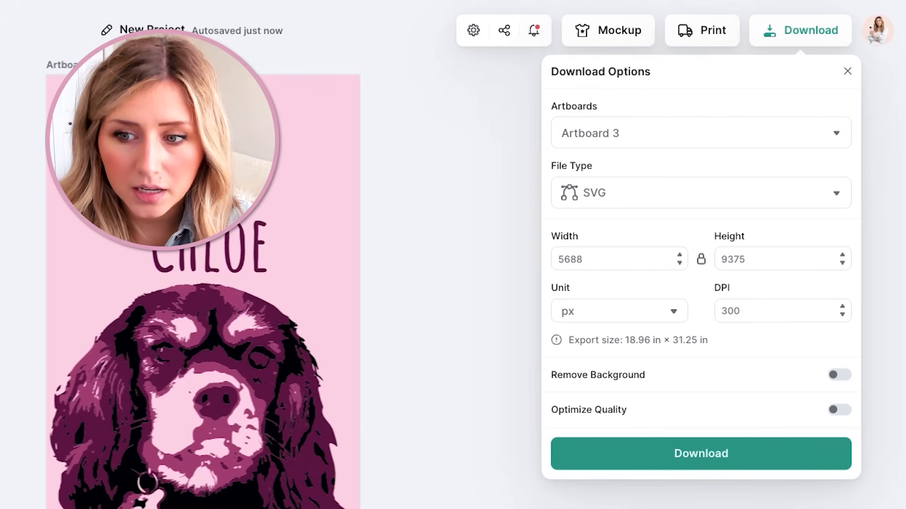
double_click(614, 261)
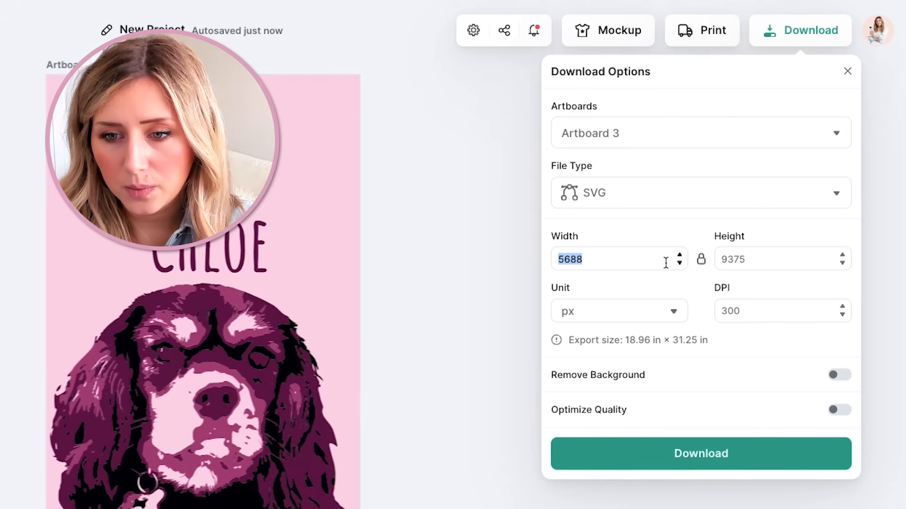
type("1365")
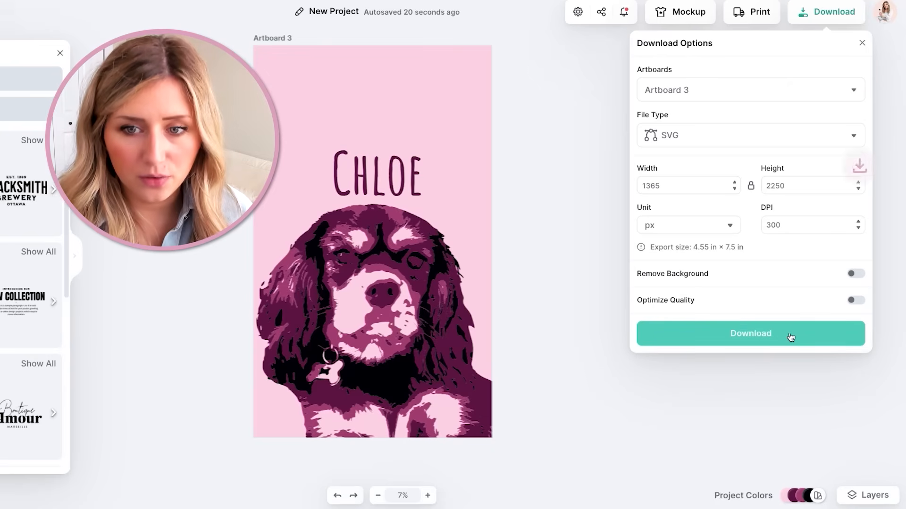
left_click(788, 333)
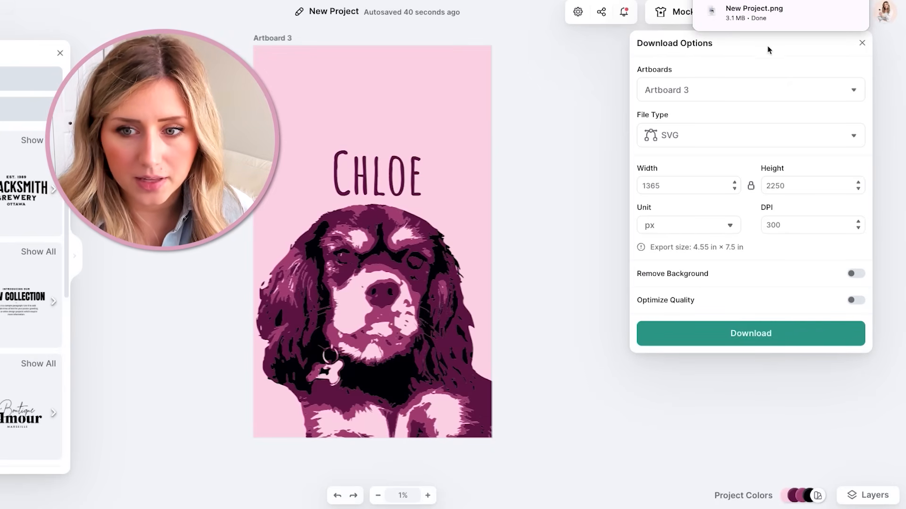
- Change the download file type to PNG, and expand the iPhone 15 Pro surfaces in the phone case product editor
left_click(724, 141)
left_click(720, 172)
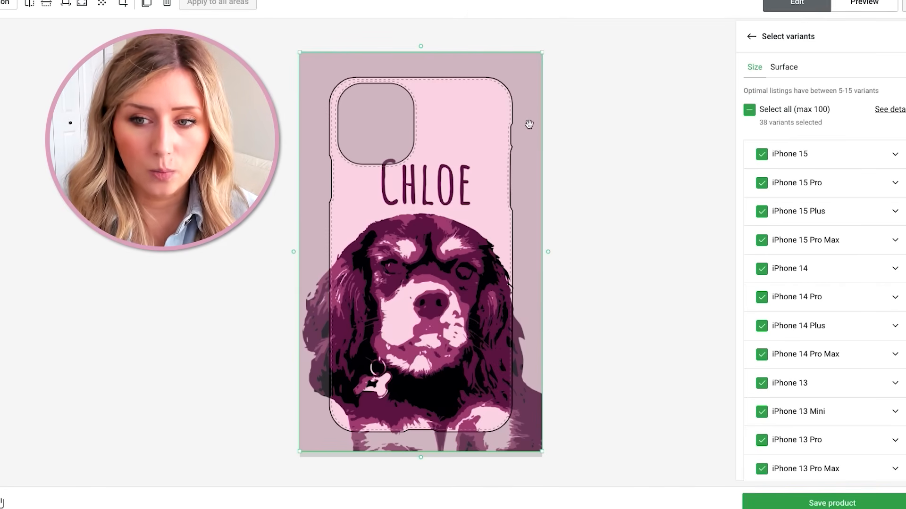
left_click(780, 184)
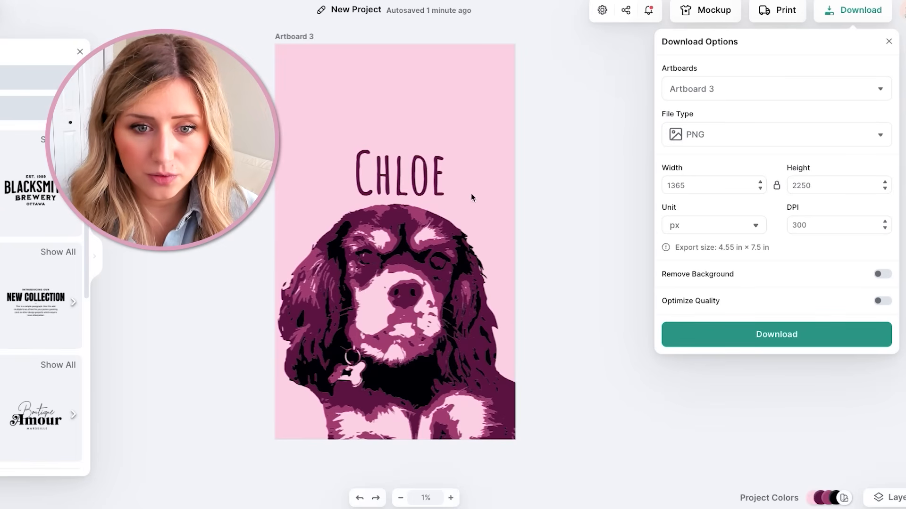
- Back in Kittl, move the Chloe text and the dog illustration together slightly down the artboard
left_click(422, 193)
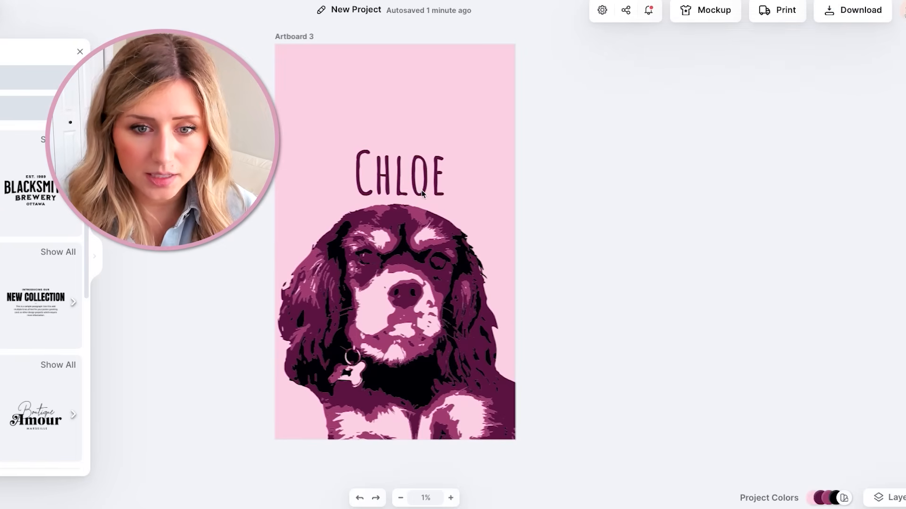
left_click(419, 160)
left_click(420, 247, "shift")
left_click_drag(420, 247, 419, 269)
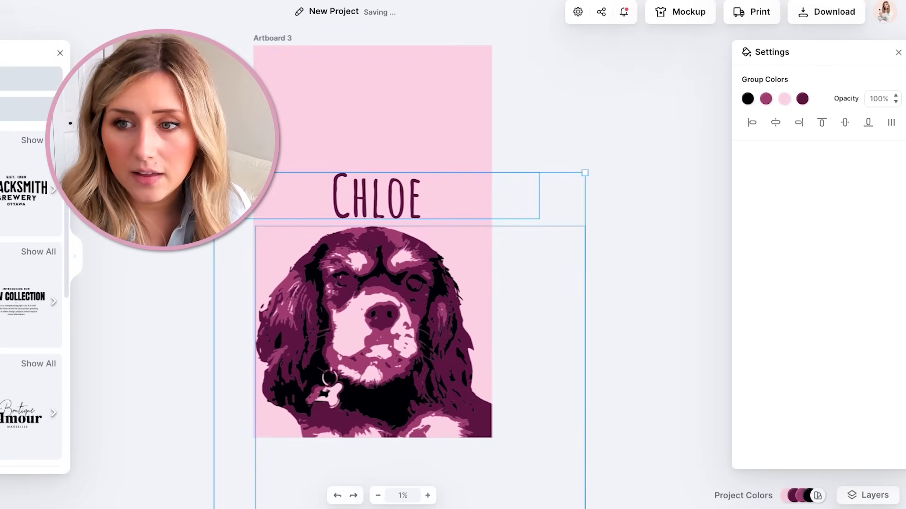
- Download the adjusted artboard and place the new file on the blank phone case in the product editor
left_click(827, 12)
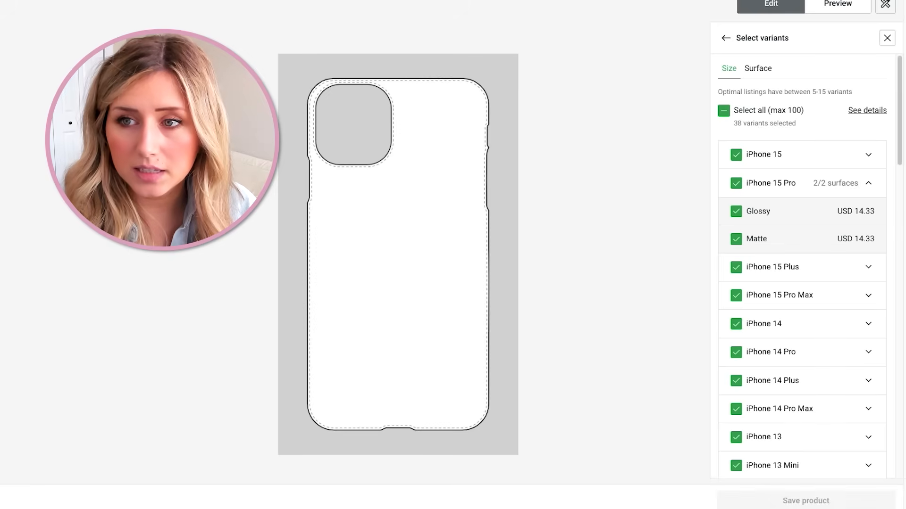
left_click(866, 0)
left_click_drag(759, 5, 477, 152)
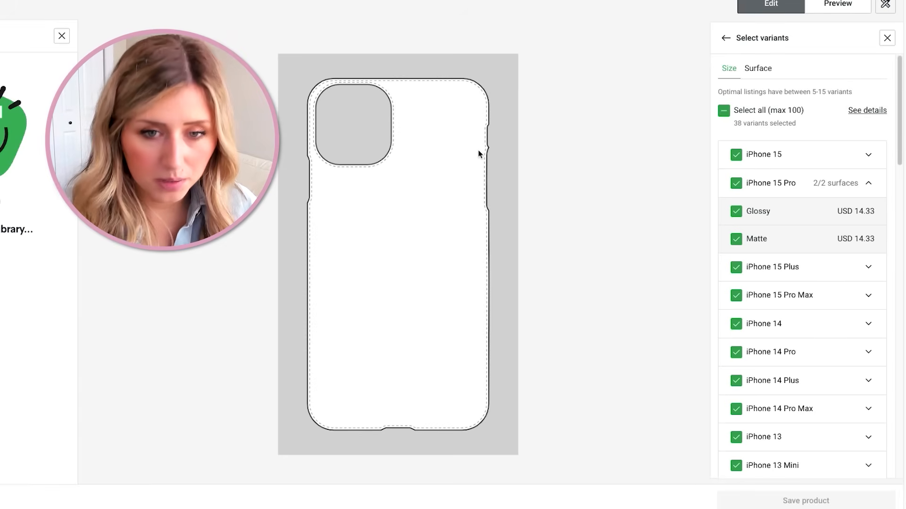
left_click_drag(479, 417, 478, 416)
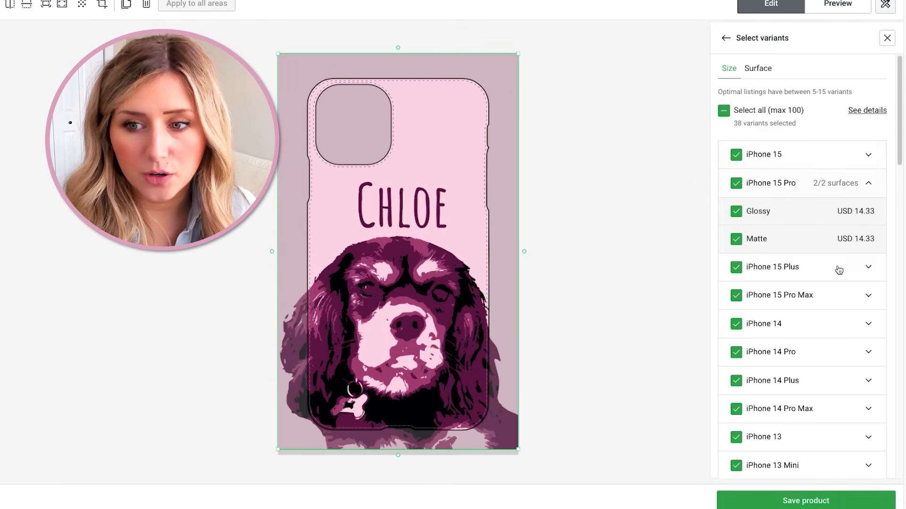
- Add the Samsung Galaxy S24 Ultra to the selected phone case variants
scroll(830, 270, "down", 5)
scroll(826, 267, "down", 15)
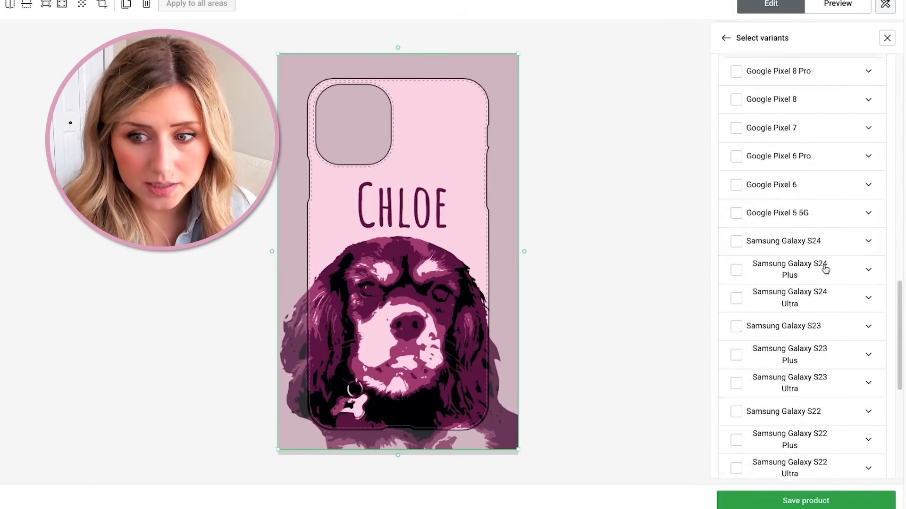
left_click(737, 176)
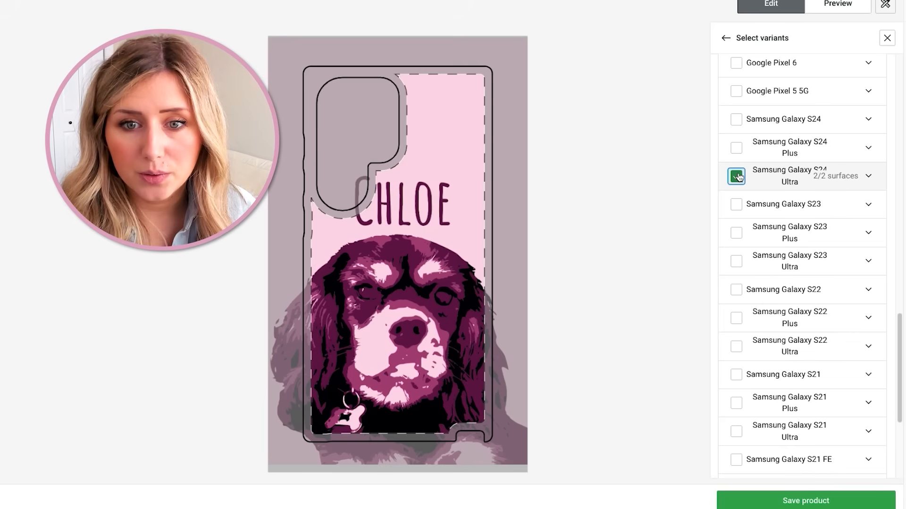
- Deselect the Samsung Galaxy S24 Ultra, and check the design's fit on the Samsung Galaxy S23 and S20+ without keeping those variants
left_click(737, 176)
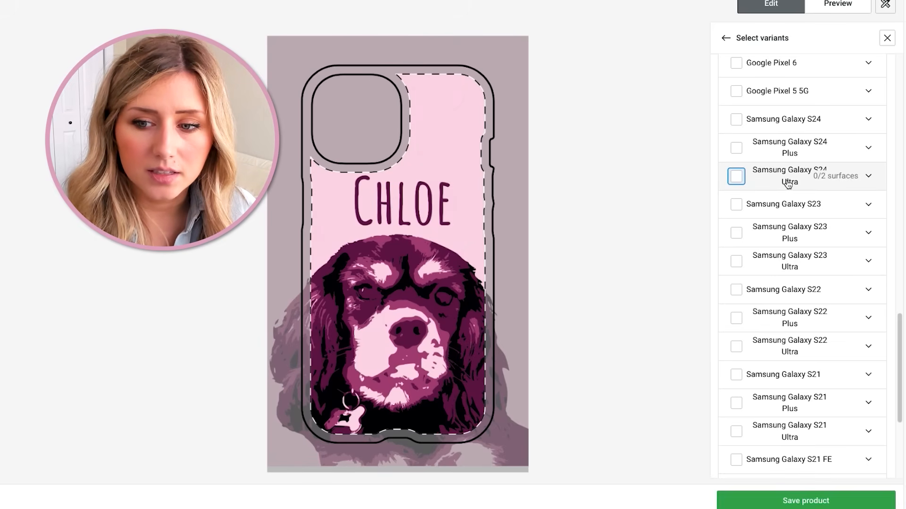
left_click(737, 205)
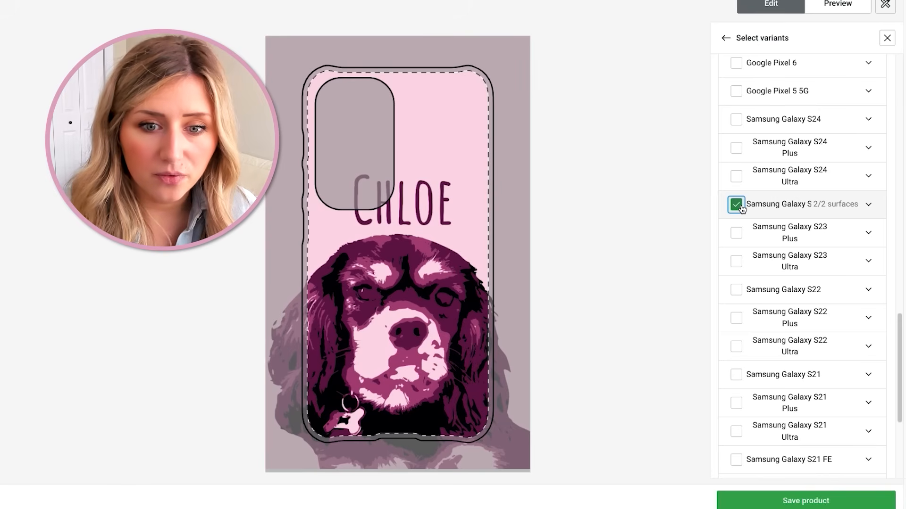
left_click(737, 205)
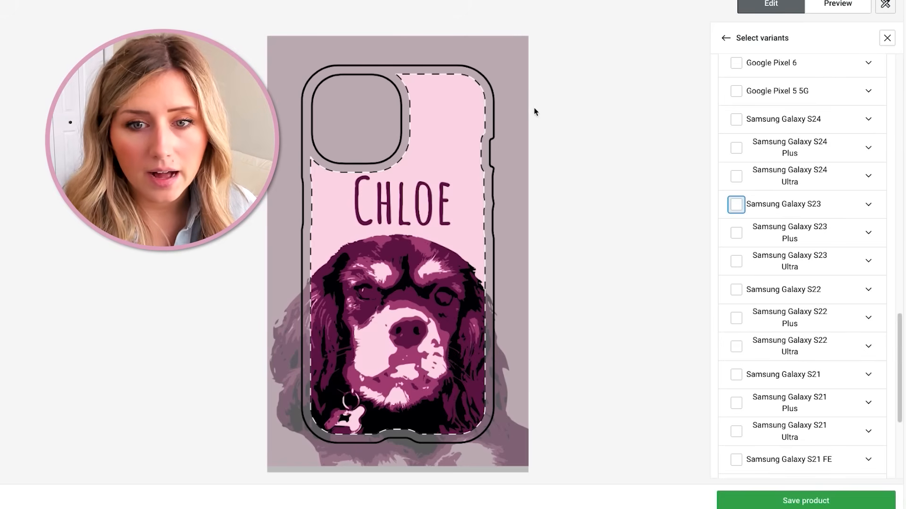
scroll(797, 372, "down", 5)
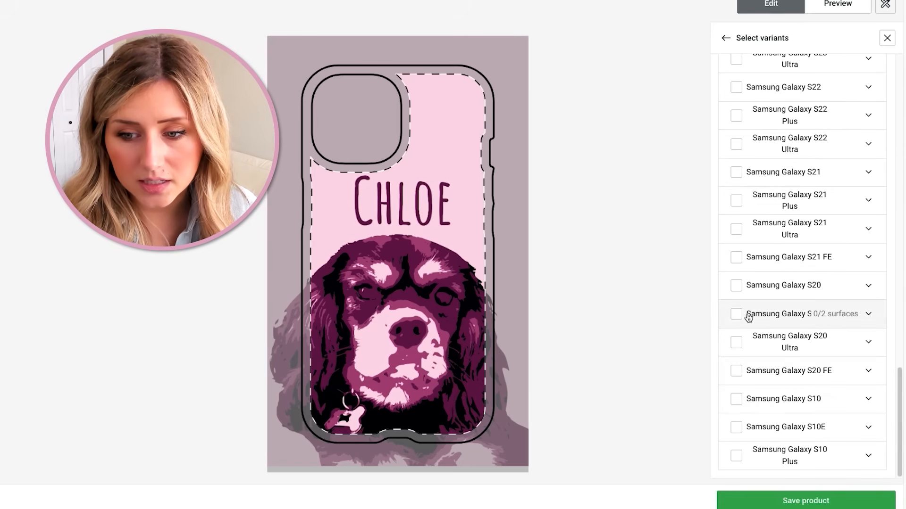
left_click(737, 313)
left_click(736, 314)
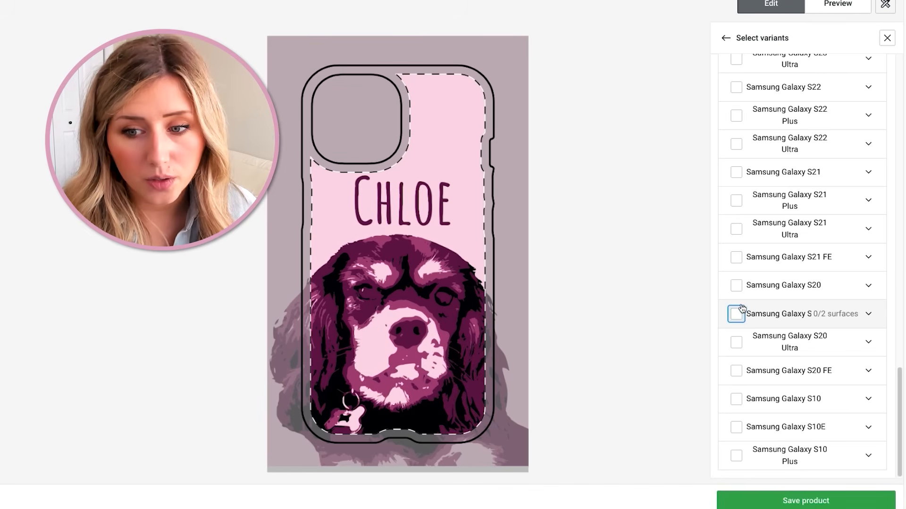
left_click(737, 314)
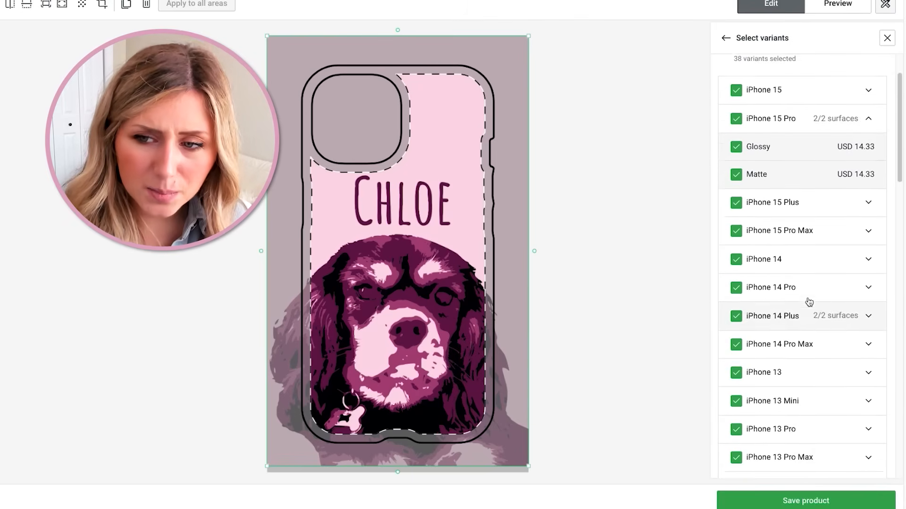
- Collapse the iPhone 15 Pro surfaces and inspect the design with the iPhone 15 Plus Glossy surface
scroll(807, 299, "up", 2)
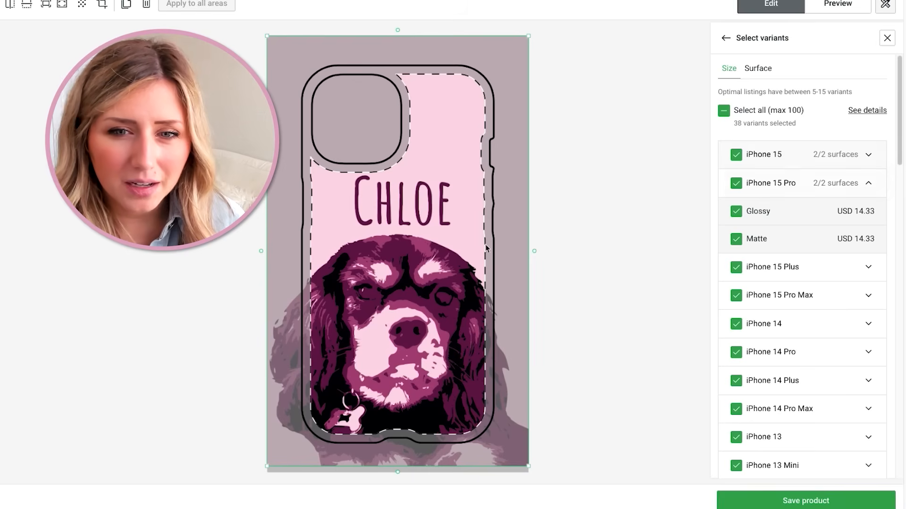
left_click(762, 183)
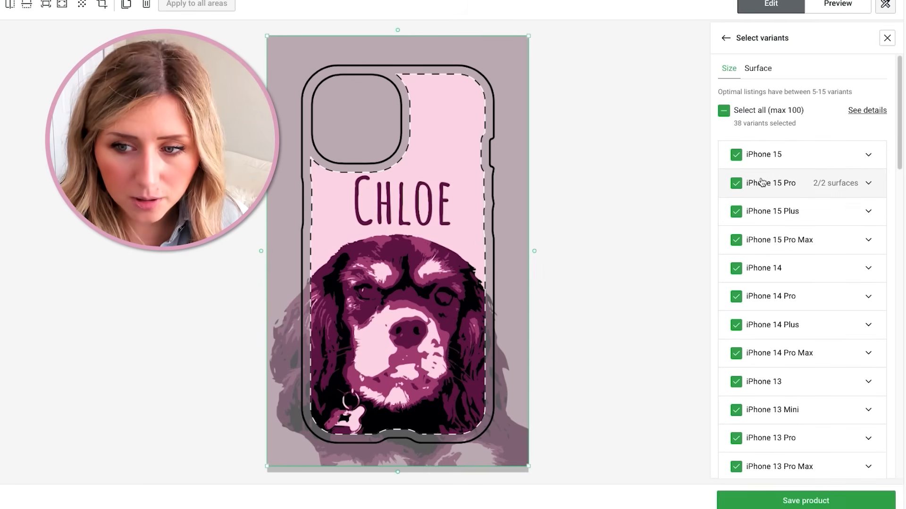
left_click(766, 211)
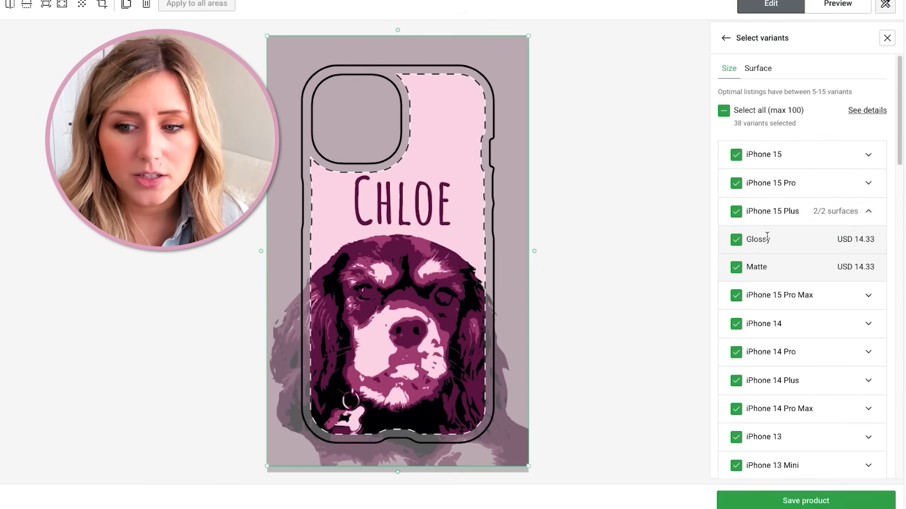
left_click(738, 240)
left_click(740, 242)
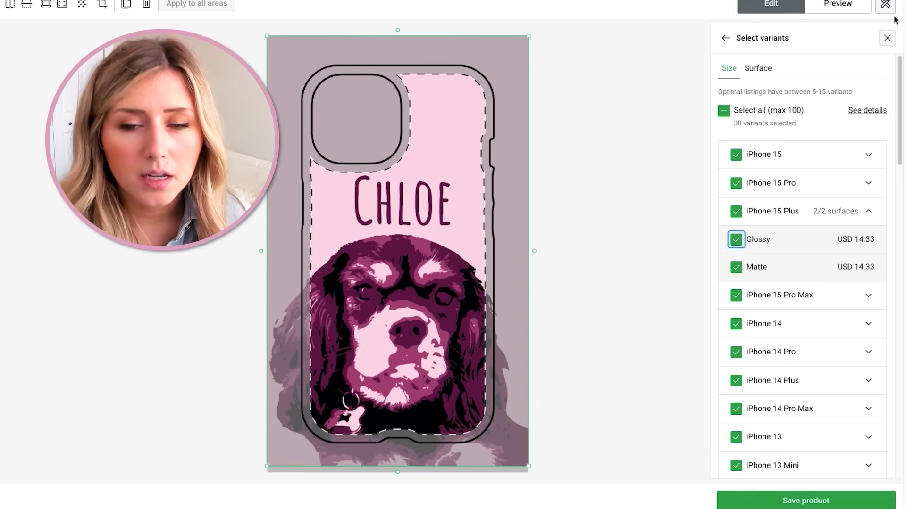
- Scale the dog artwork down slightly and recenter it over the phone case template
left_click_drag(528, 36, 502, 67)
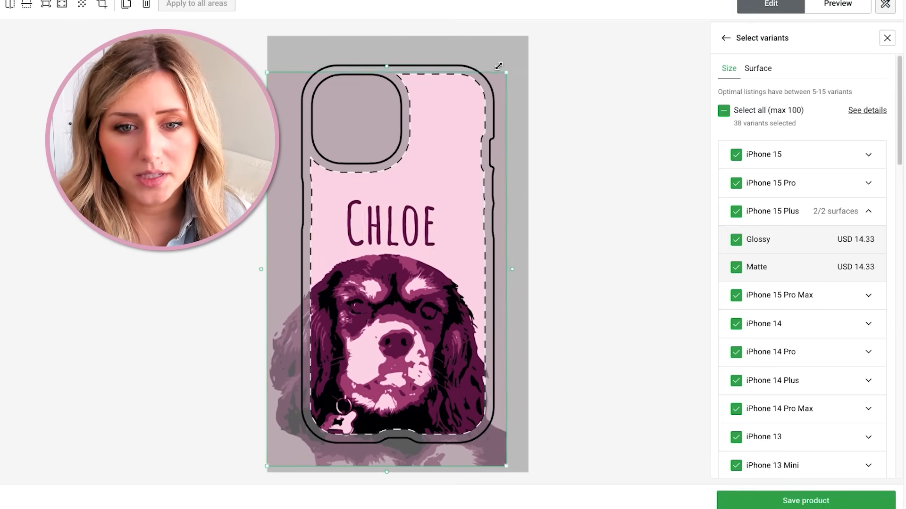
left_click_drag(428, 179, 438, 154)
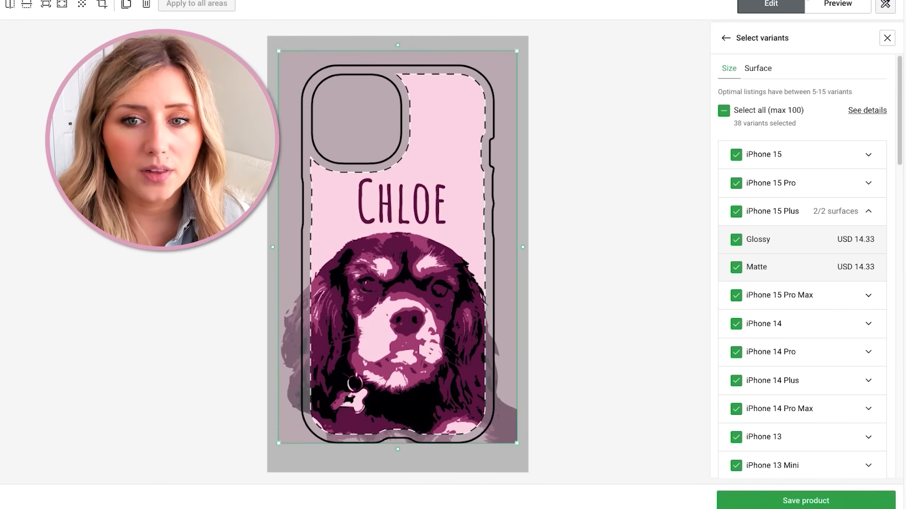
left_click(584, 98)
- Preview the resized artwork on the Samsung Galaxy S21 variant, and deselect that variant again
scroll(880, 343, "down", 20)
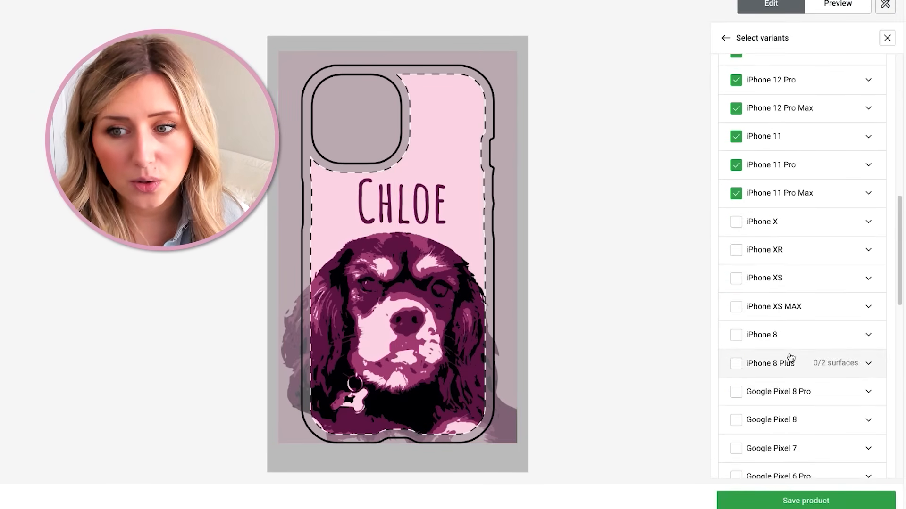
left_click(735, 173)
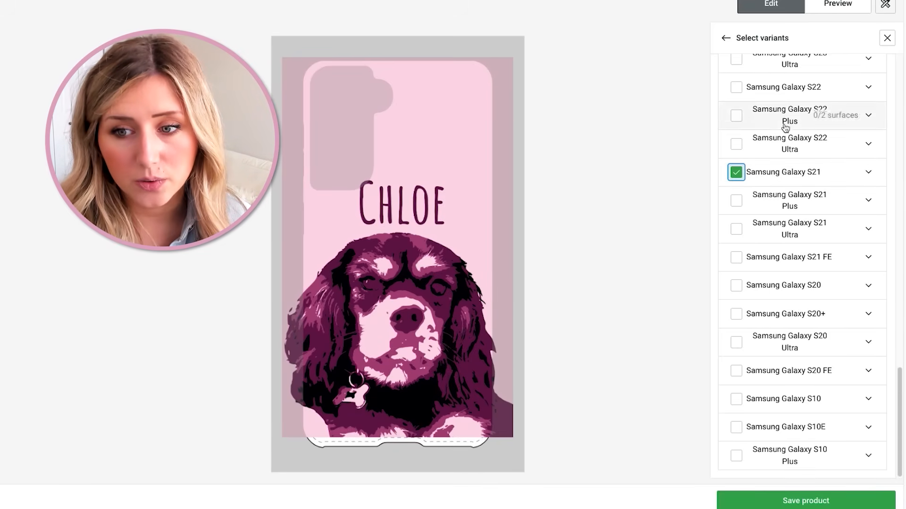
left_click(752, 171)
scroll(752, 171, "up", 8)
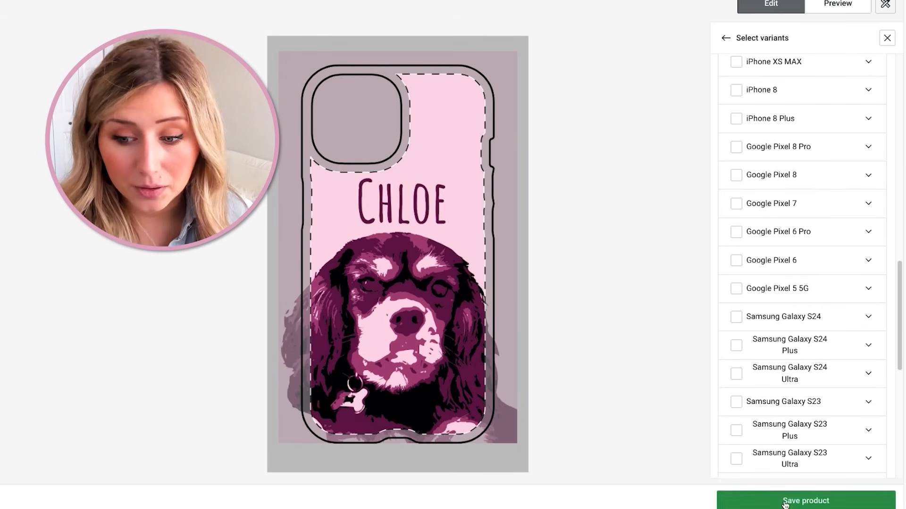
- Save the phone case product and close the enlarged mockup on its listing page
left_click(762, 499)
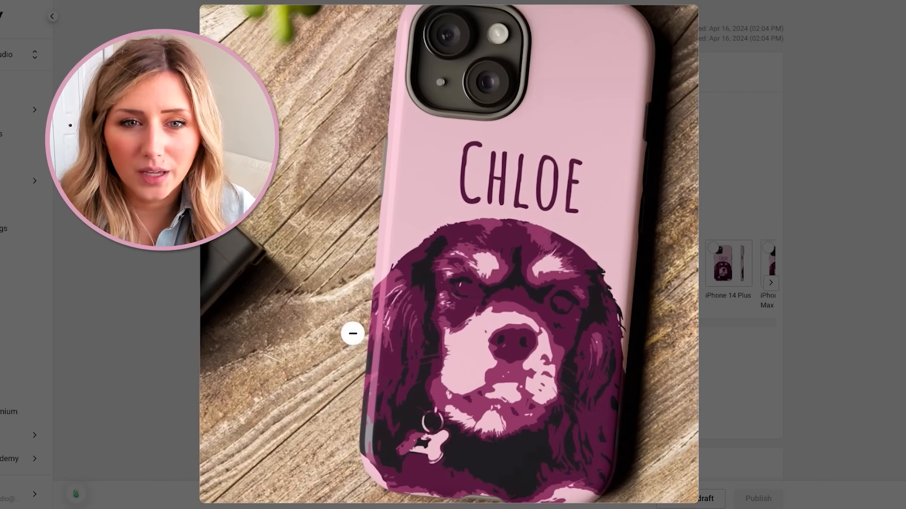
left_click(353, 334)
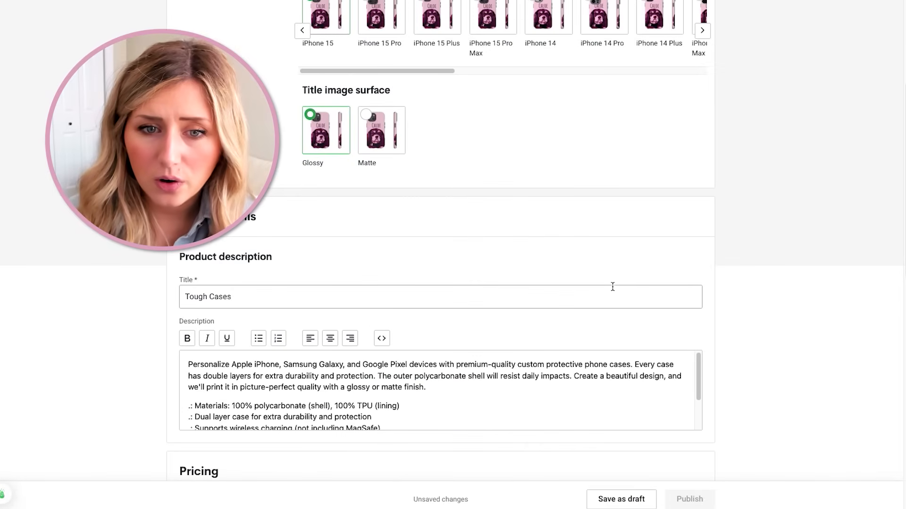
- Look over the listing's description and pricing, and enlarge the Context mockup of the phone case
scroll(613, 286, "down", 3)
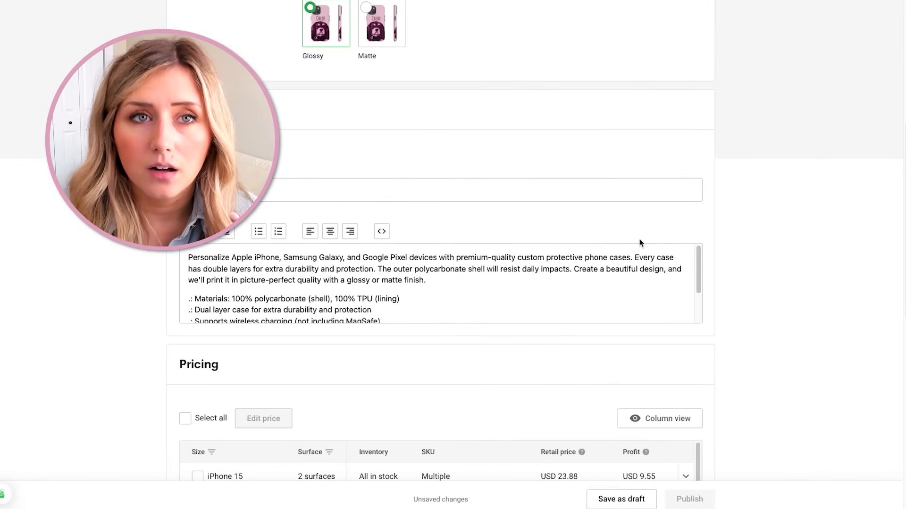
scroll(560, 253, "up", 10)
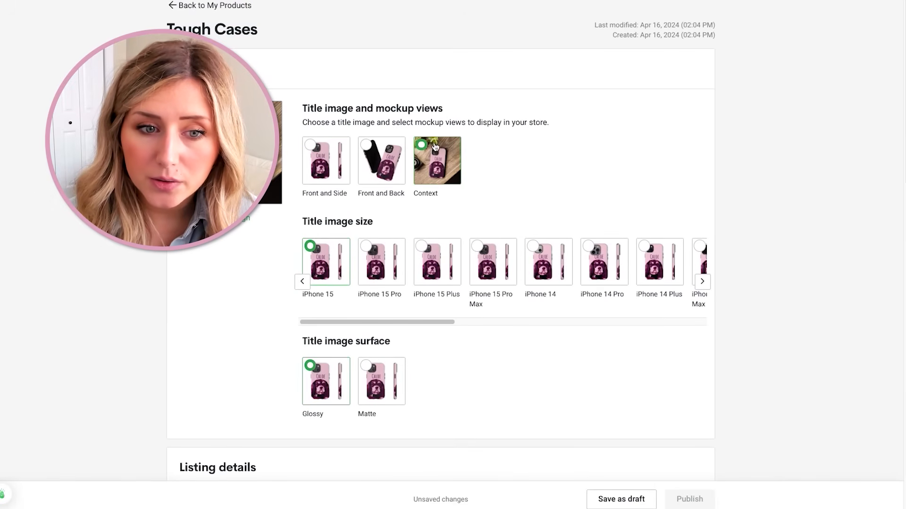
left_click(437, 160)
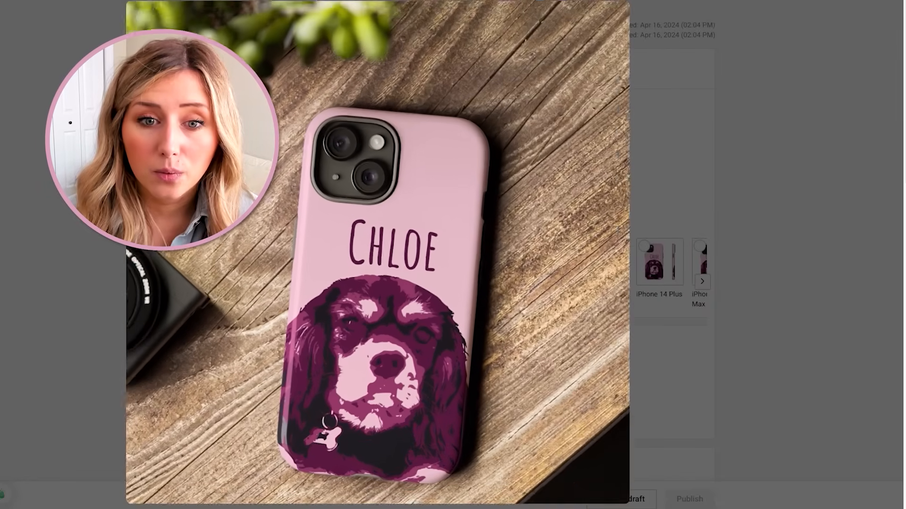